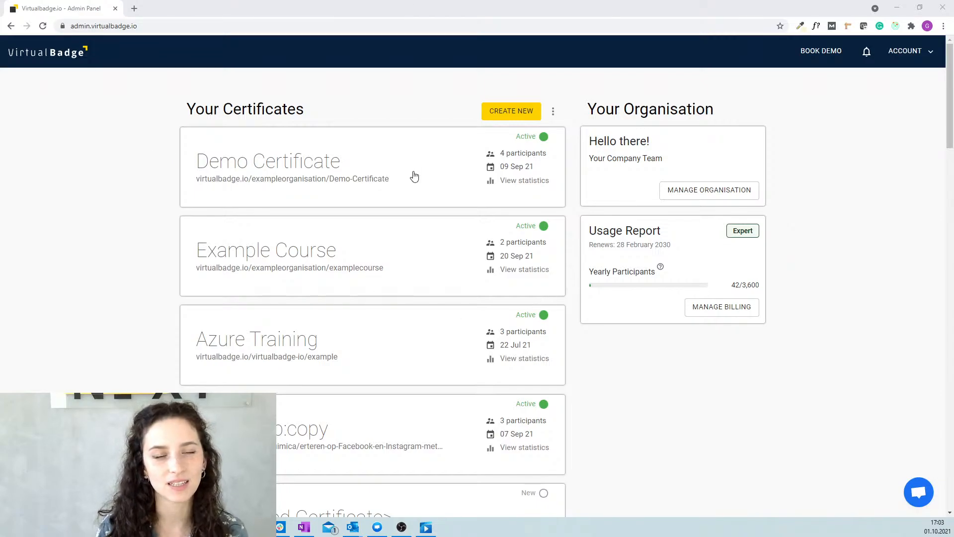
Scroll the Your Certificates list down and back up to review Demo Certificate and the others.
scroll(398, 248, "down", 6)
scroll(387, 327, "up", 6)
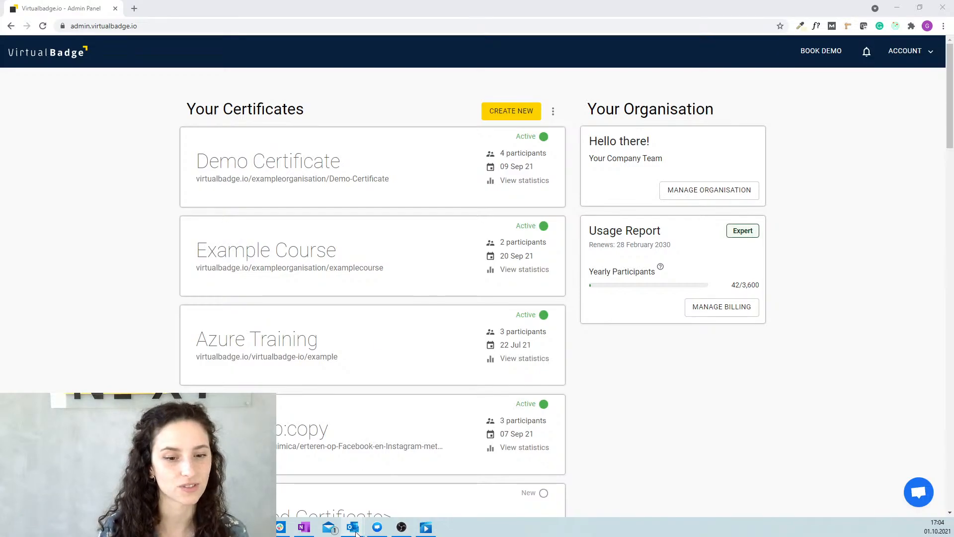
Read the 'Access your certificate now' email and follow its Get certificate link.
mouse_move(357, 532)
left_click(410, 491)
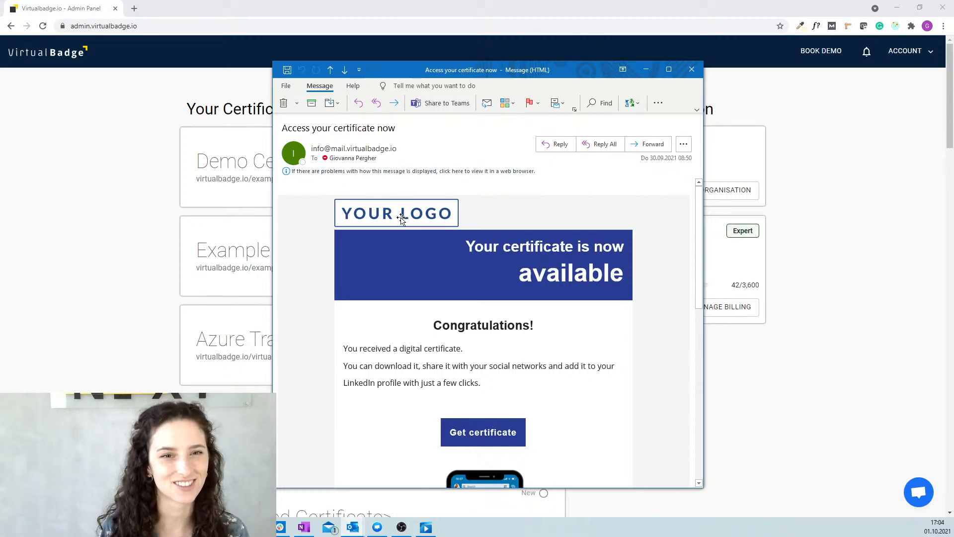
scroll(452, 281, "down", 1)
scroll(452, 281, "down", 3)
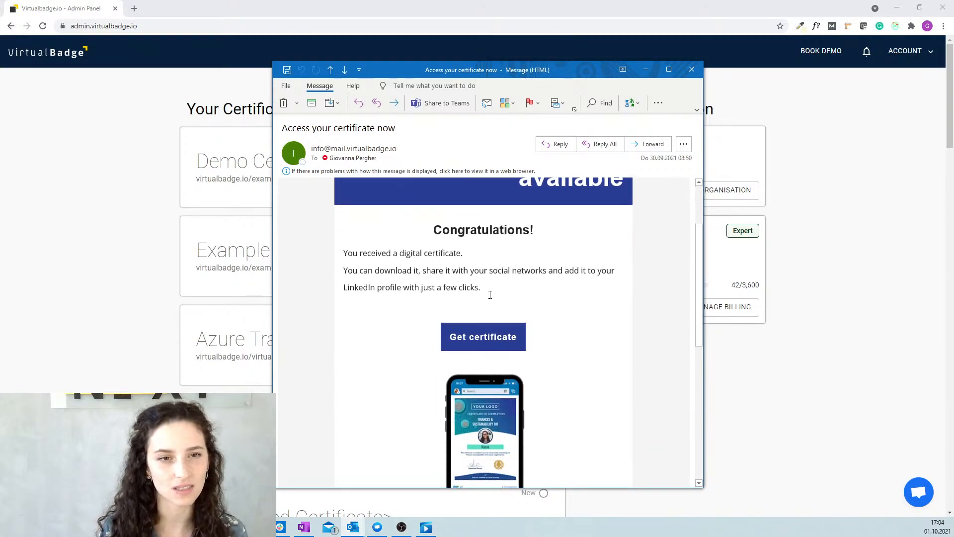
scroll(489, 299, "down", 2)
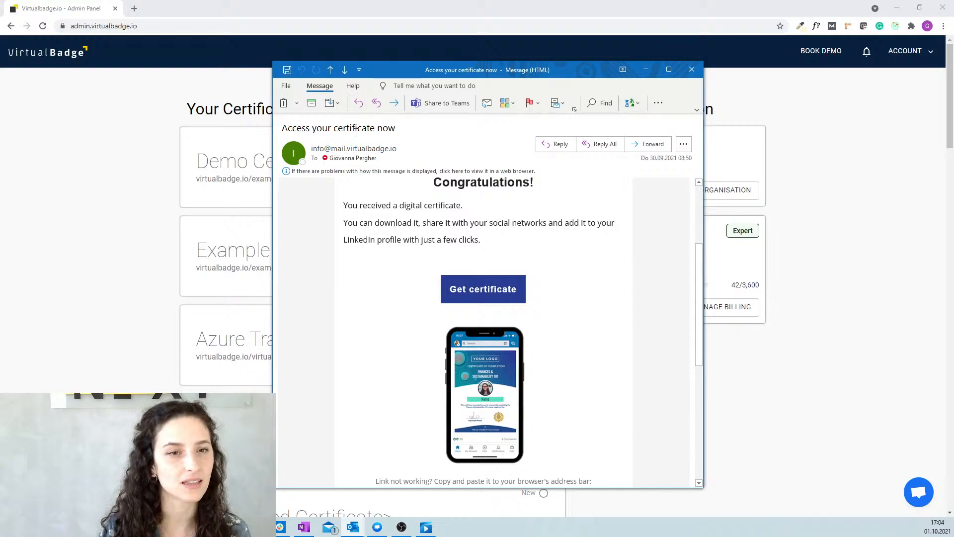
scroll(412, 259, "down", 3)
scroll(413, 259, "down", 10)
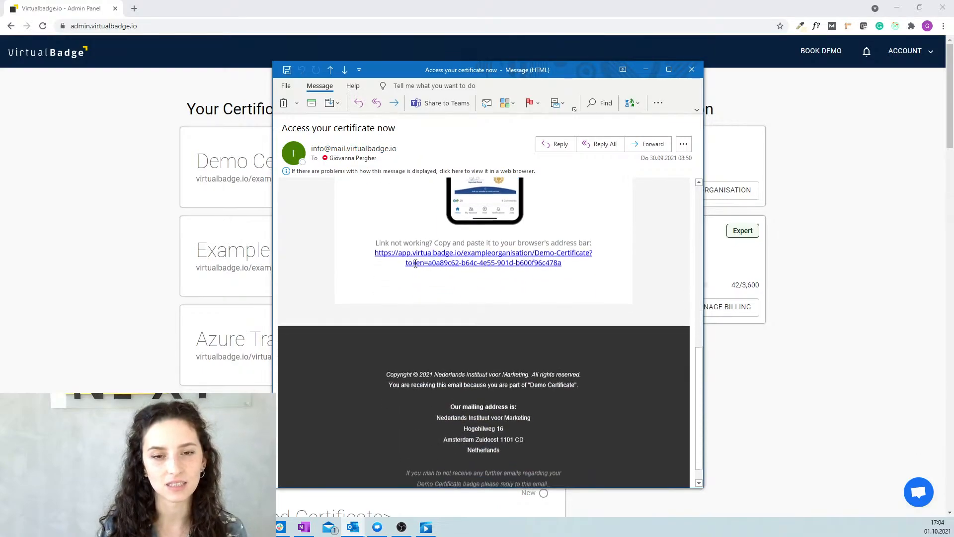
scroll(429, 272, "up", 15)
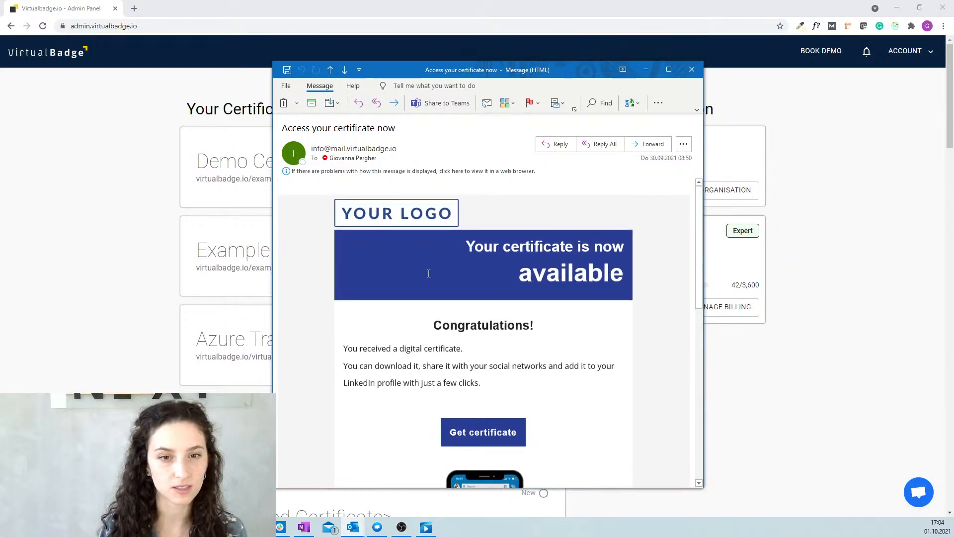
scroll(428, 274, "down", 2)
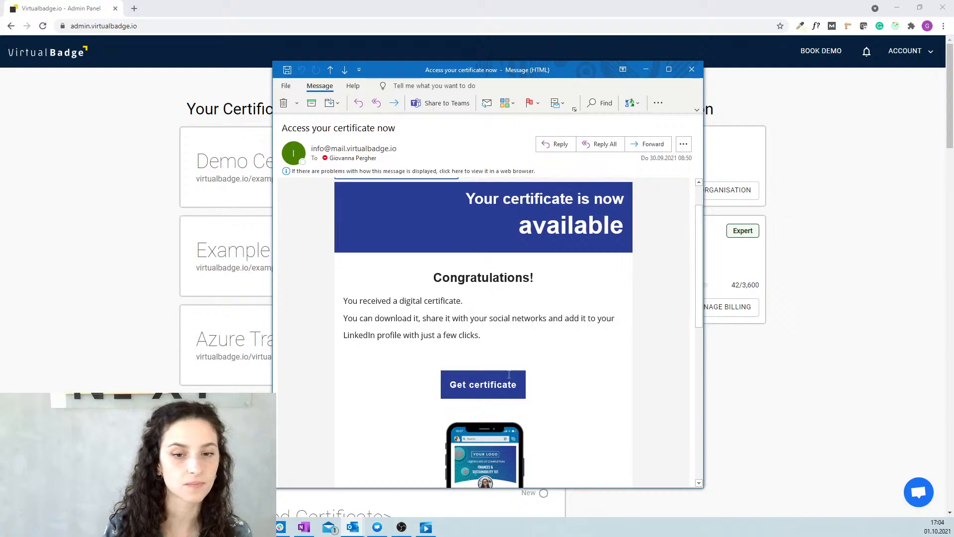
left_click(481, 391)
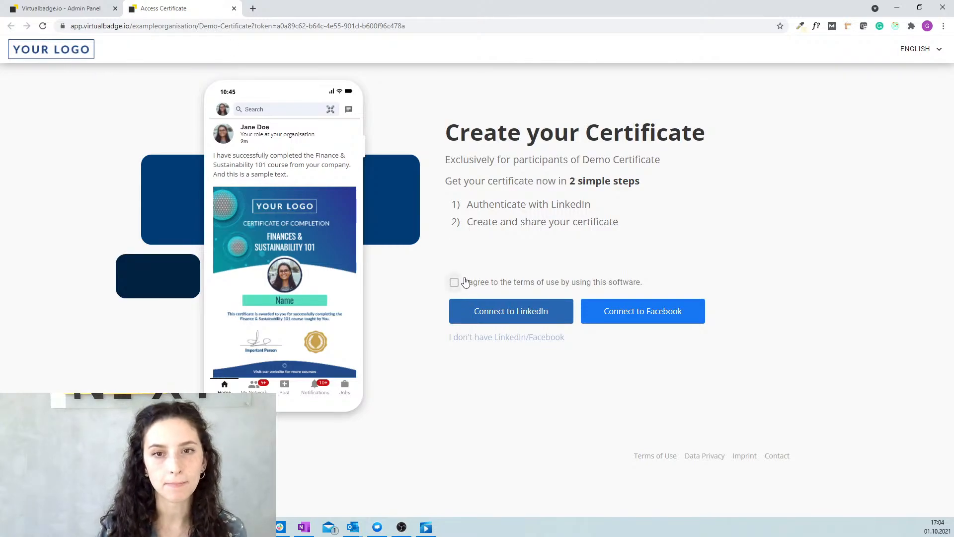
Check the page languages, accept the terms of use, and connect to LinkedIn.
left_click(917, 53)
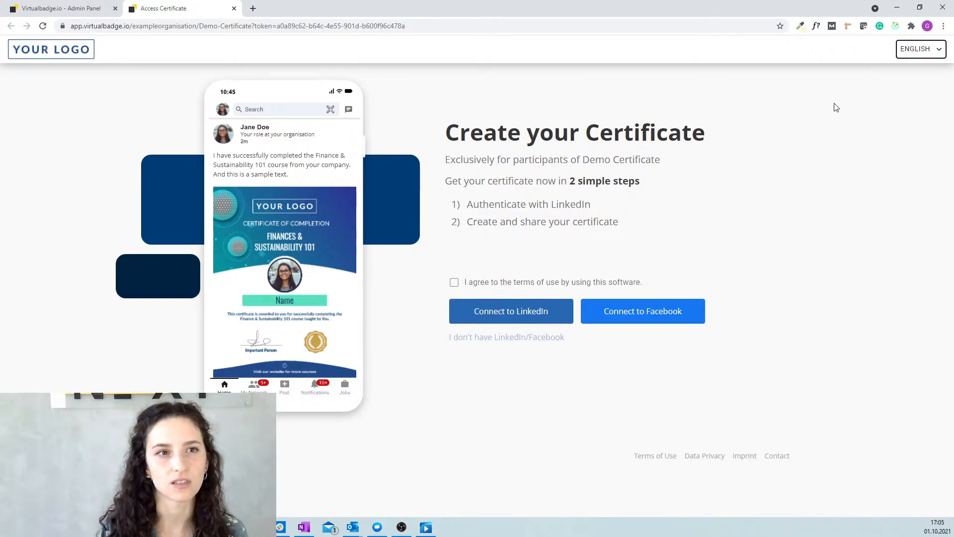
left_click(495, 288)
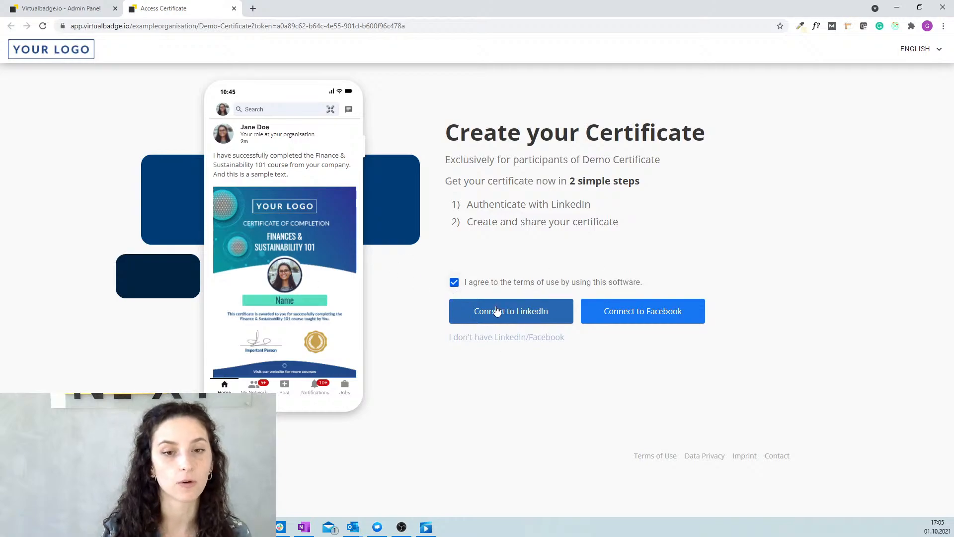
left_click(535, 320)
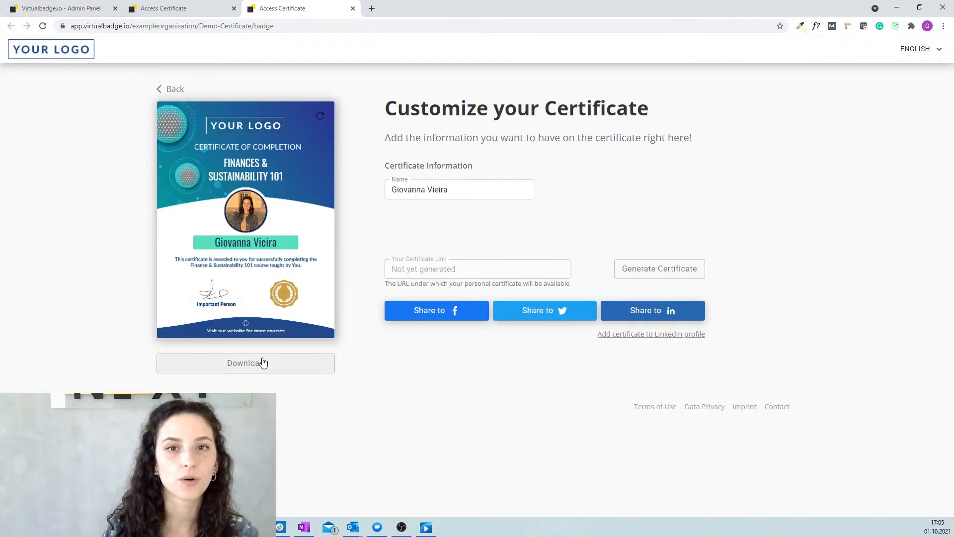
Post the certificate to LinkedIn with the sample sentence deleted, ending at 'from your company!'.
left_click(638, 317)
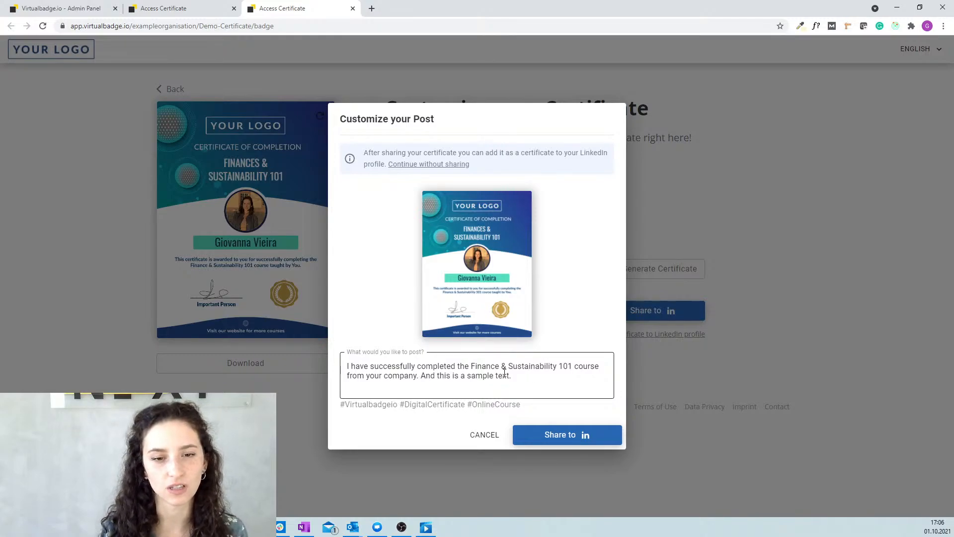
left_click(534, 377)
left_click_drag(527, 377, 416, 378)
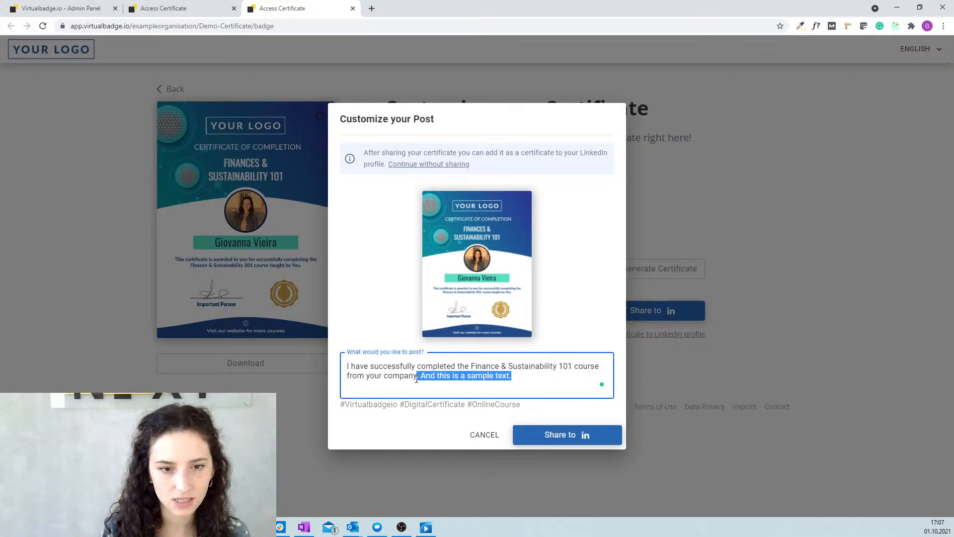
key("BackSpace")
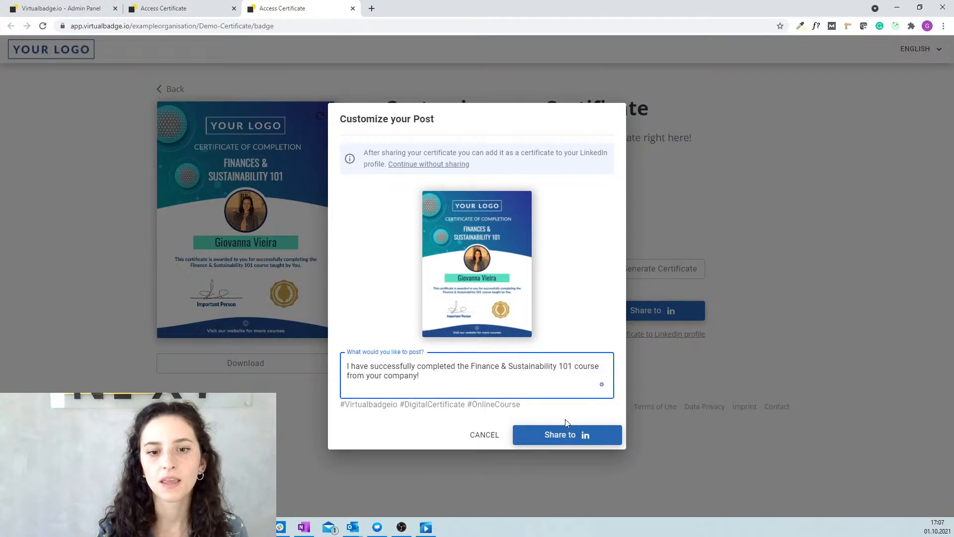
left_click(566, 437)
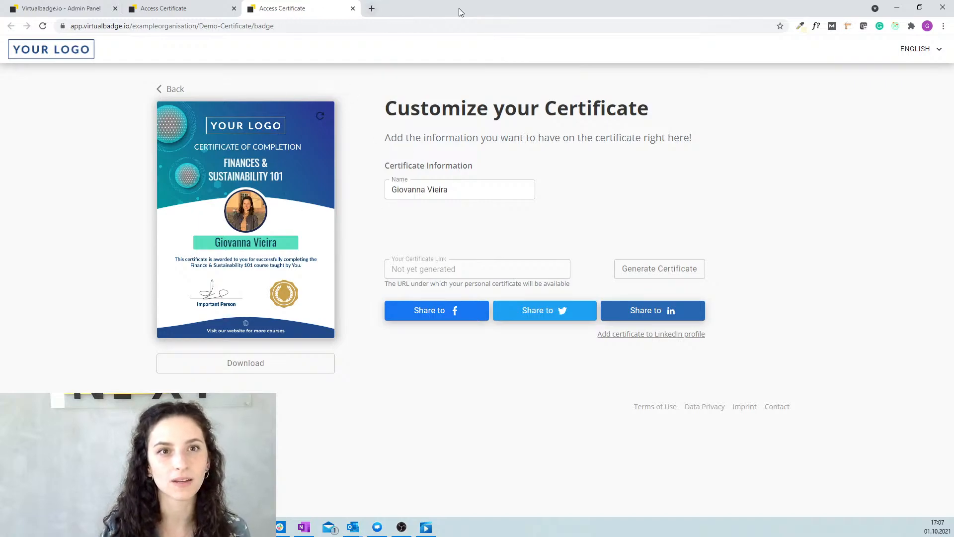
Load the LinkedIn profile in a new full-screen browser tab.
left_click_drag(466, 1, 418, 88)
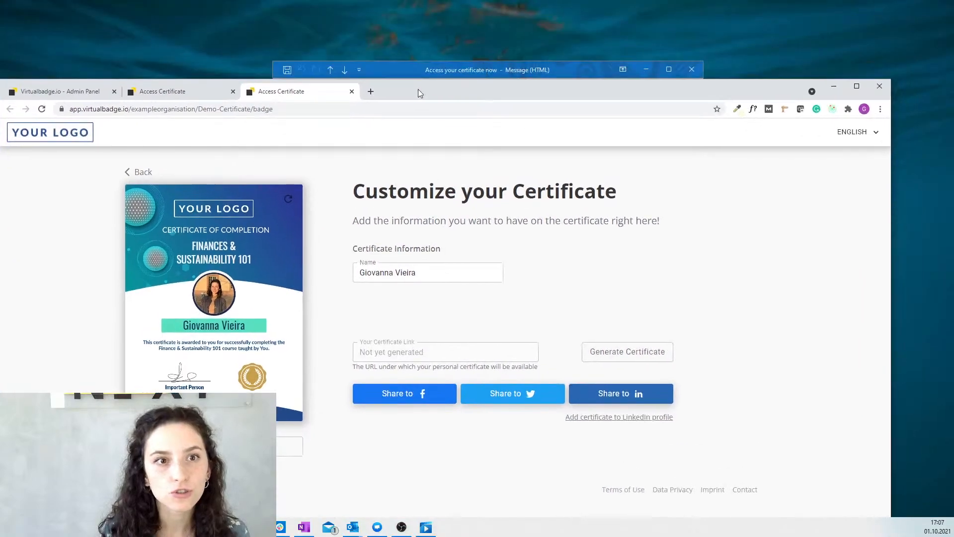
left_click(372, 91)
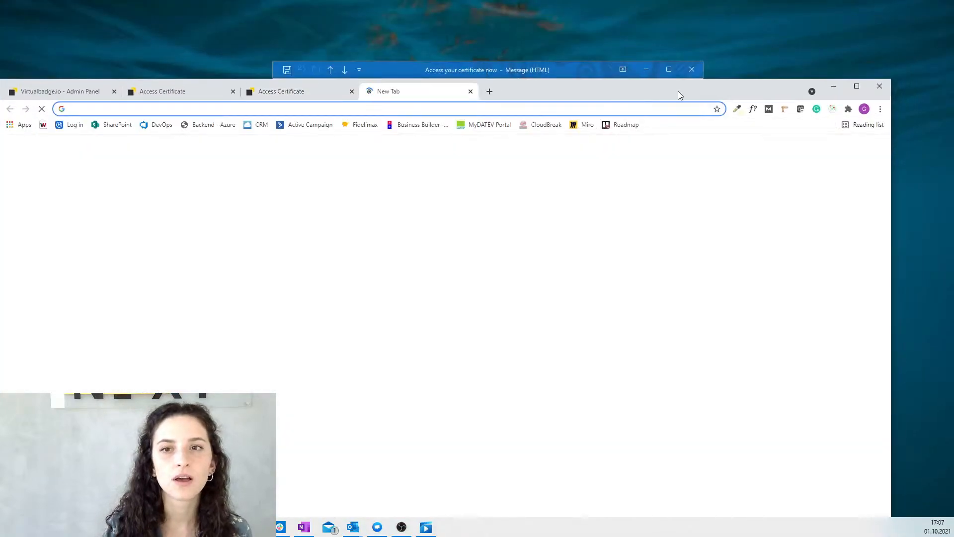
left_click(857, 86)
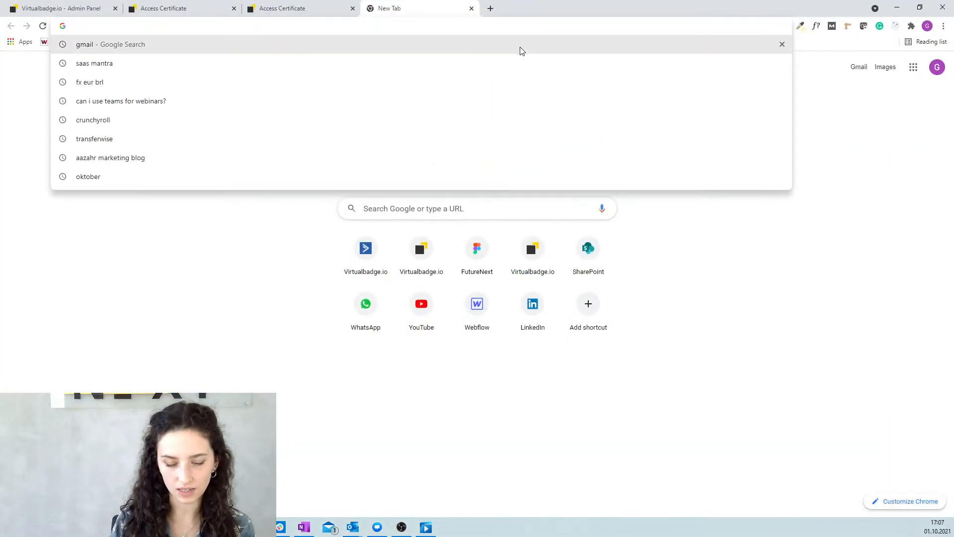
type("lin")
key("Return")
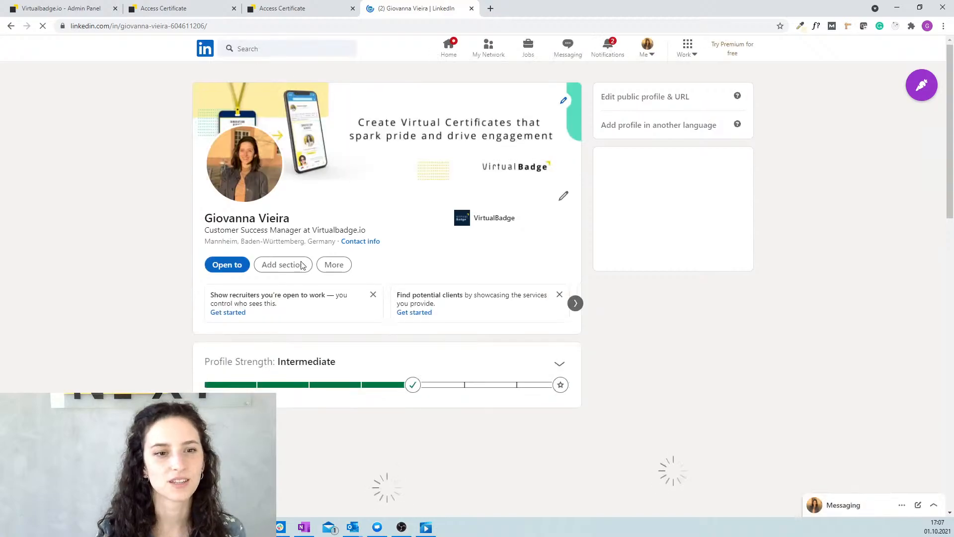
Open the certificate post from the profile's Activity, then return to the certificate tab.
scroll(301, 265, "down", 3)
scroll(446, 213, "down", 1)
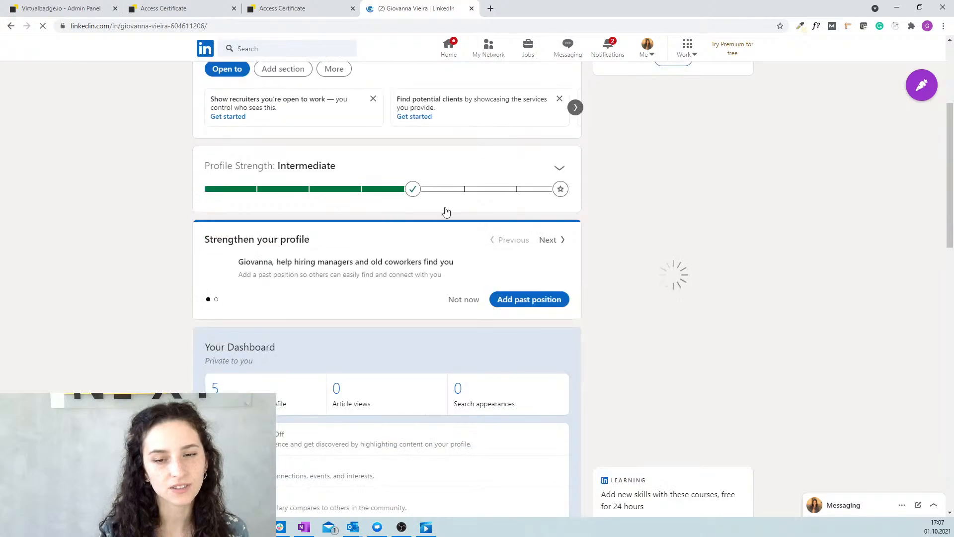
scroll(401, 222, "down", 1)
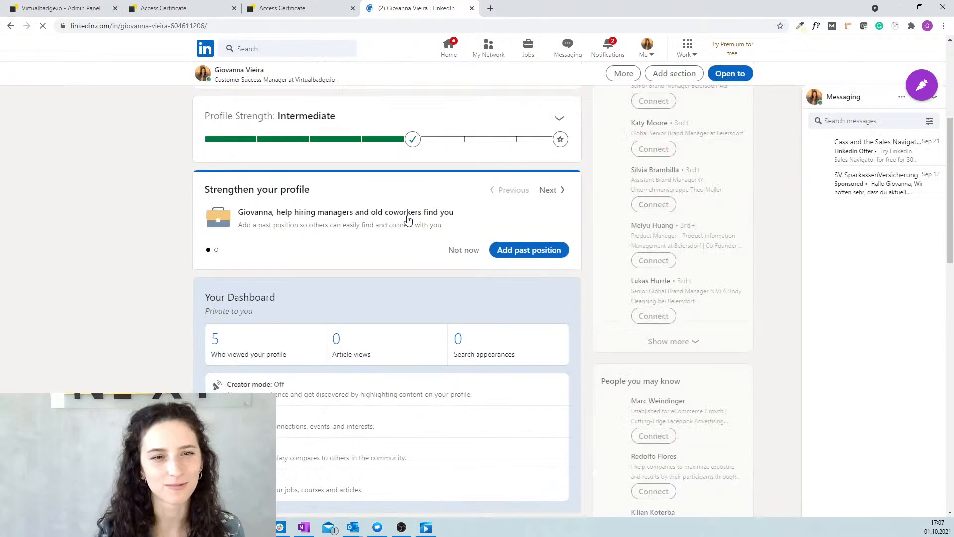
scroll(409, 217, "down", 4)
scroll(397, 201, "down", 2)
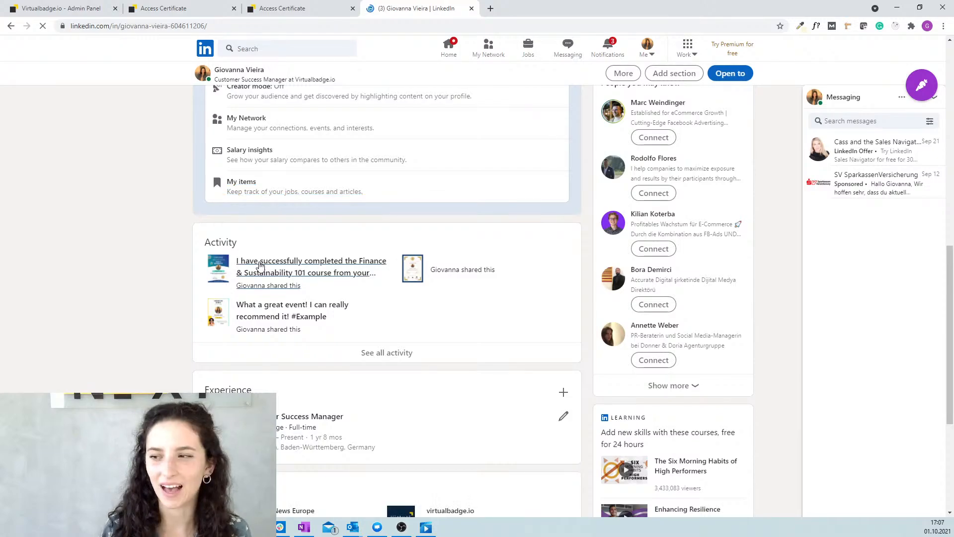
left_click(244, 266)
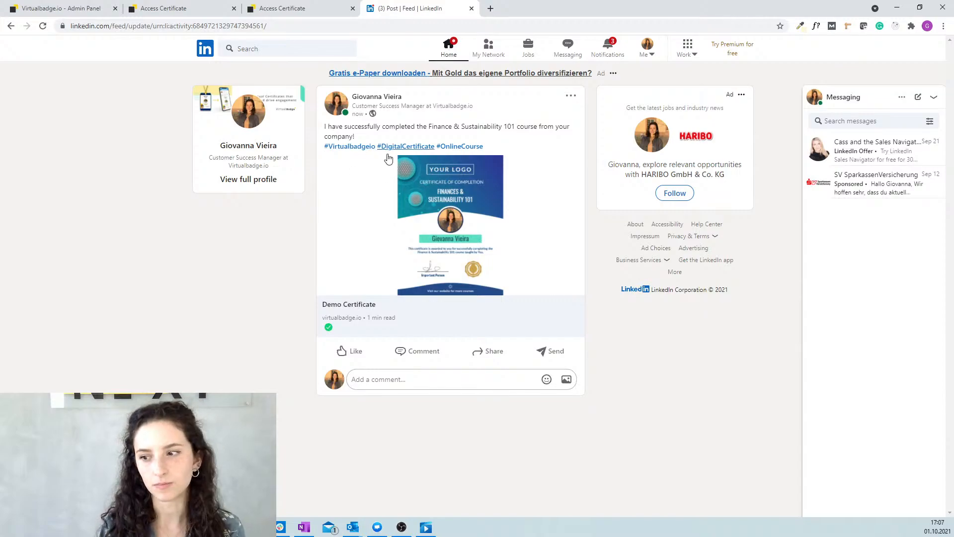
left_click(288, 9)
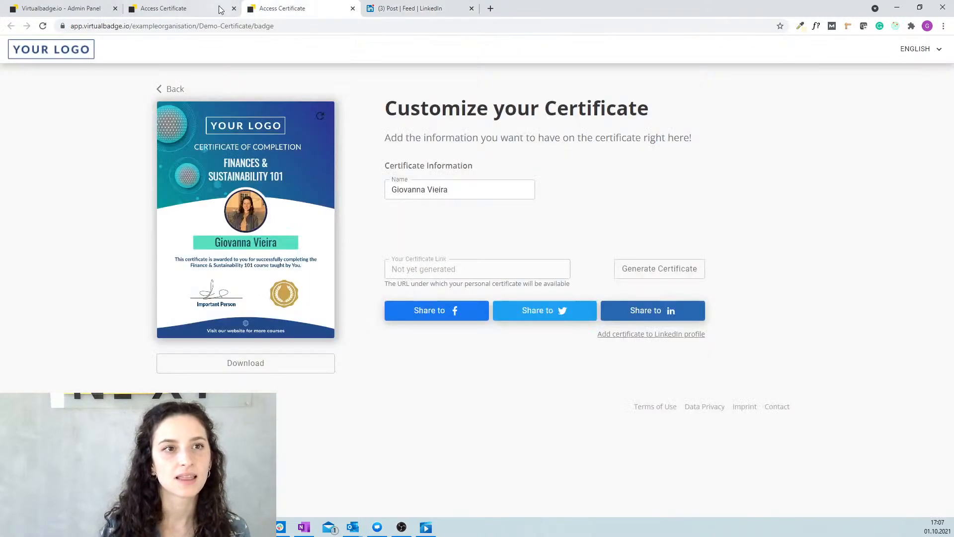
Download the certificate PNG, view it in Photos, then return to the admin panel.
left_click(188, 12)
left_click(263, 10)
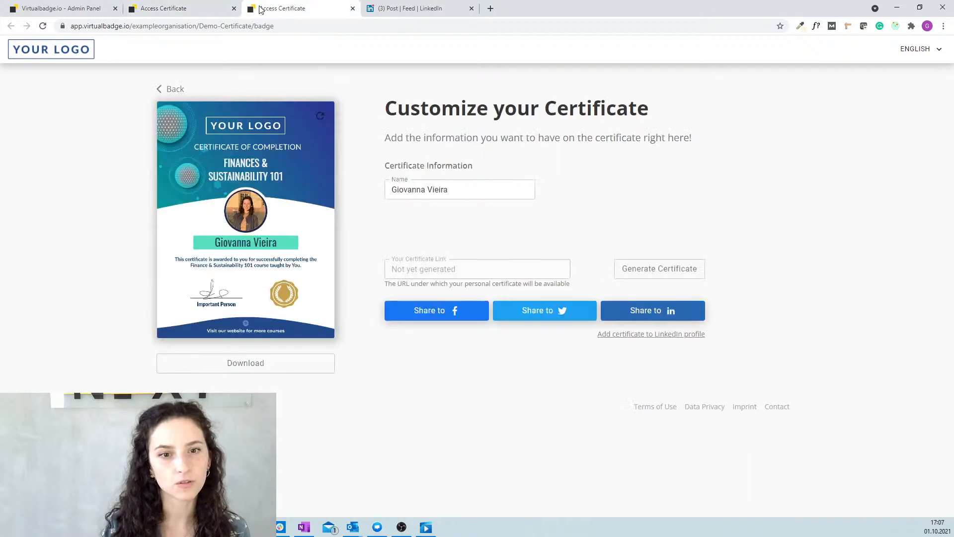
left_click(240, 368)
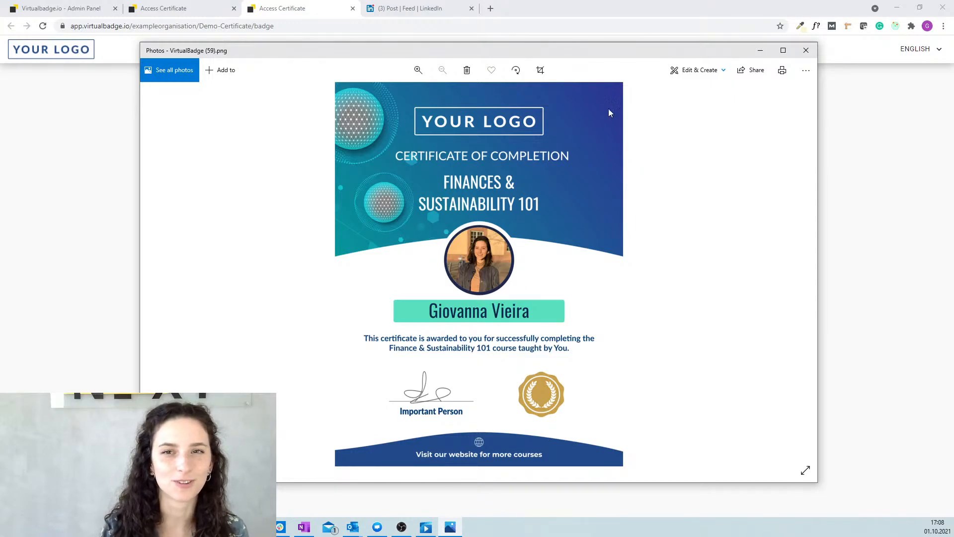
left_click_drag(713, 57, 704, 59)
left_click(747, 51)
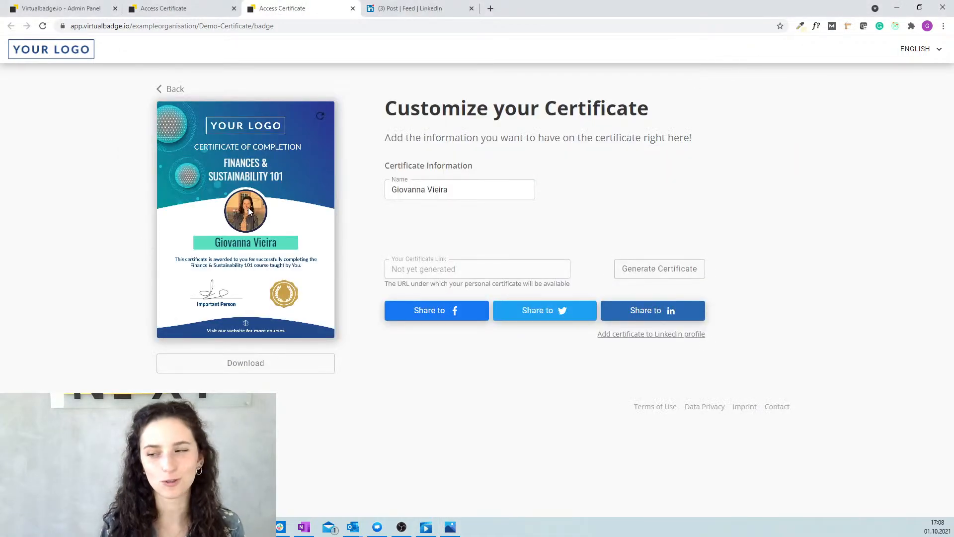
left_click(68, 9)
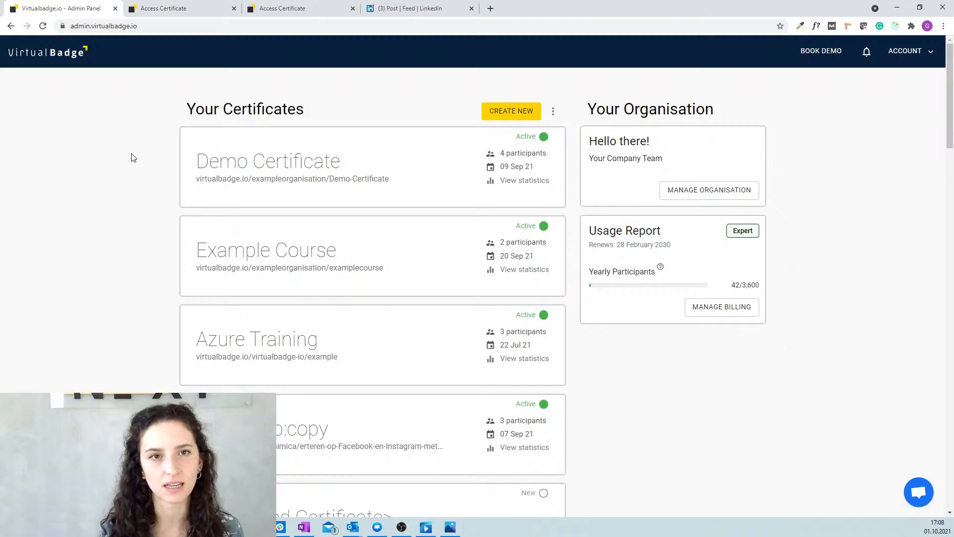
Save Demo Certificate to the LinkedIn profile from the Customize your Certificate page.
left_click(417, 12)
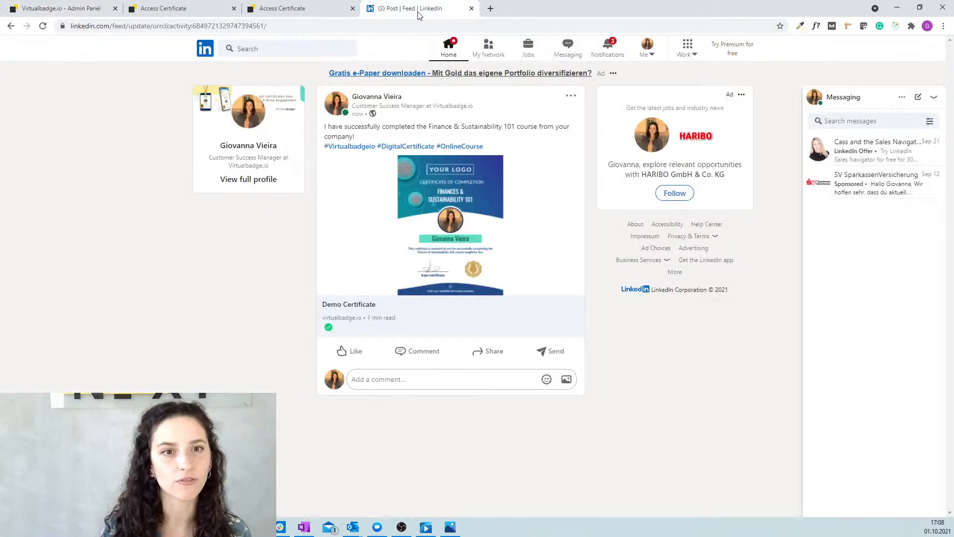
left_click(276, 11)
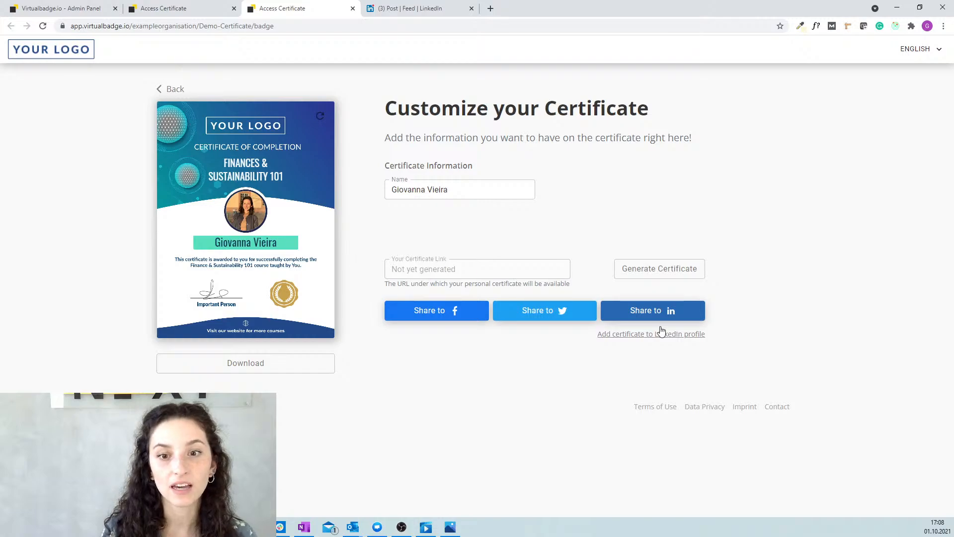
left_click(658, 342)
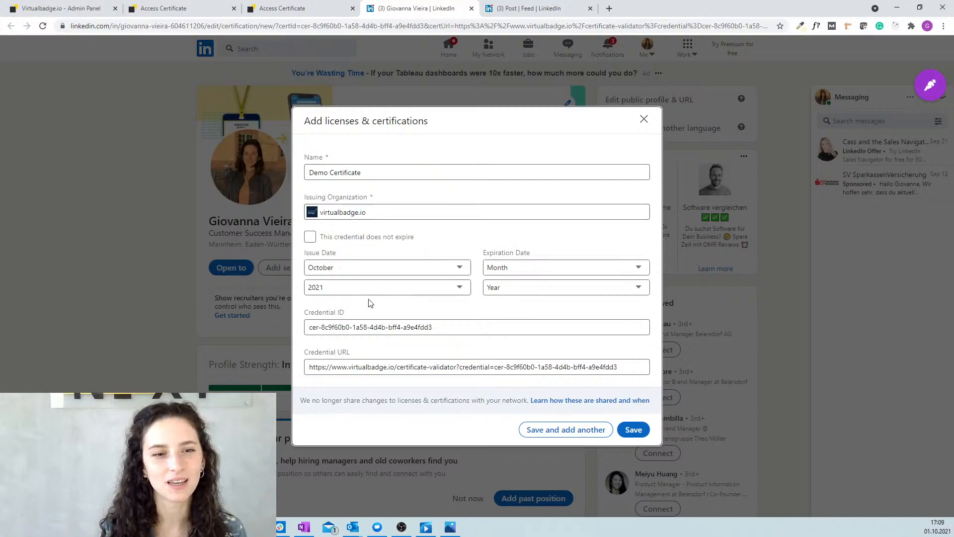
left_click(634, 431)
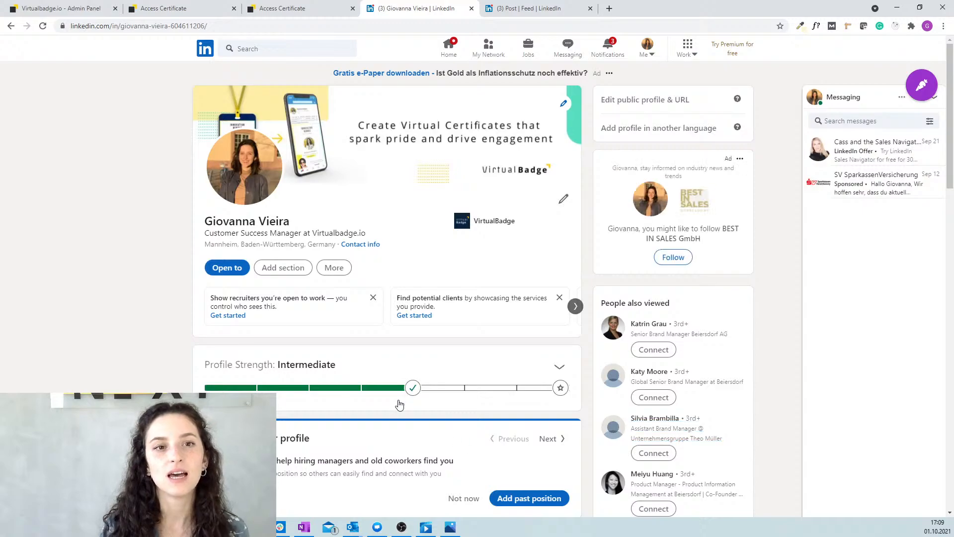
Check Demo Certificate under Licenses & certifications, then return to the Create your Certificate page.
scroll(400, 405, "down", 13)
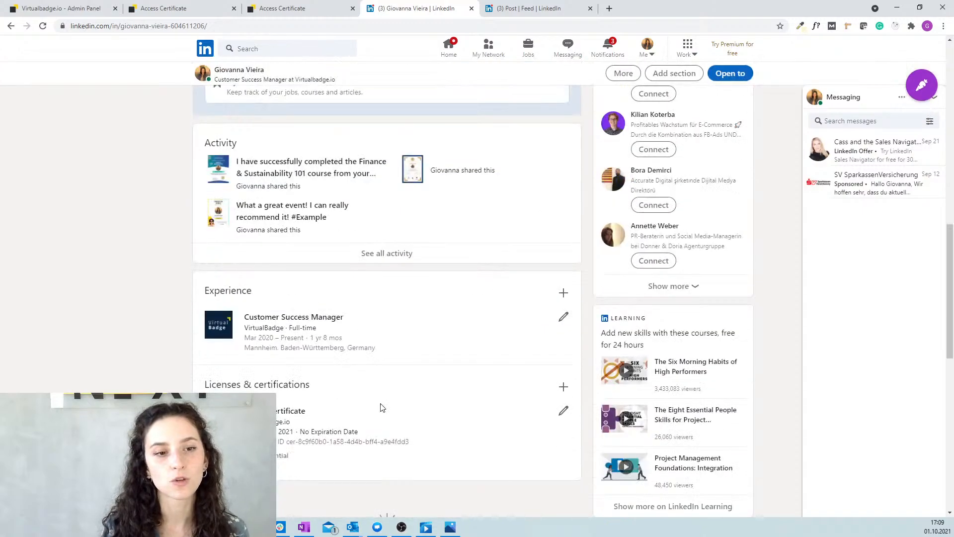
scroll(224, 381, "down", 1)
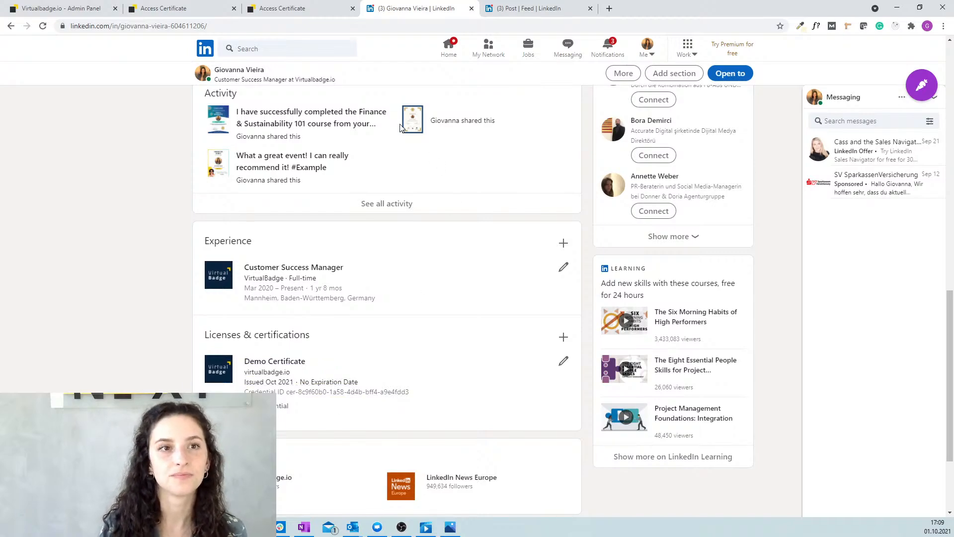
left_click(278, 9)
left_click(179, 10)
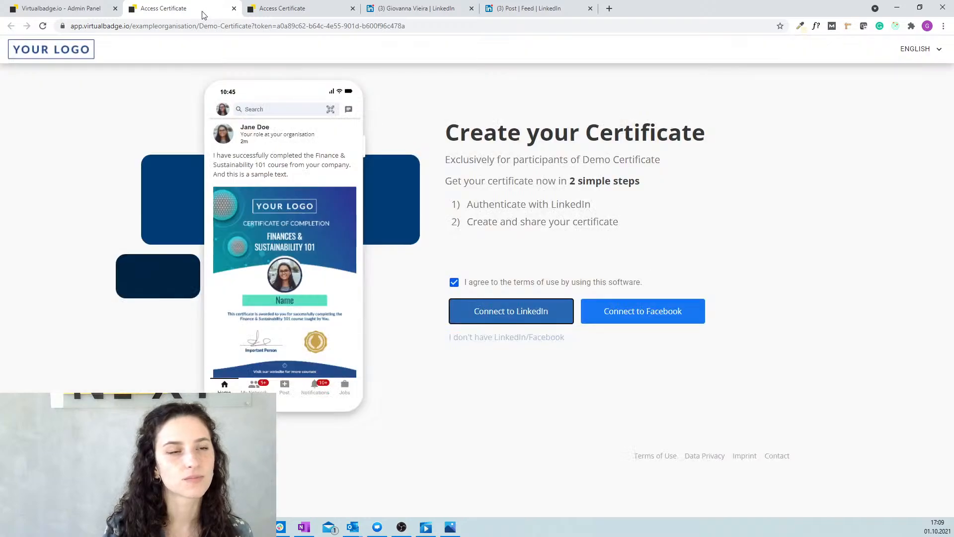
Review the admin panel's Your Certificates list and start a new certificate with CREATE NEW.
left_click(88, 8)
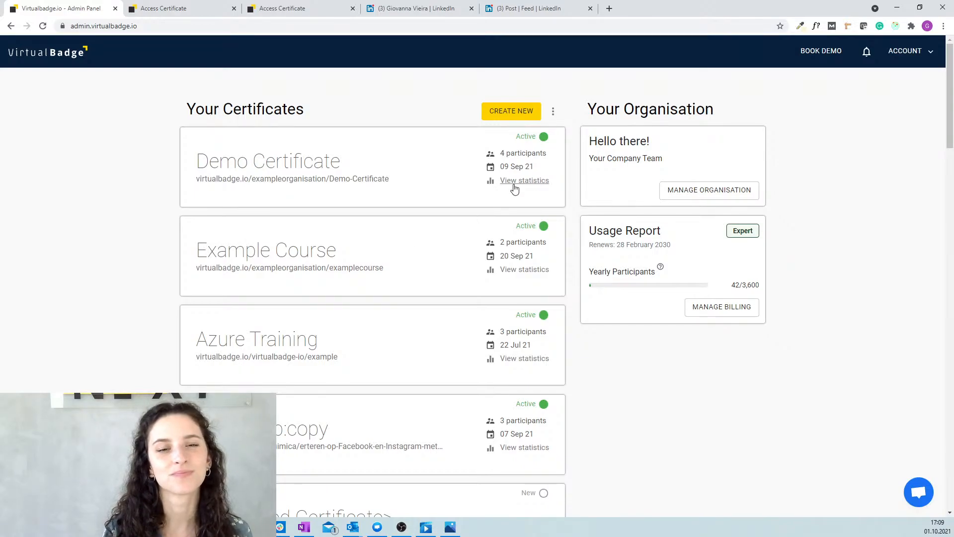
scroll(412, 227, "down", 3)
scroll(401, 270, "up", 3)
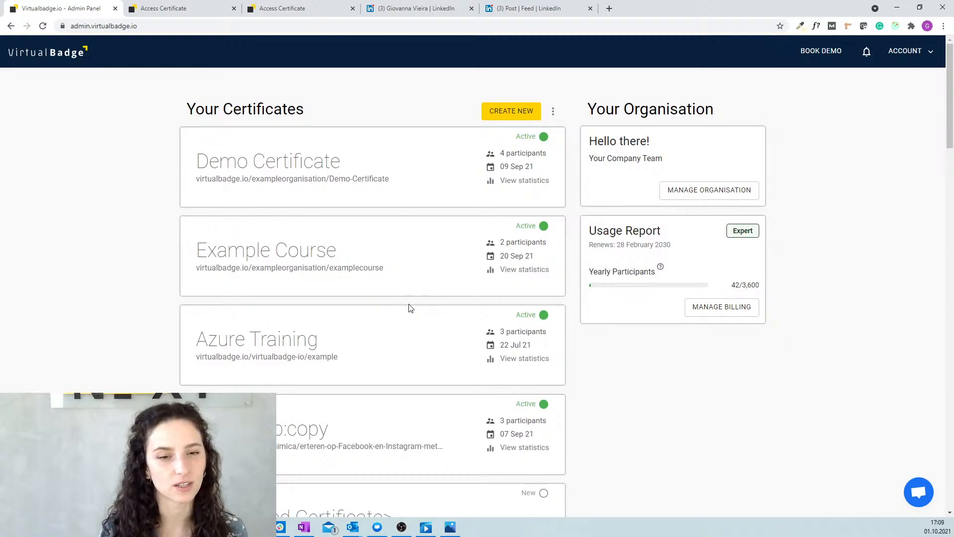
scroll(375, 273, "down", 1)
scroll(381, 275, "up", 1)
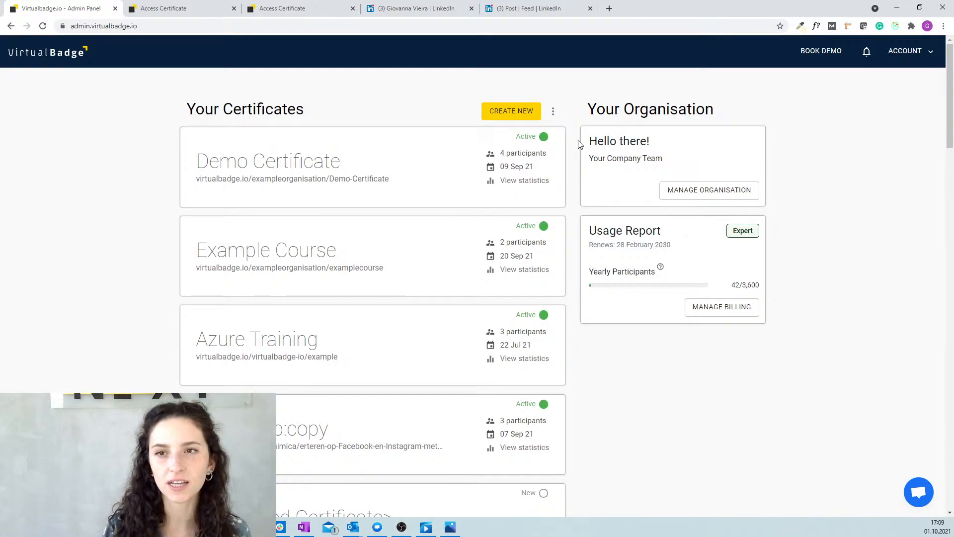
left_click(520, 121)
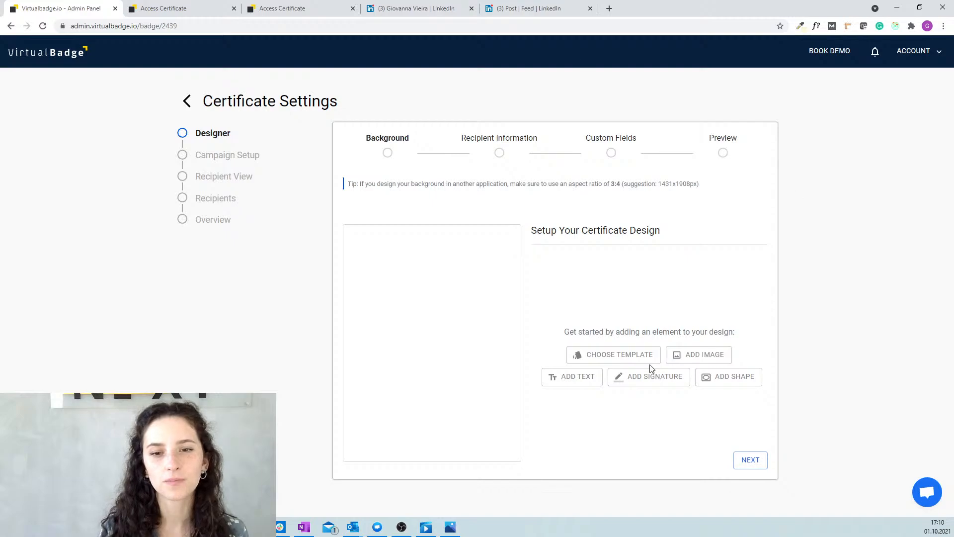
Apply the gold-cornered blue Certificate of Completion template and add a signature element.
left_click(616, 354)
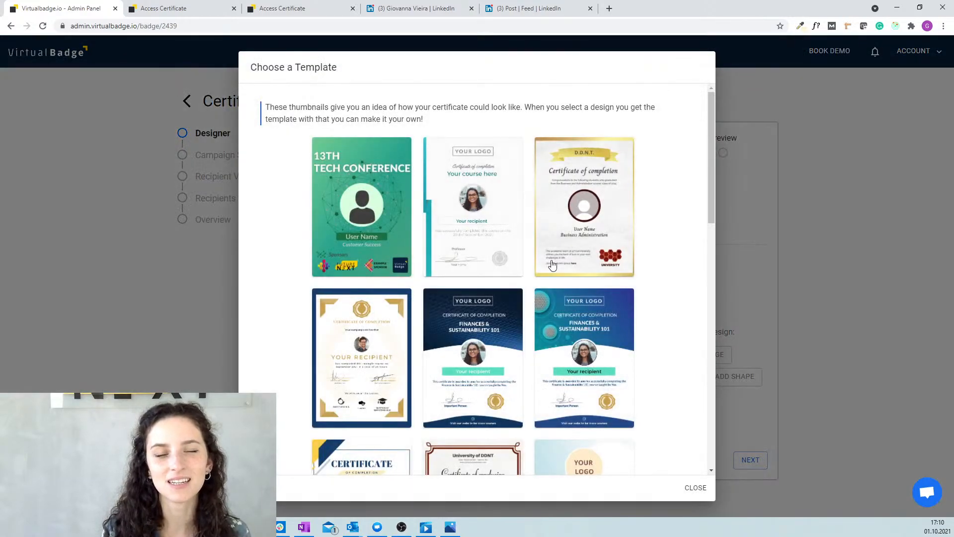
left_click(375, 353)
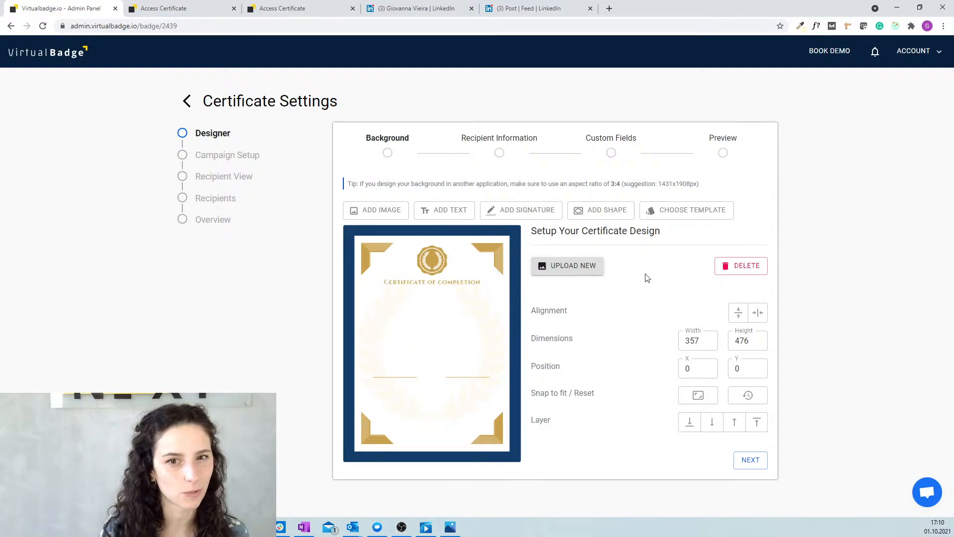
left_click(524, 209)
Place the first signature on the left signature line with the first signer's name.
mouse_move(377, 282)
left_mouse_down()
mouse_move(420, 381)
mouse_move(399, 374)
left_mouse_up()
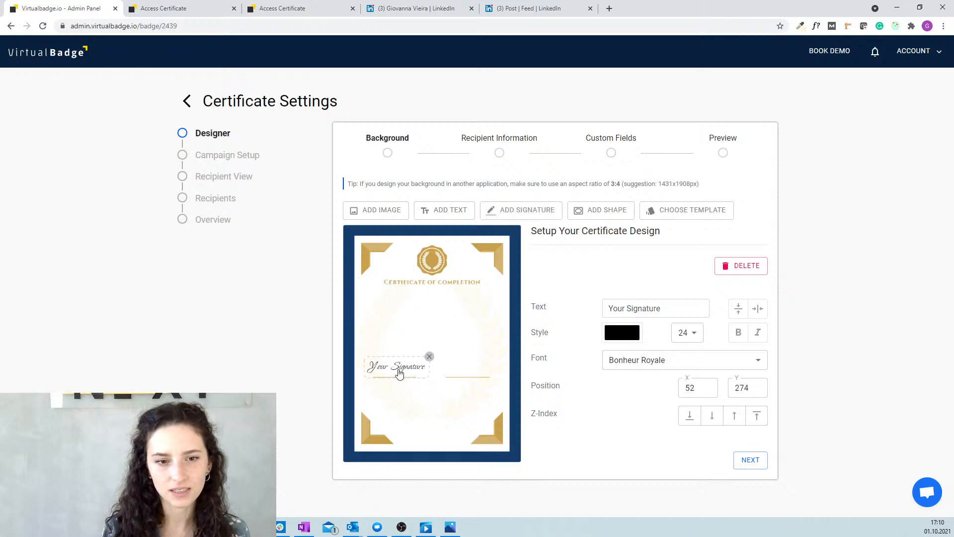
left_click_drag(677, 308, 575, 311)
type("Giovanna")
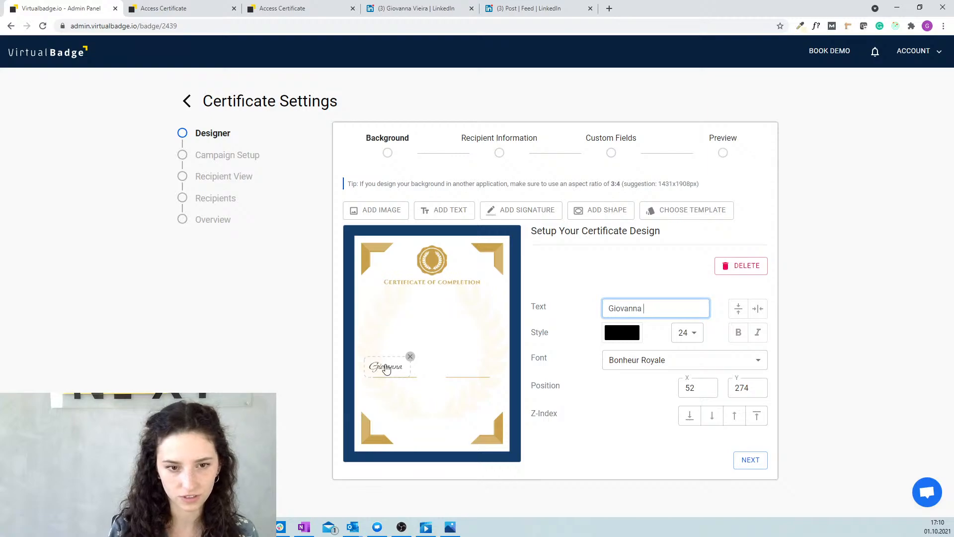
left_click_drag(389, 364, 395, 370)
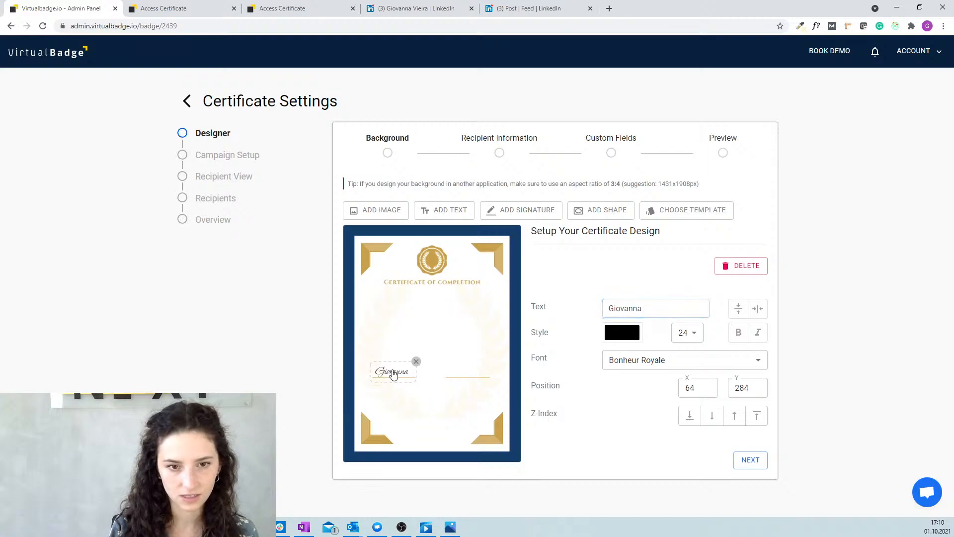
Add a second signature beside it on its line with the second signer's name.
left_click(505, 213)
mouse_move(405, 311)
left_mouse_down()
mouse_move(508, 336)
mouse_move(491, 374)
left_mouse_up()
left_click(673, 309)
left_click_drag(674, 309, 581, 314)
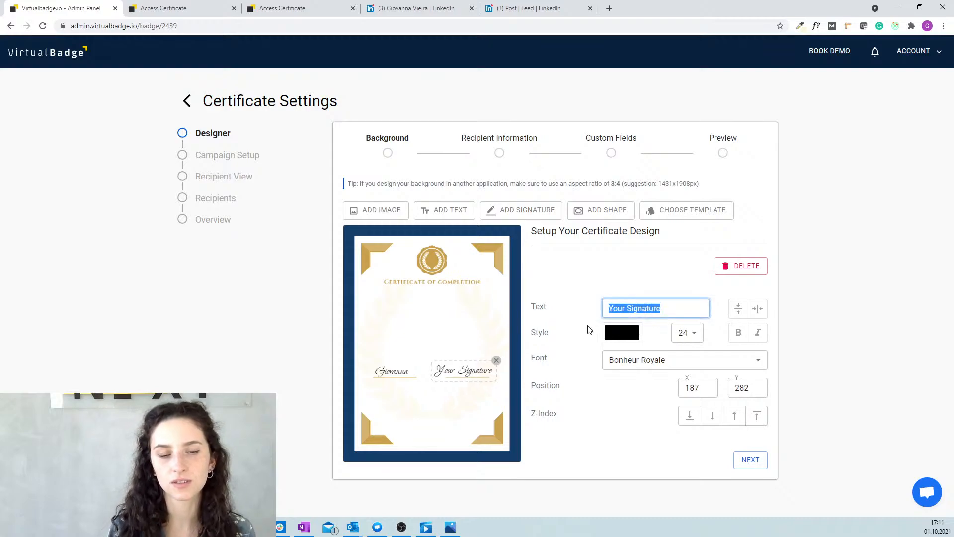
type("Madel")
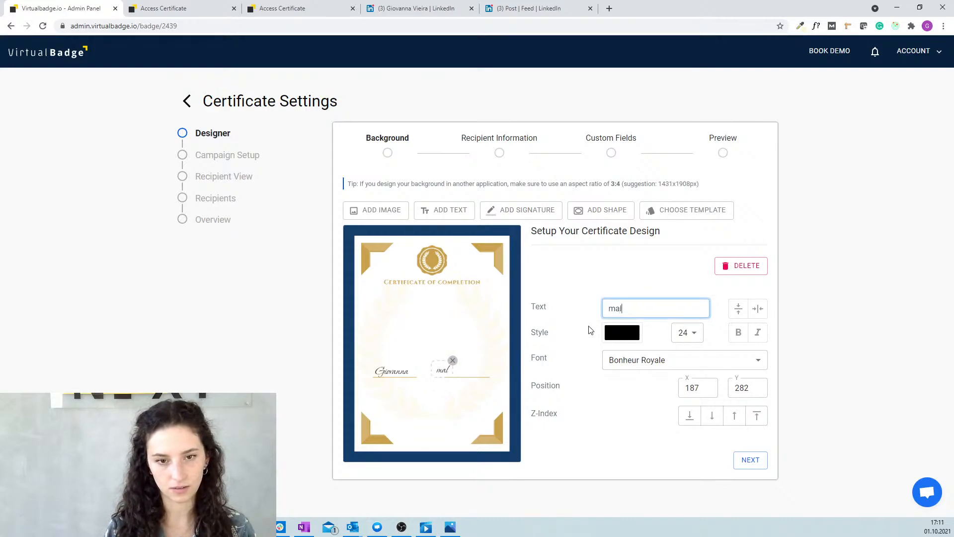
key("BackSpace")
key("BackSpace")
key("BackSpace")
key("BackSpace")
type("alte")
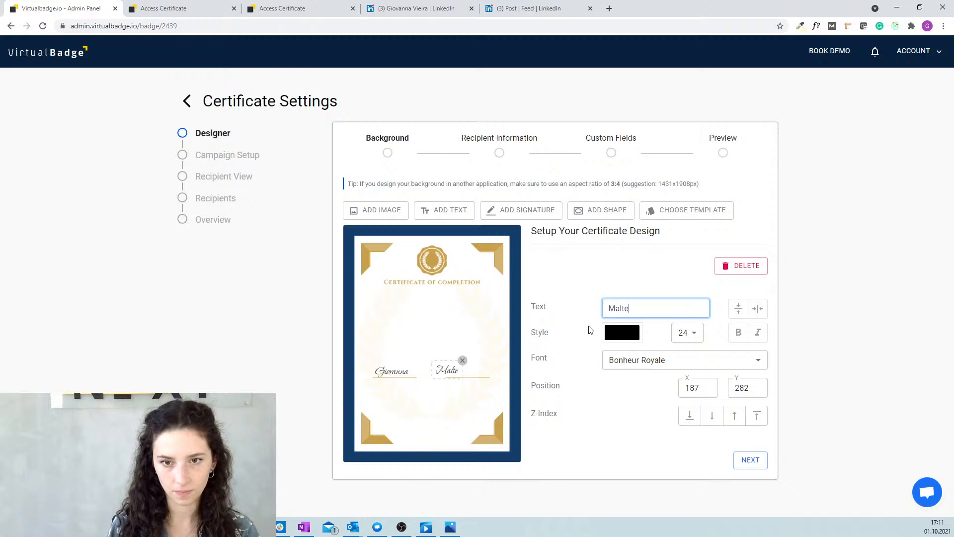
left_click_drag(450, 373, 467, 374)
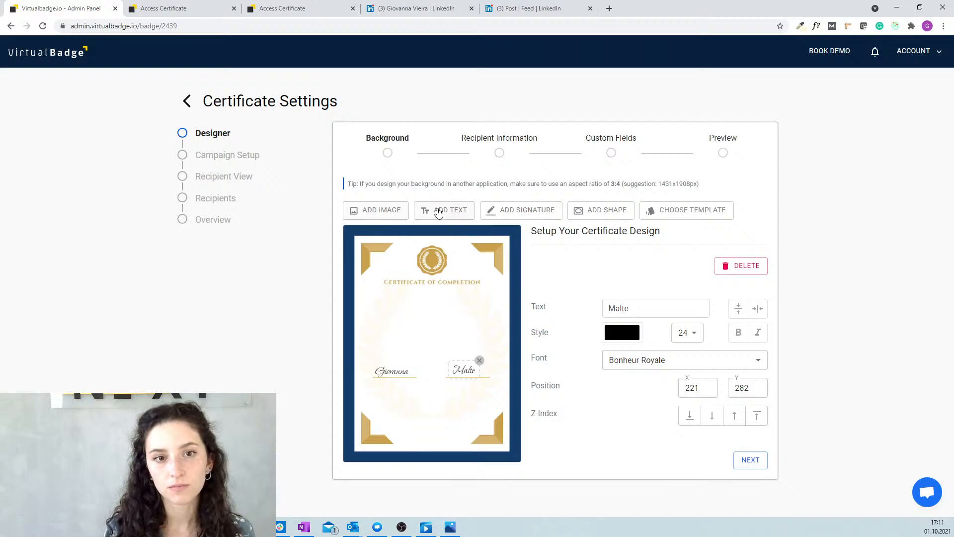
Add a new text element centred just beneath the Certificate of Completion title.
left_click(437, 210)
left_click_drag(400, 326, 461, 287)
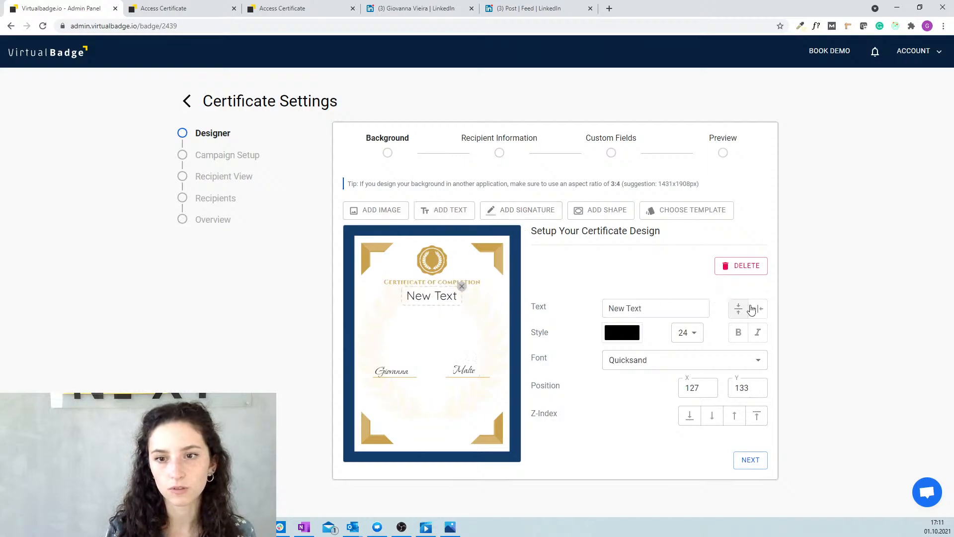
left_click(759, 312)
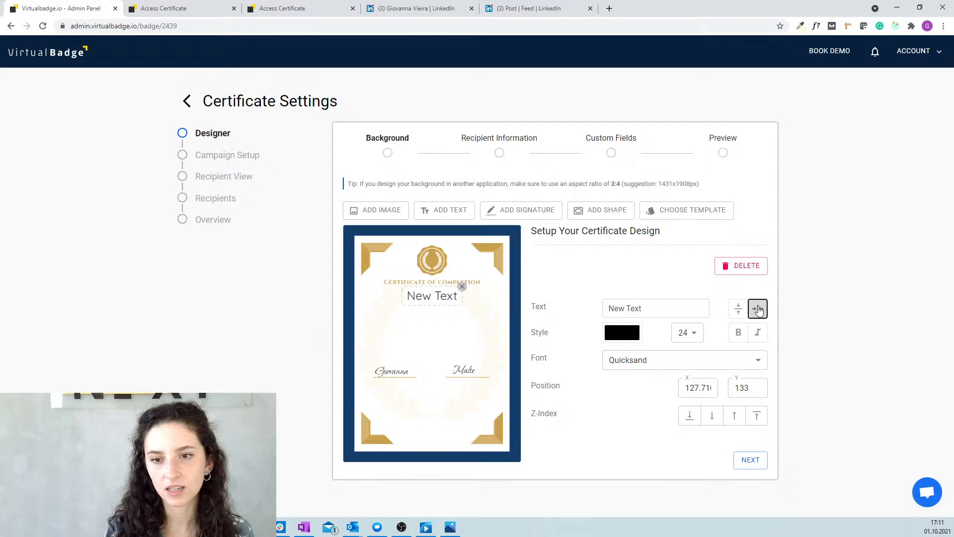
mouse_move(419, 296)
left_mouse_down()
mouse_move(415, 349)
mouse_move(410, 293)
left_mouse_up()
left_click(433, 304)
left_click(438, 301)
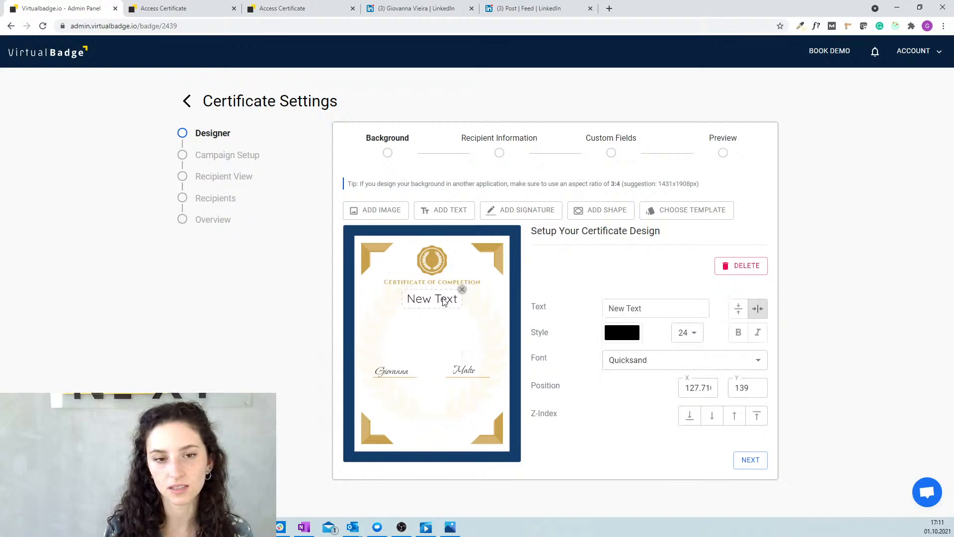
Change the text to 'Digital Marketing Course' in bold, size 18.
left_click_drag(664, 307, 606, 313)
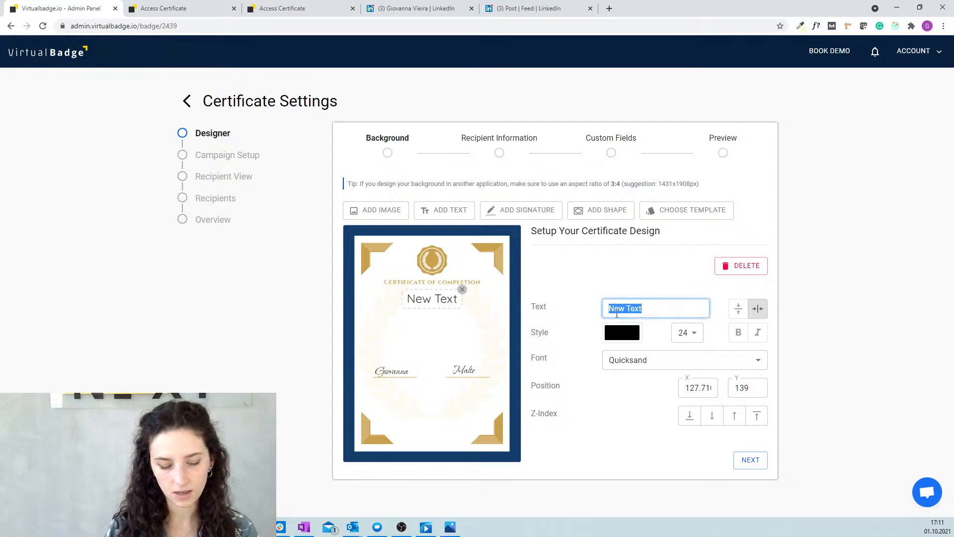
type("Di")
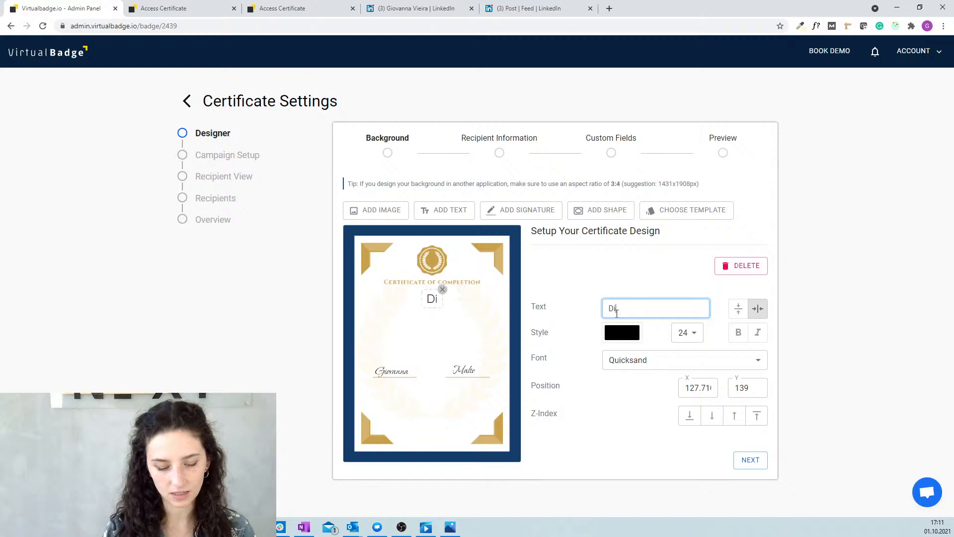
type("gital Marketin")
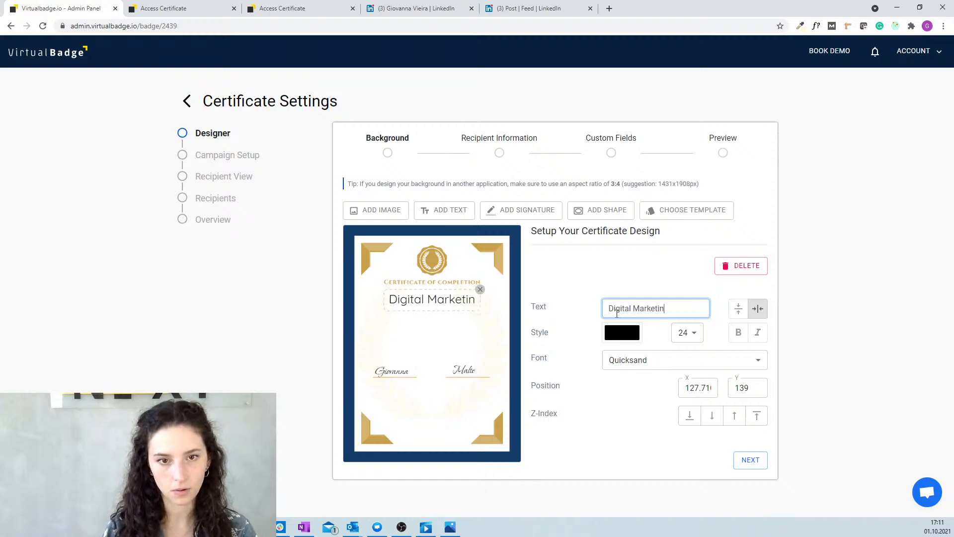
type("g Course")
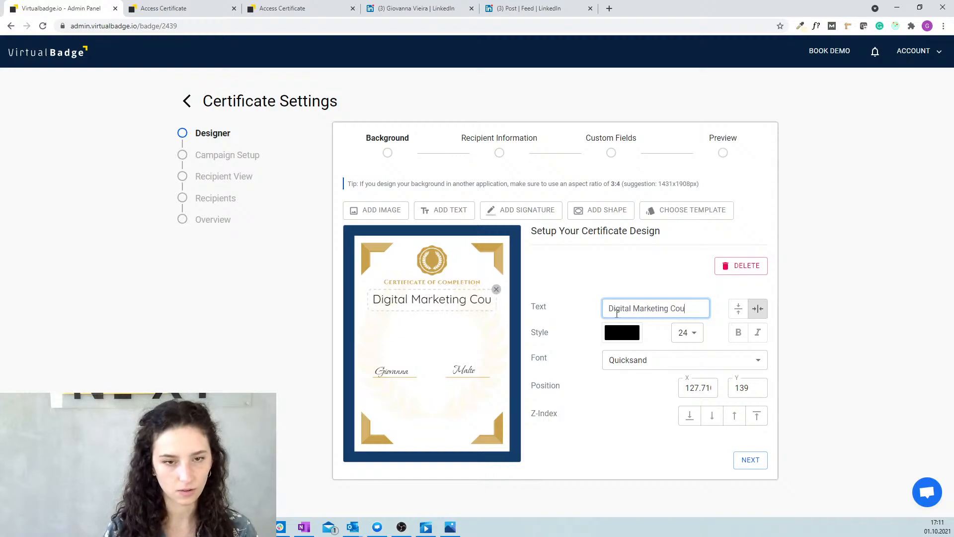
left_click(686, 332)
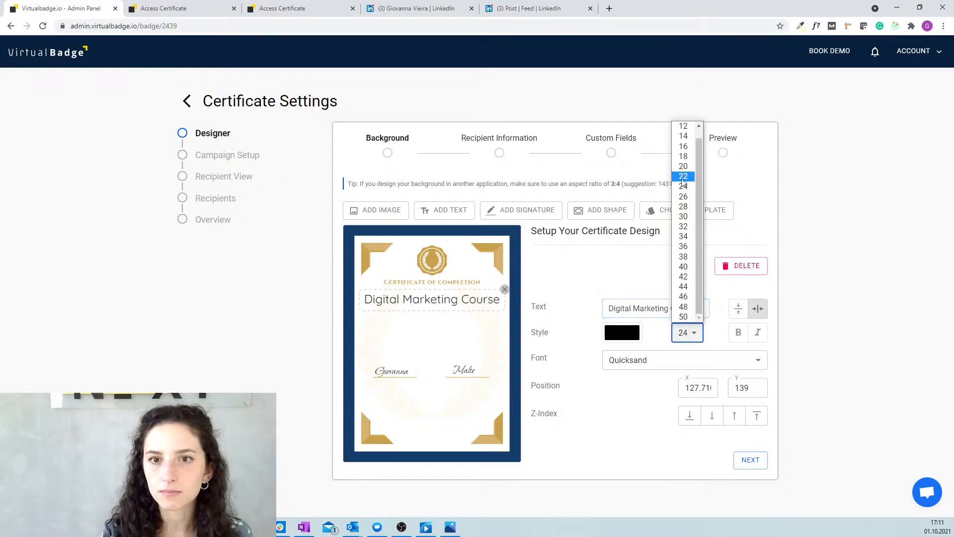
left_click(685, 157)
left_click(735, 332)
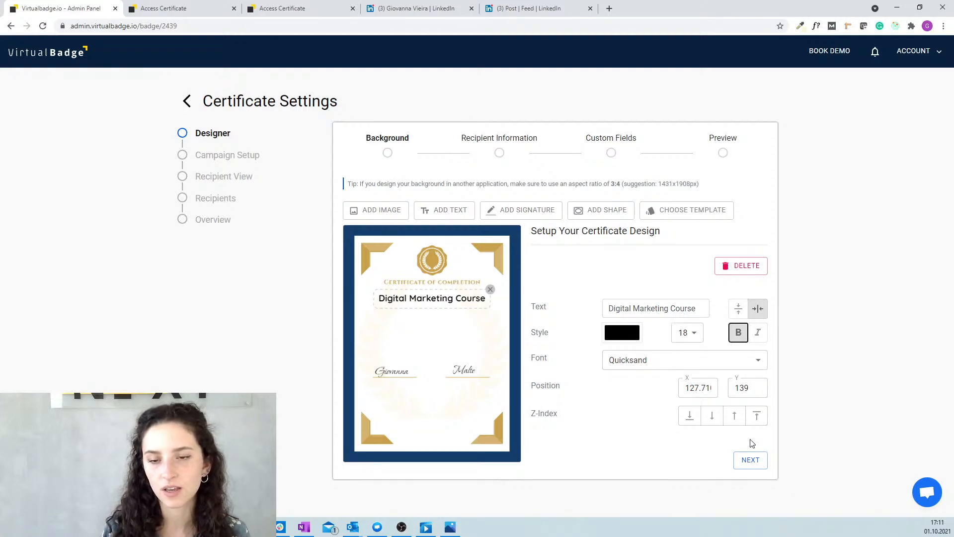
Continue to Recipient Information and move the profile picture lower, resized to 92 by 92.
left_click(748, 462)
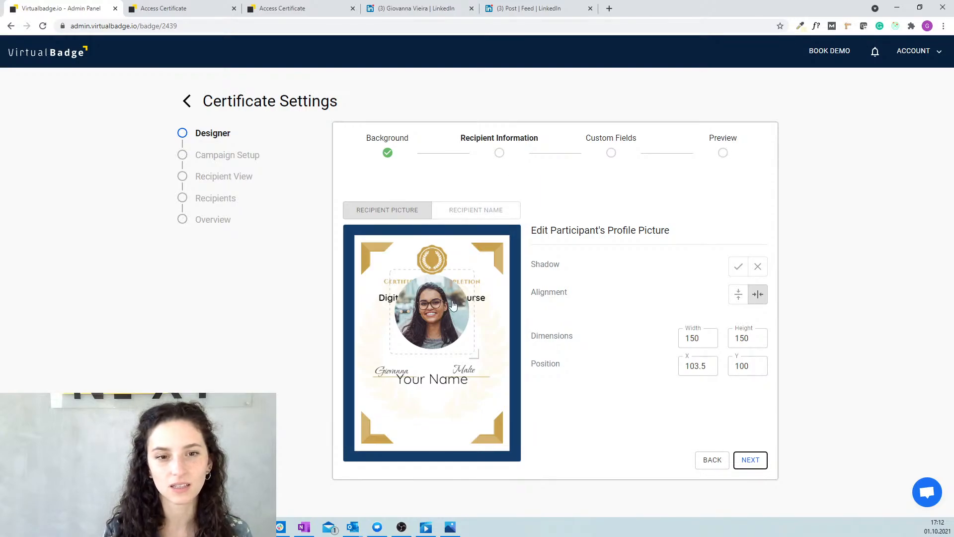
mouse_move(441, 314)
left_mouse_down()
mouse_move(441, 336)
mouse_move(437, 328)
left_mouse_up()
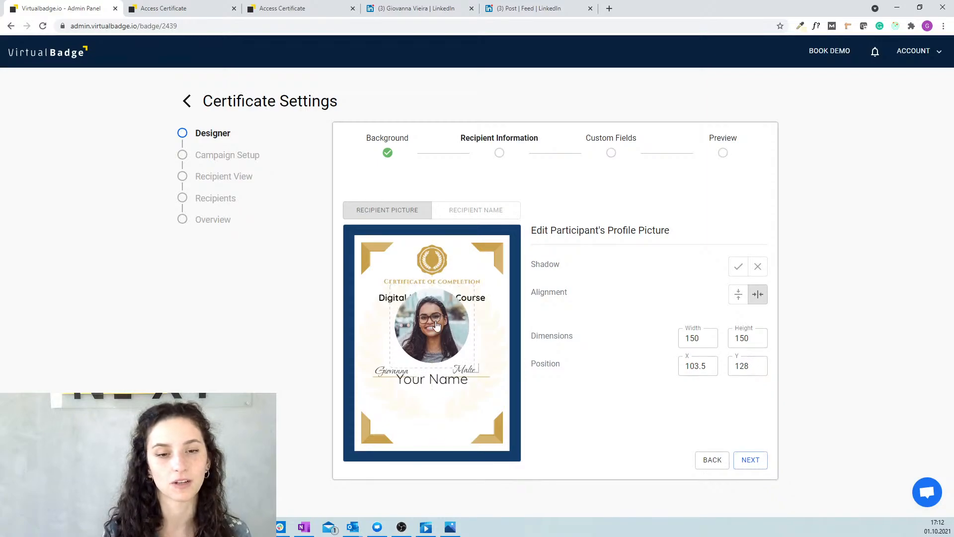
left_click_drag(477, 370, 434, 327)
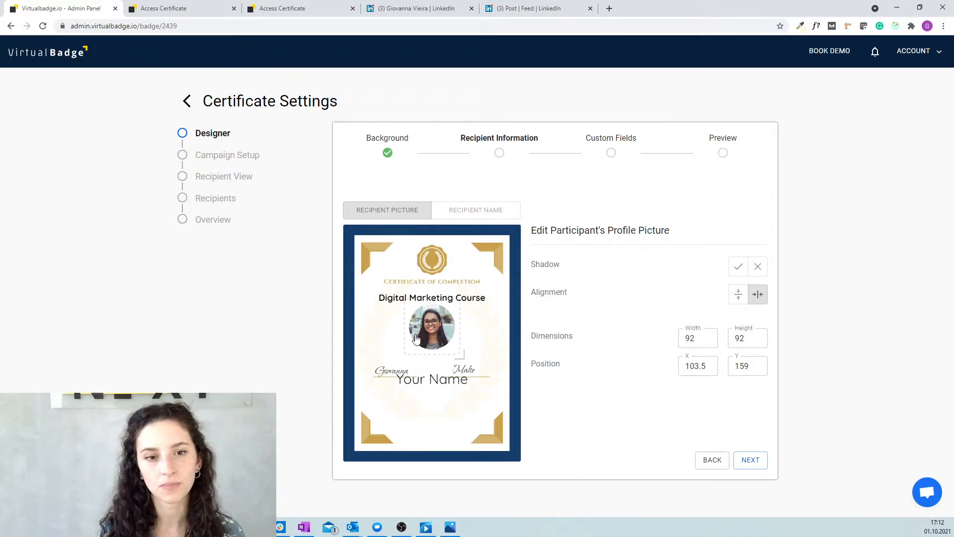
left_click_drag(432, 338, 434, 344)
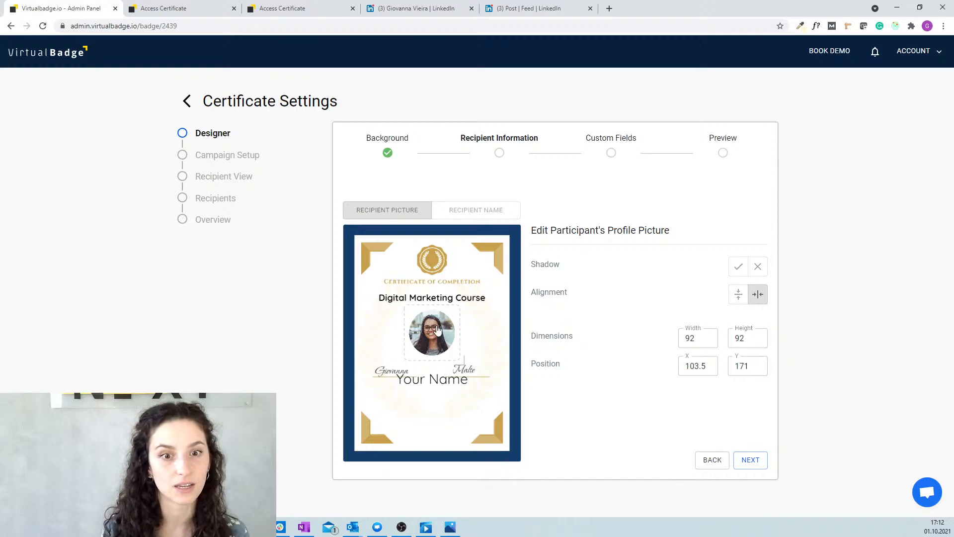
Fine-tune the picture position, lower the Your Name placeholder, and continue to Custom Fields.
mouse_move(439, 333)
left_mouse_down()
mouse_move(434, 324)
mouse_move(437, 335)
left_mouse_up()
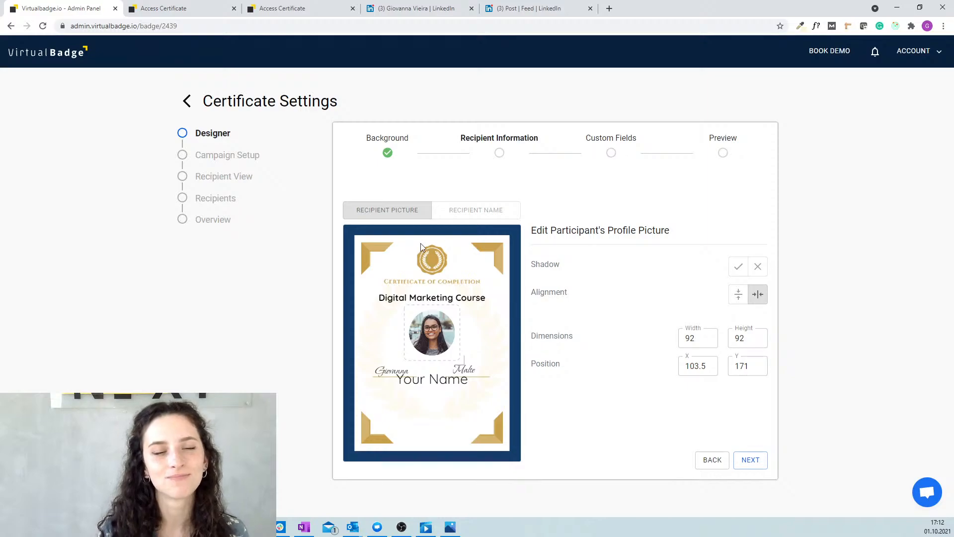
left_click_drag(434, 328, 435, 330)
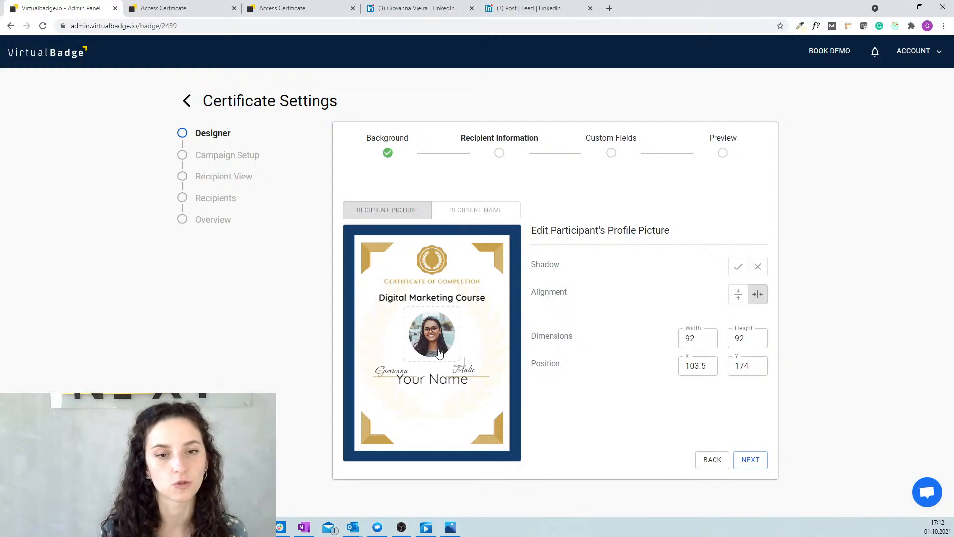
left_click_drag(436, 381, 433, 396)
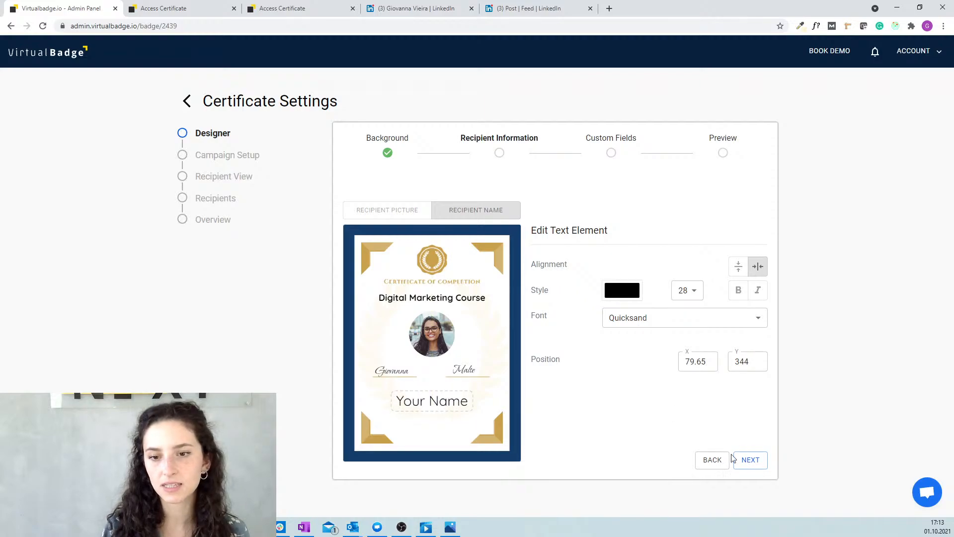
left_click(746, 461)
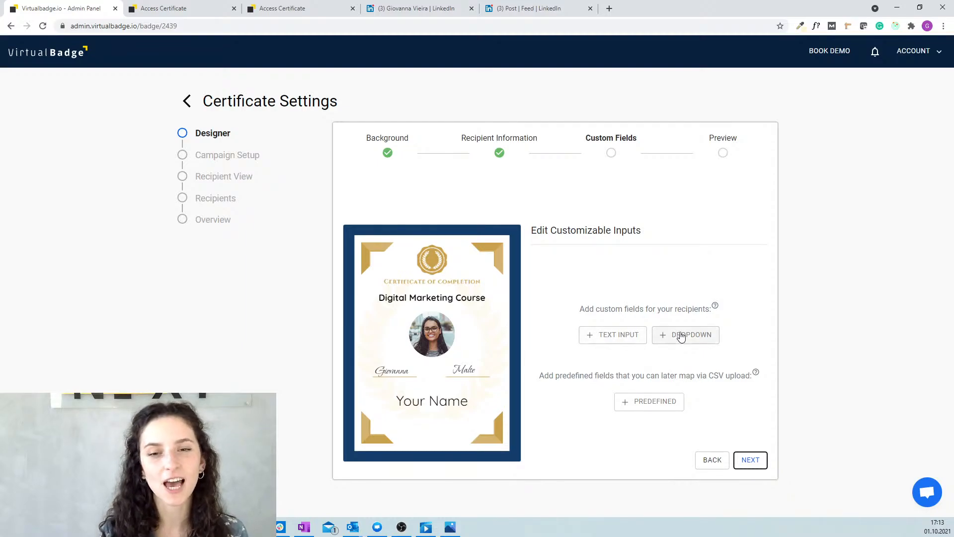
Add a text input labelled 'Company', horizontally centred just below Your Name.
left_click(636, 340)
left_click_drag(377, 251, 435, 394)
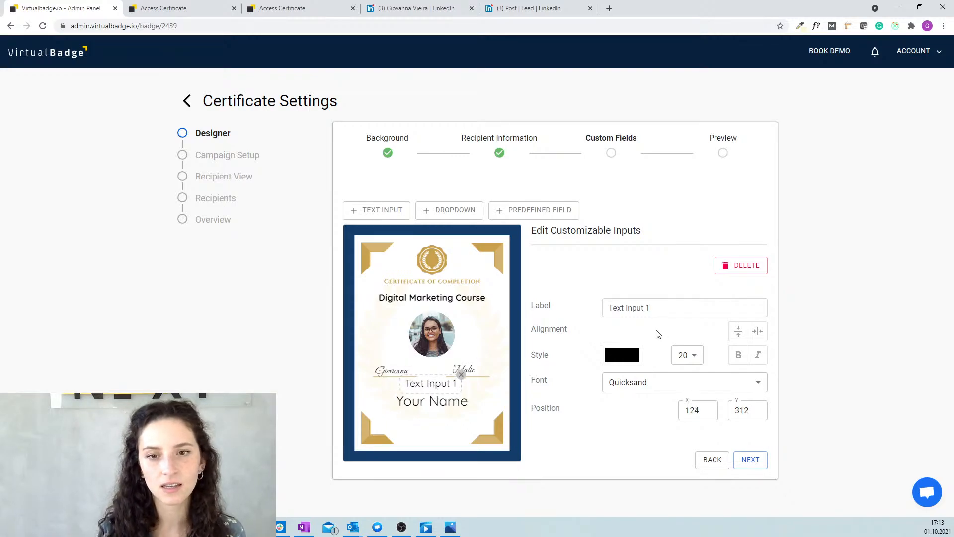
left_click_drag(653, 308, 604, 309)
type("compan")
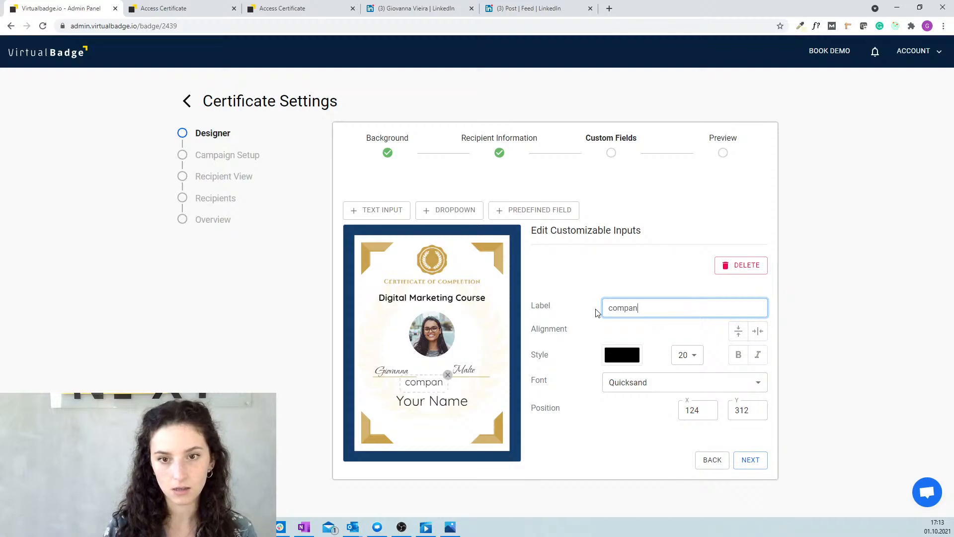
key("BackSpace")
key("BackSpace")
key("BackSpace")
key("BackSpace")
key("BackSpace")
key("BackSpace")
type("Company")
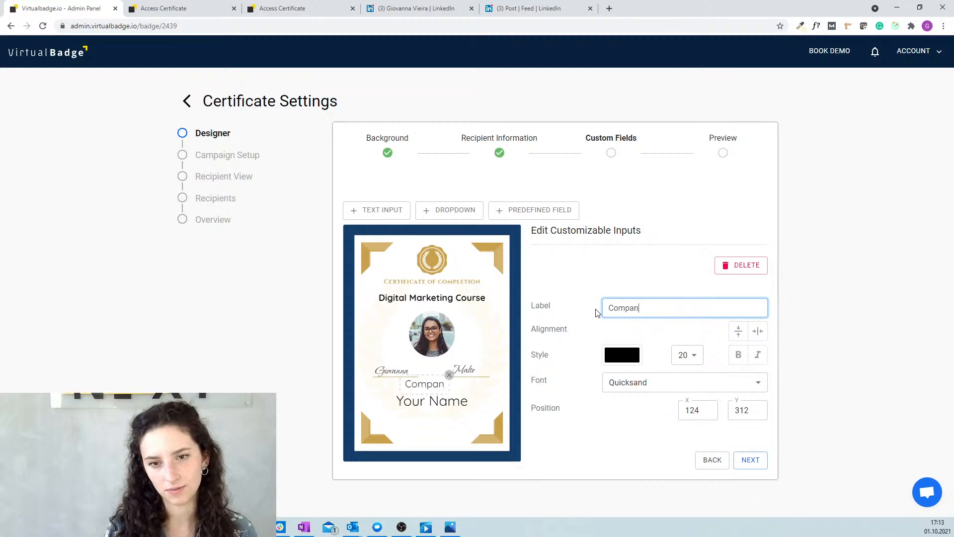
left_click_drag(436, 387, 449, 429)
left_click(758, 330)
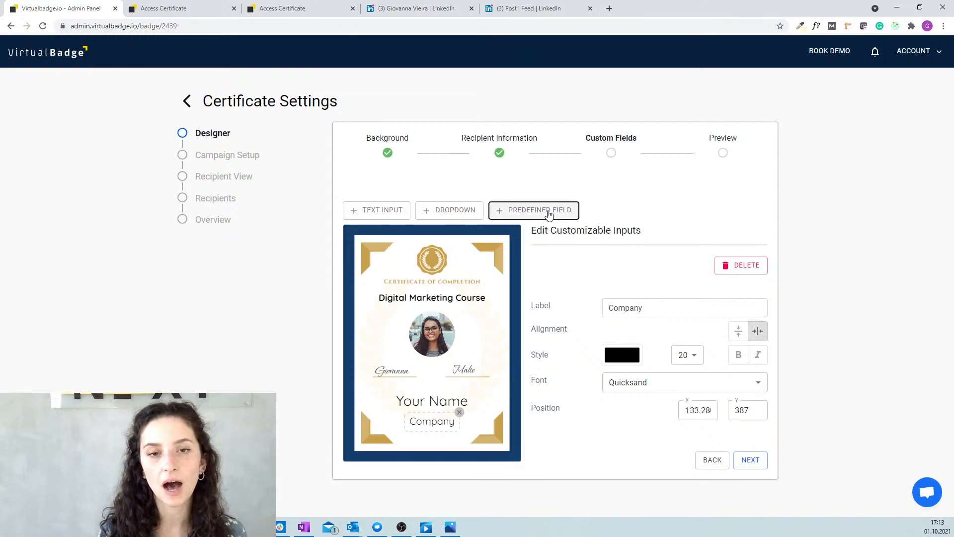
left_click(549, 215)
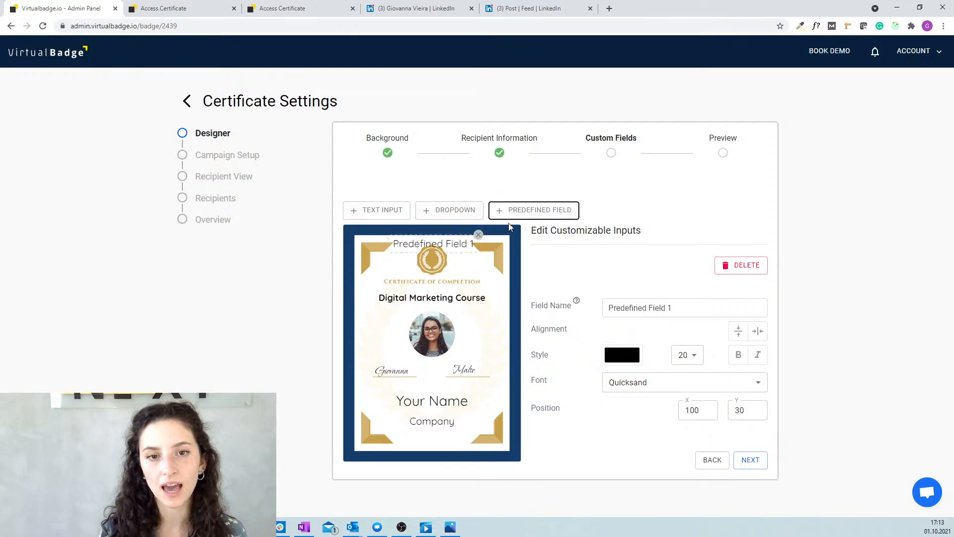
left_click_drag(456, 244, 464, 381)
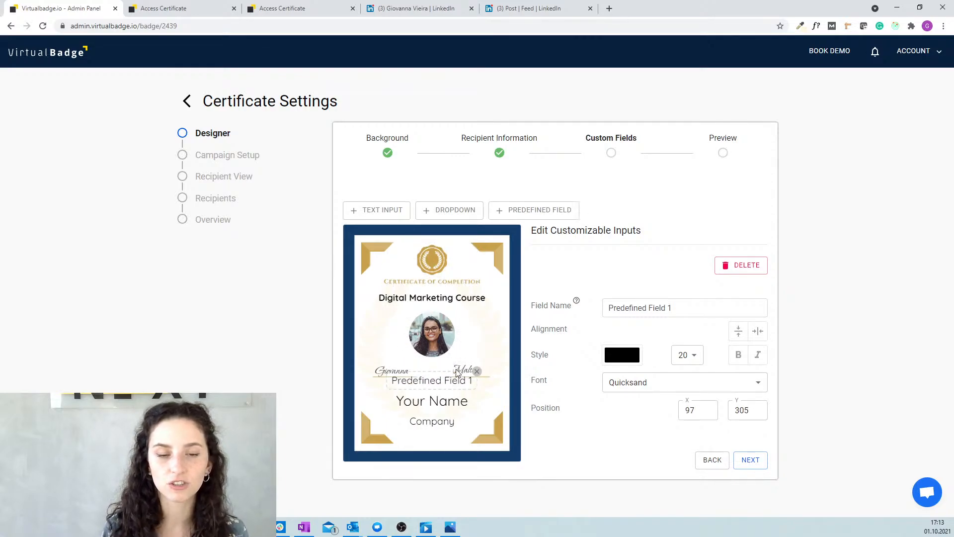
left_click_drag(427, 388, 425, 366)
left_click(474, 353)
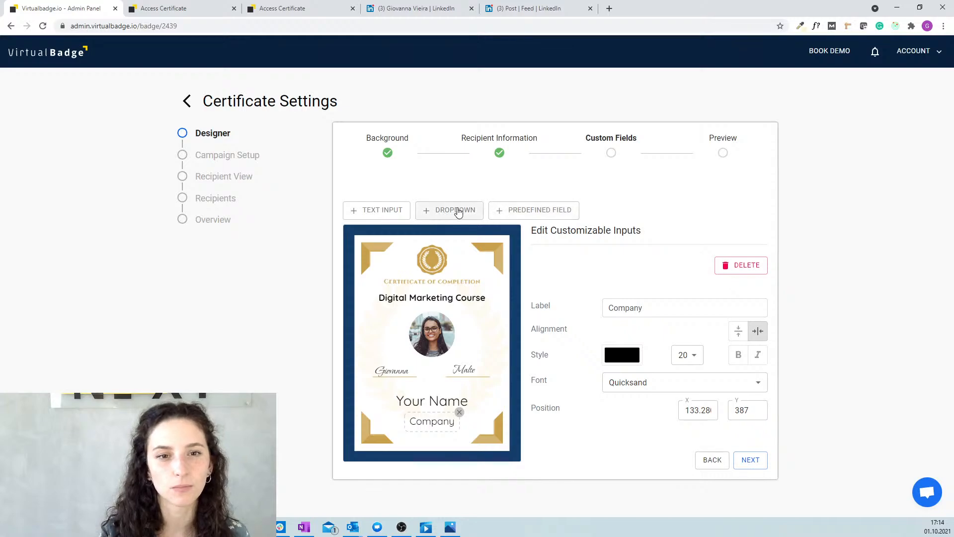
Add a dropdown labelled 'Position' below the Company field.
left_click(457, 213)
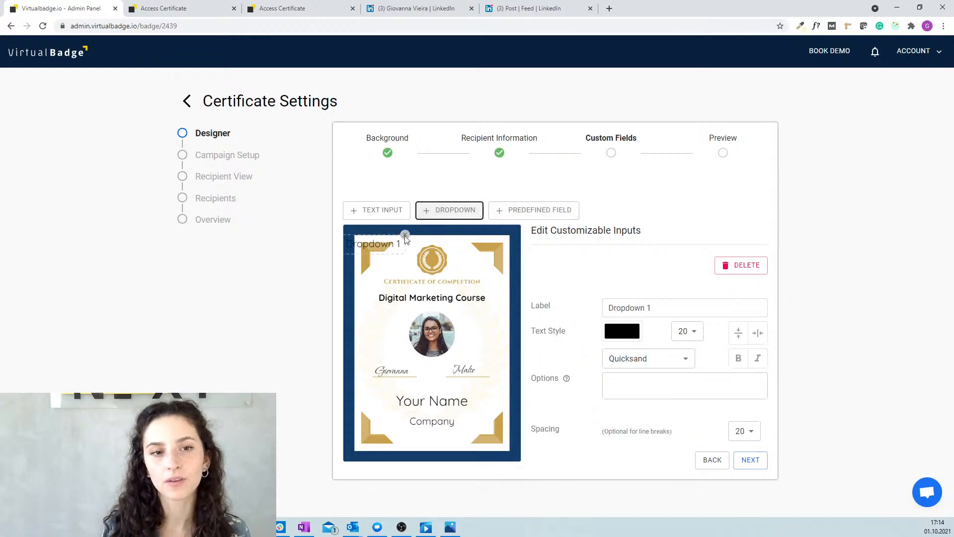
left_click_drag(369, 246, 425, 436)
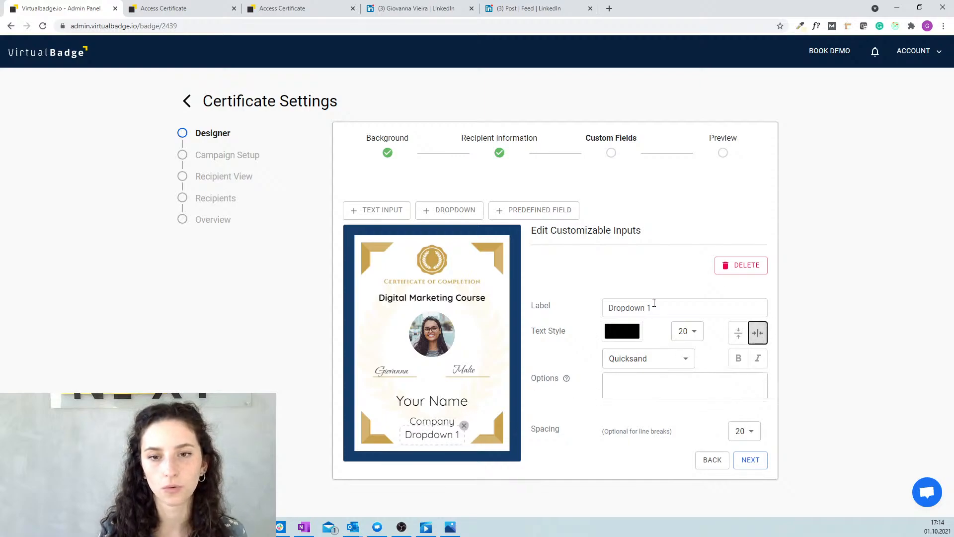
left_click_drag(653, 308, 603, 307)
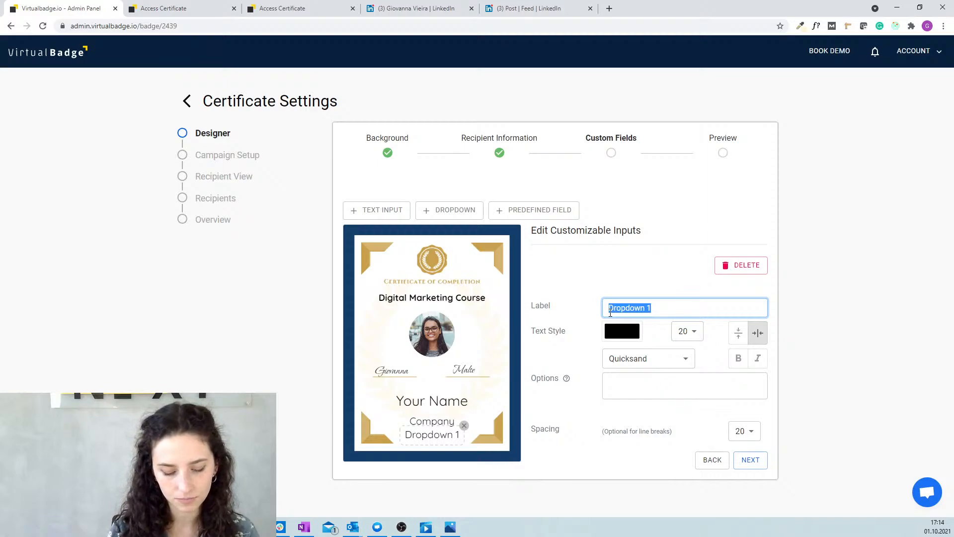
type("Position")
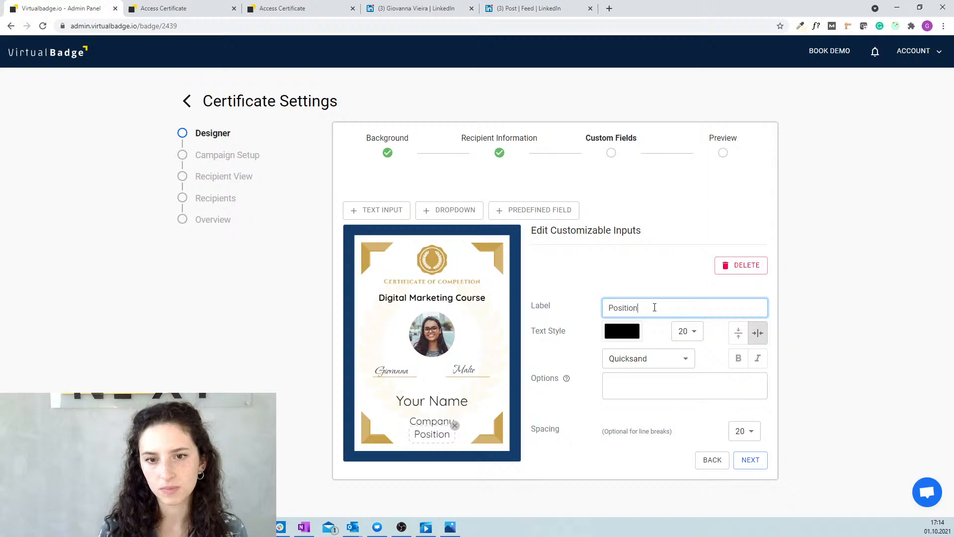
Give the Position dropdown the options Business, Marketing, Sales and Finance.
left_click(641, 383)
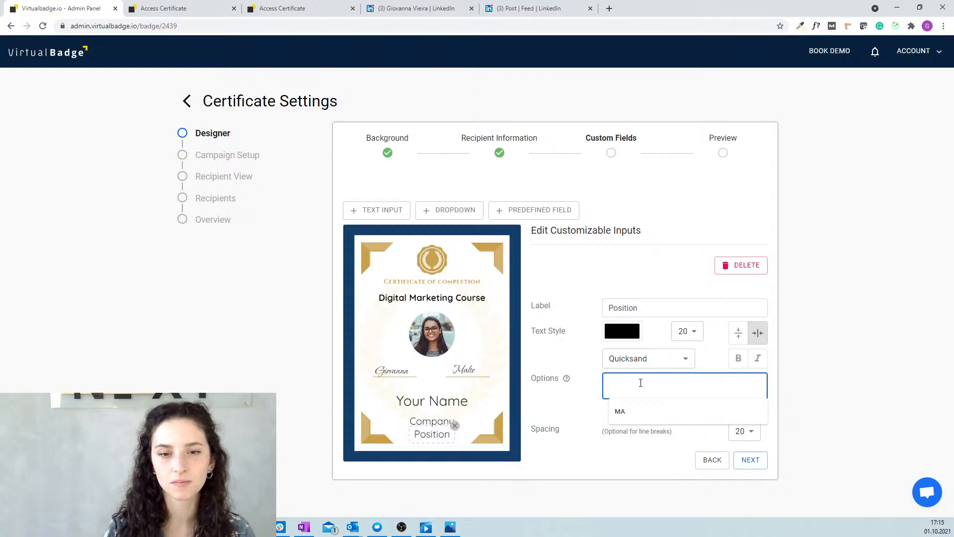
type("Graphi")
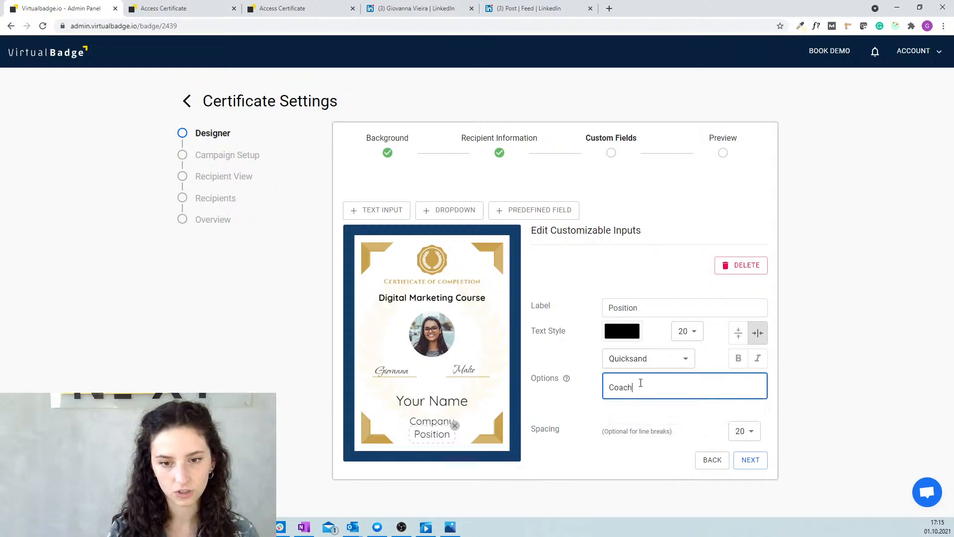
key("BackSpace")
key("BackSpace")
key("BackSpace")
key("BackSpace")
key("BackSpace")
key("BackSpace")
type("Bus")
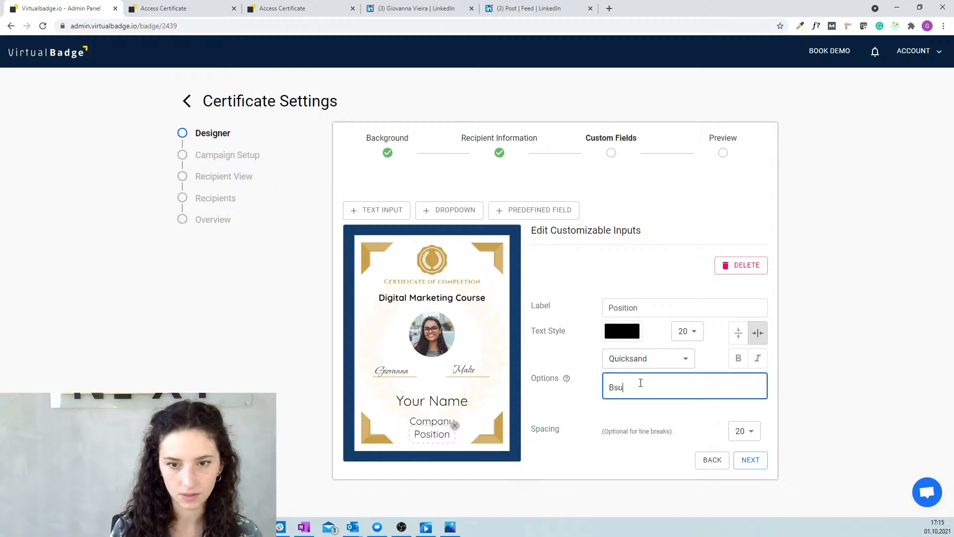
key("BackSpace")
key("BackSpace")
type("usiness")
key("Return")
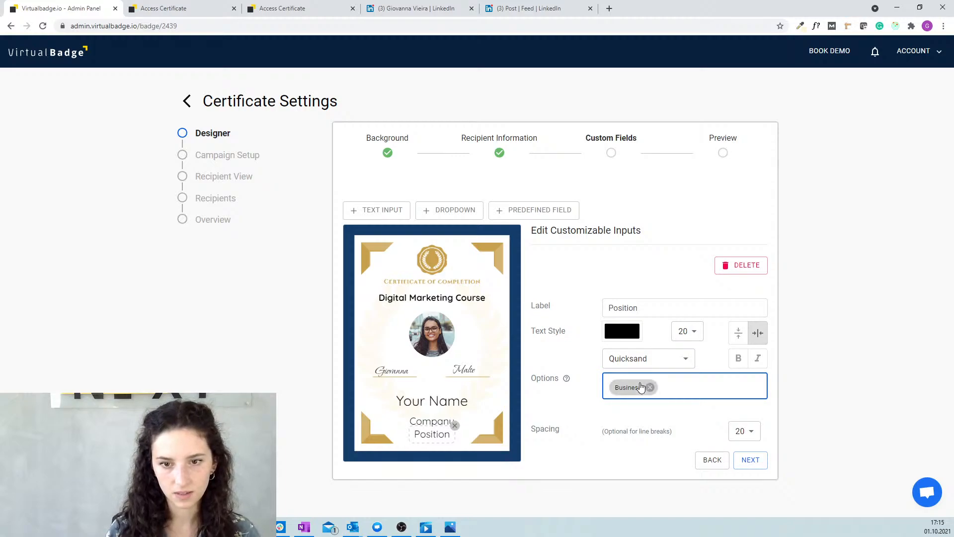
type("Marketing")
key("Return")
type("Sales")
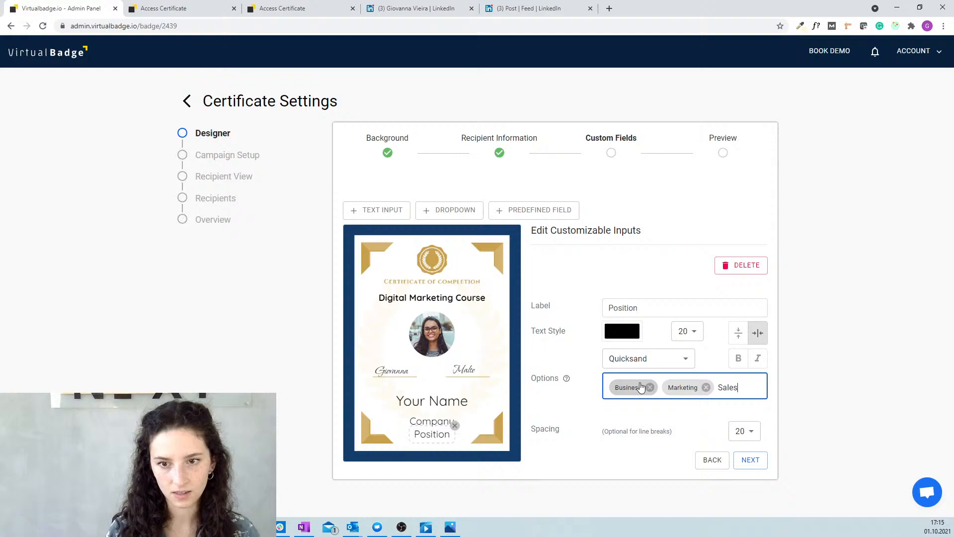
key("Return")
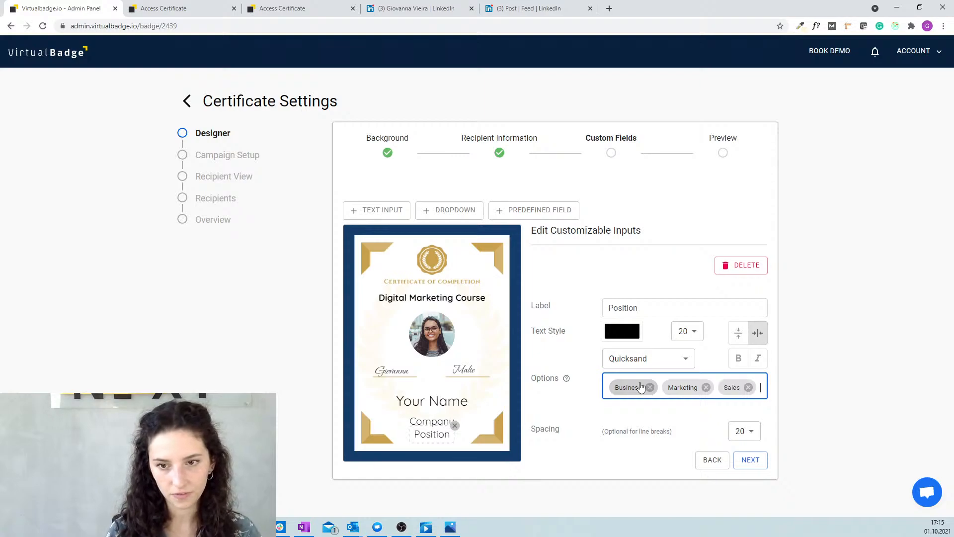
type("Finance")
key("Return")
left_click(690, 407)
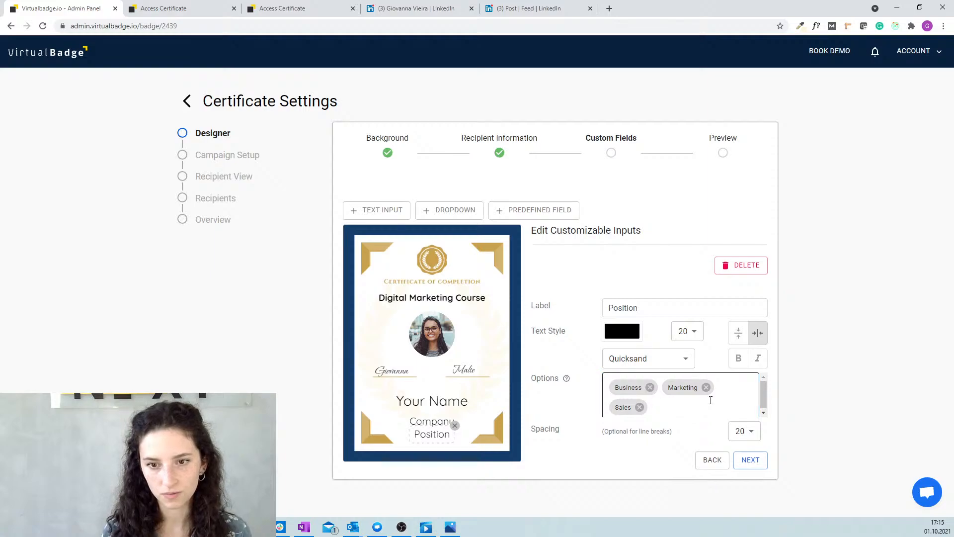
left_click(662, 407)
type("Finance")
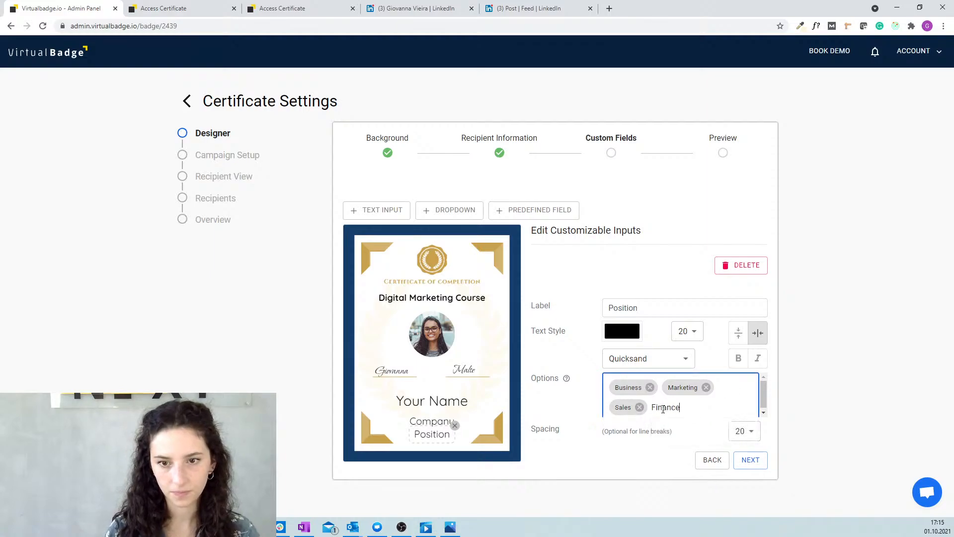
key("Return")
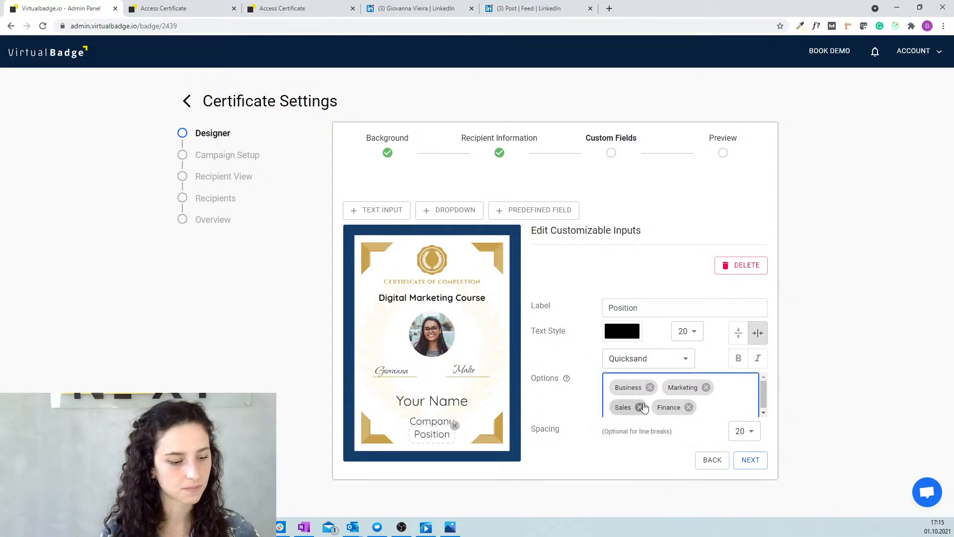
In the Preview step, try Sales, Marketing and Business as the Position.
left_click(751, 463)
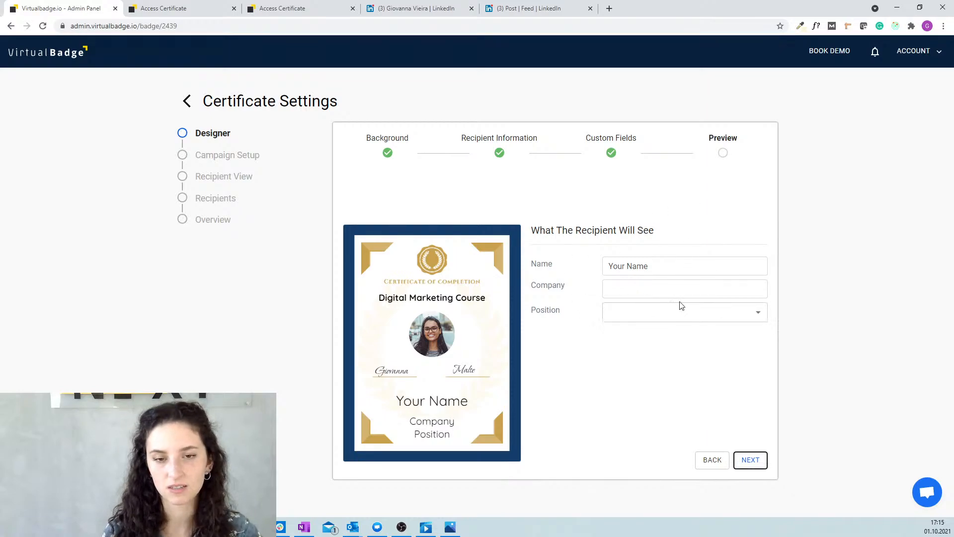
left_click(655, 316)
left_click(653, 358)
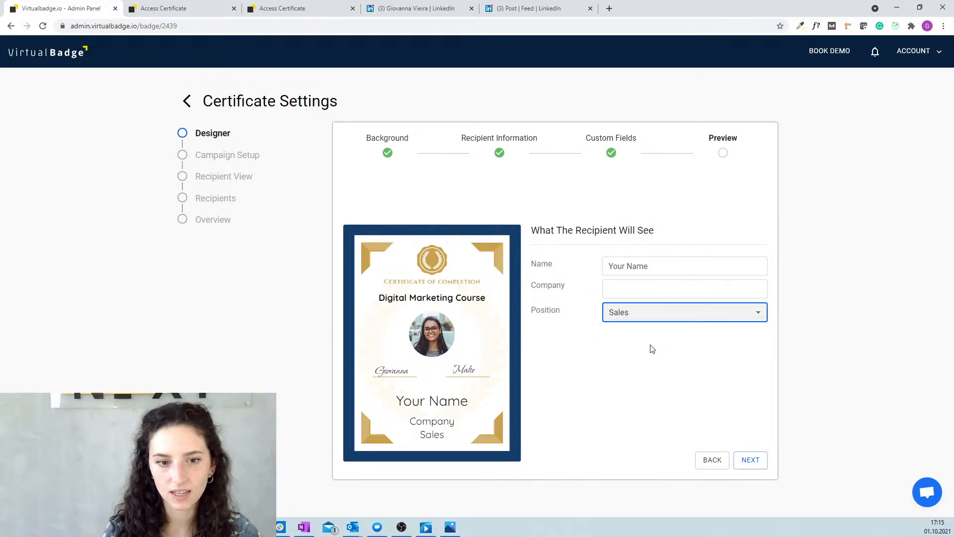
left_click(649, 313)
left_click(641, 346)
left_click(652, 317)
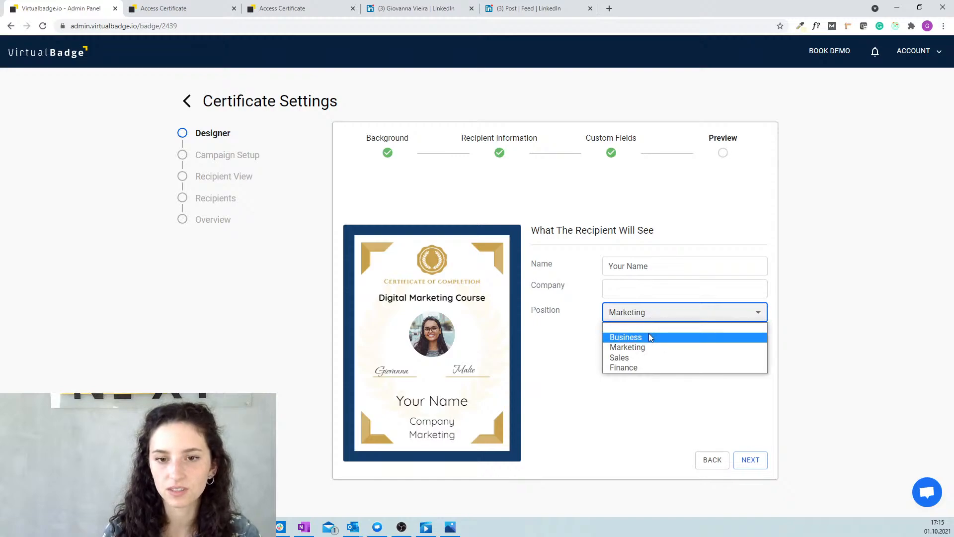
left_click(649, 334)
left_click(648, 322)
left_click(643, 315)
Test and clear a 'Virtualbadge.io' company name, empty the Position, then continue to campaign setup.
left_click(640, 294)
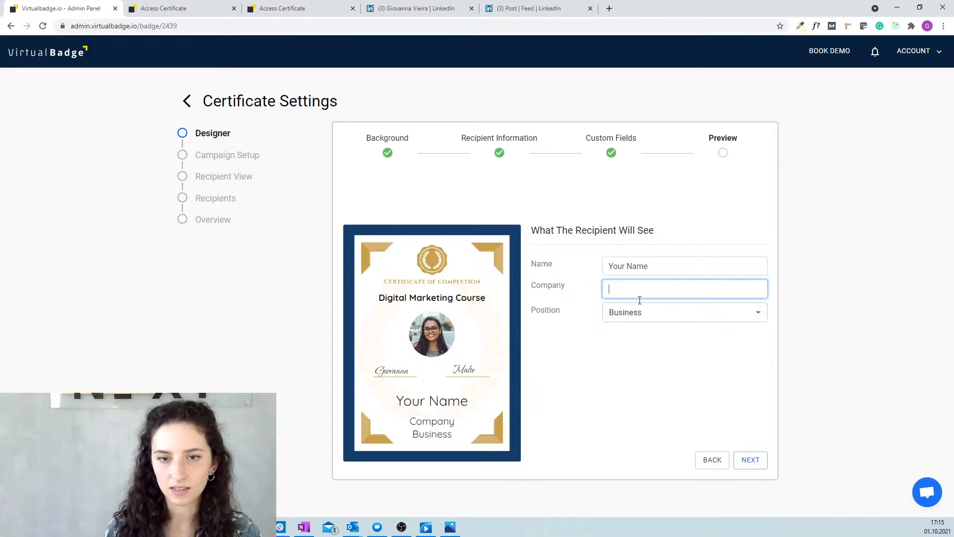
type("Virtualbadge.io")
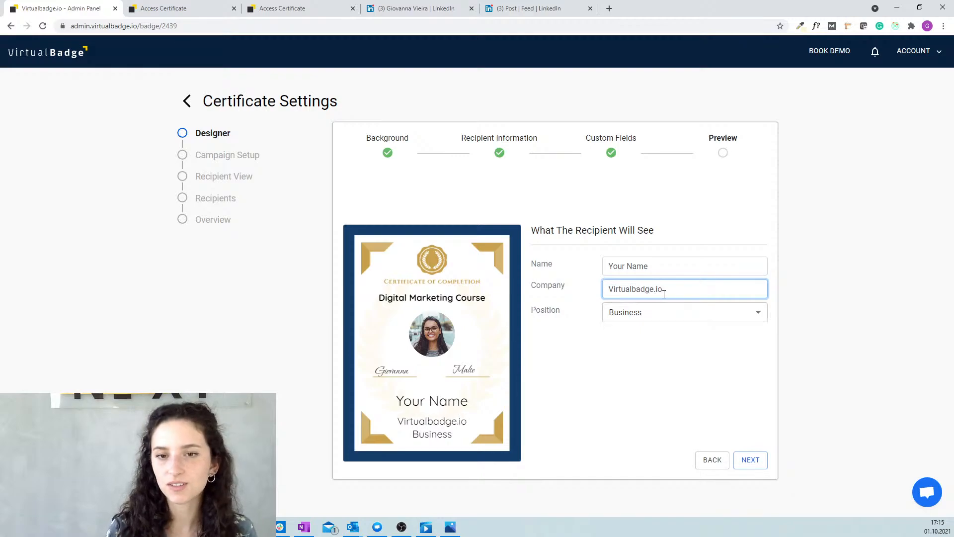
left_click_drag(663, 290, 567, 300)
key("BackSpace")
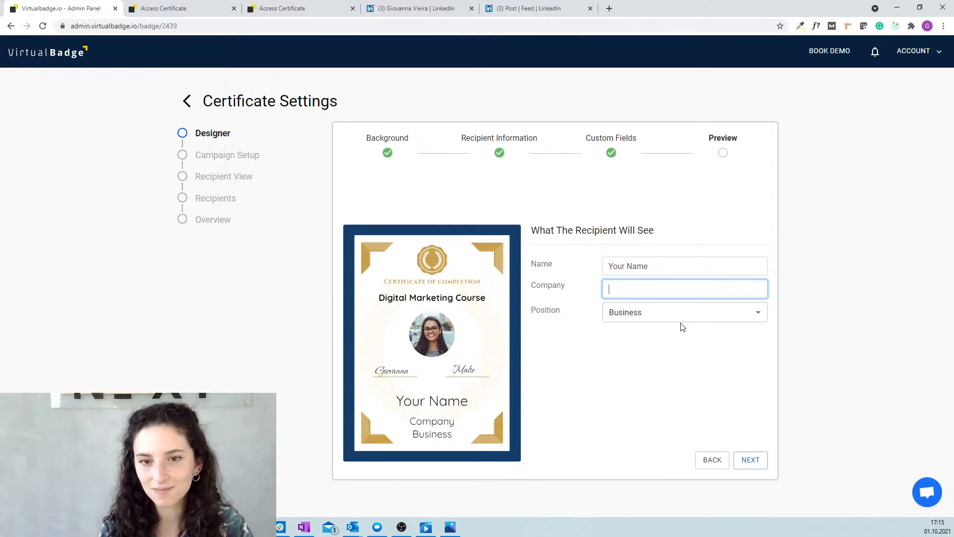
left_click(651, 318)
left_click(650, 327)
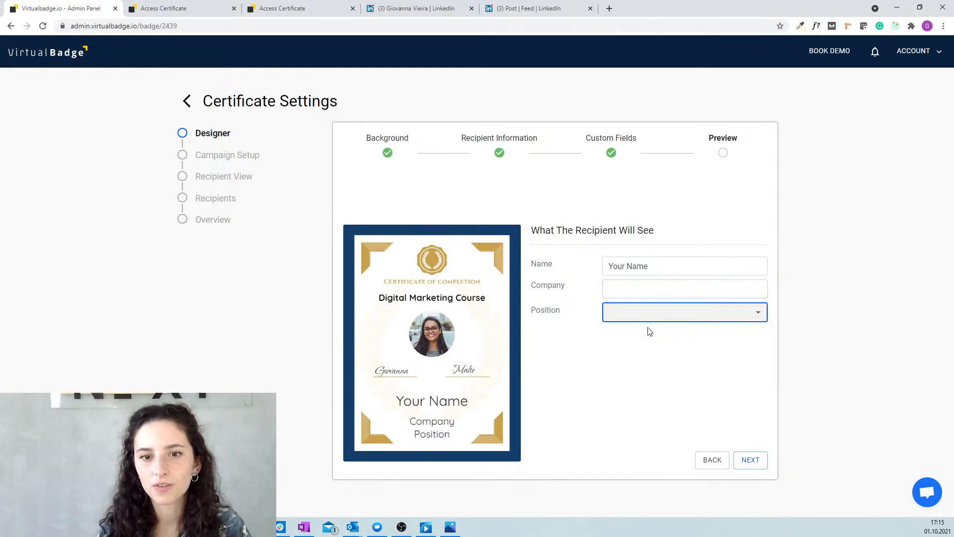
left_click(750, 460)
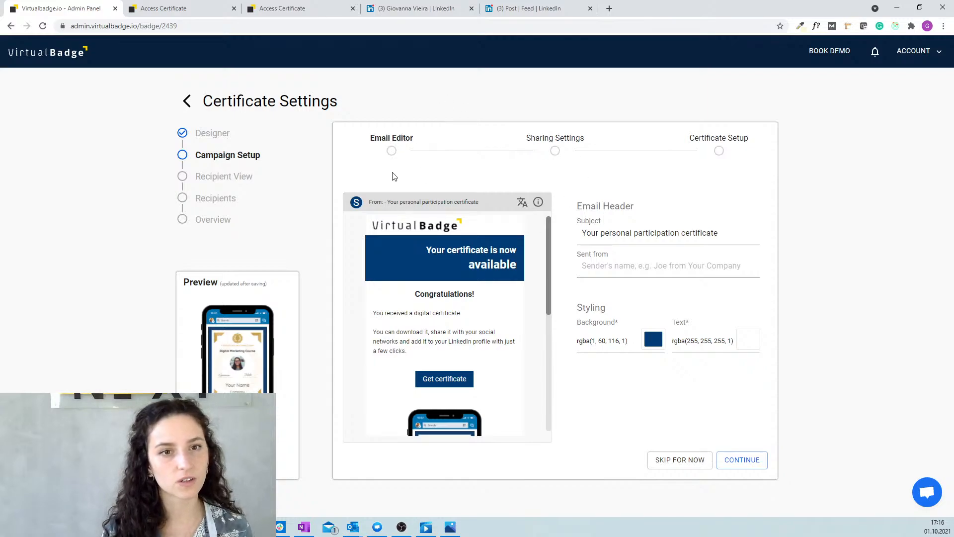
Change the email header background to light blue rgba(92,165,240,1).
scroll(452, 335, "down", 5)
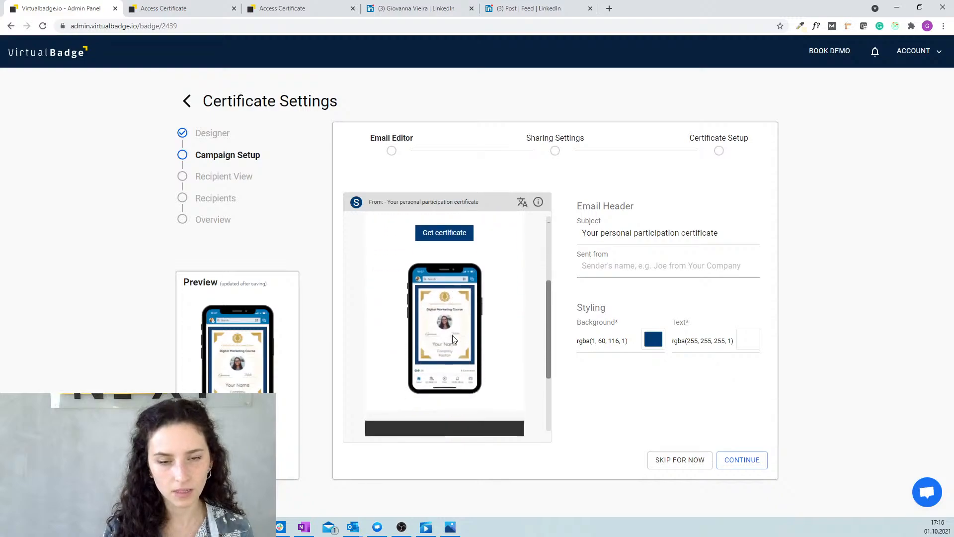
scroll(455, 336, "up", 4)
scroll(455, 343, "up", 2)
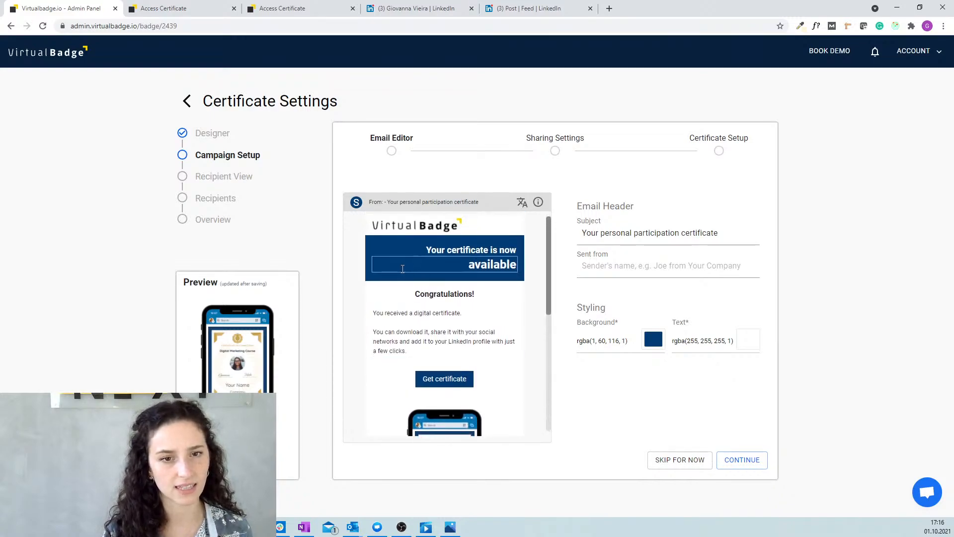
left_click(645, 338)
left_click_drag(580, 234, 594, 206)
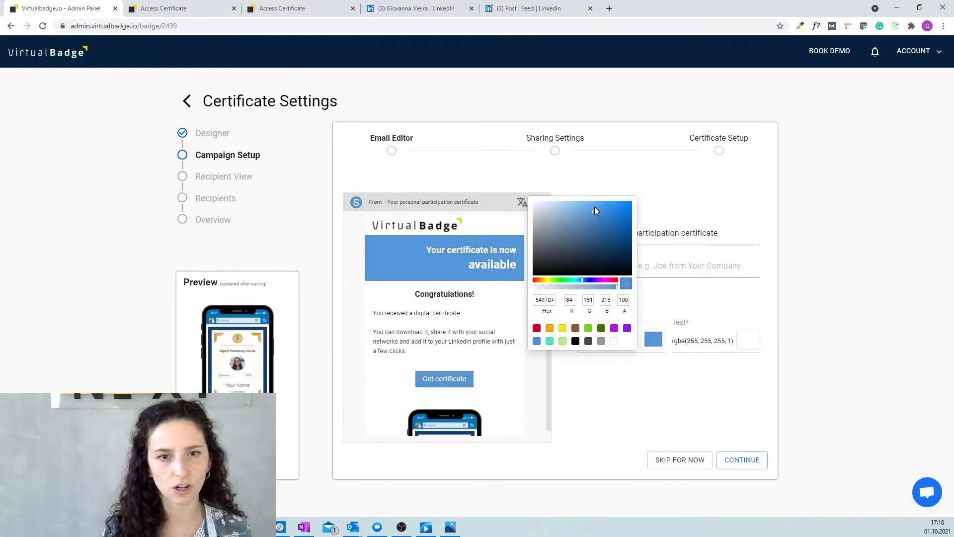
left_click(421, 232)
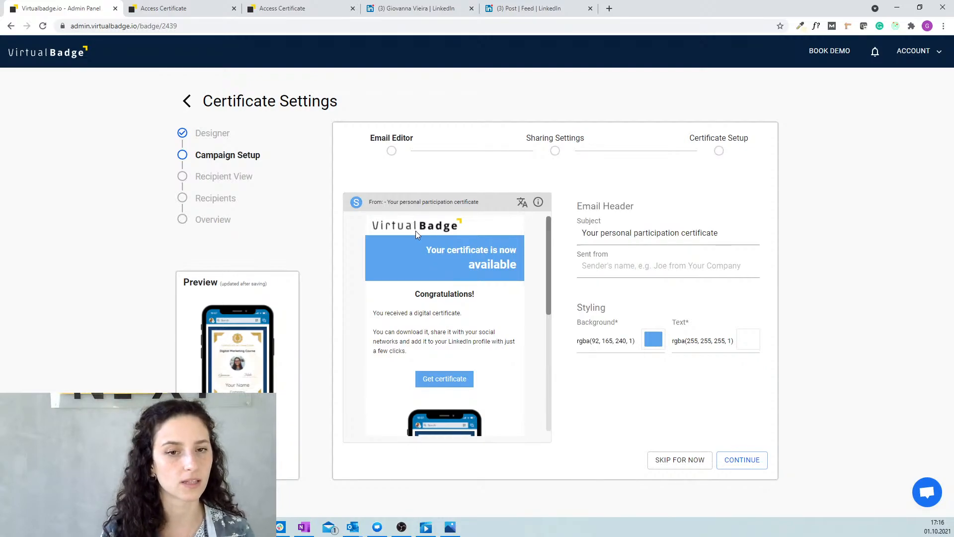
Enter the sender's name from Virtualbadge.io in Sent from and save the email.
scroll(419, 230, "down", 2)
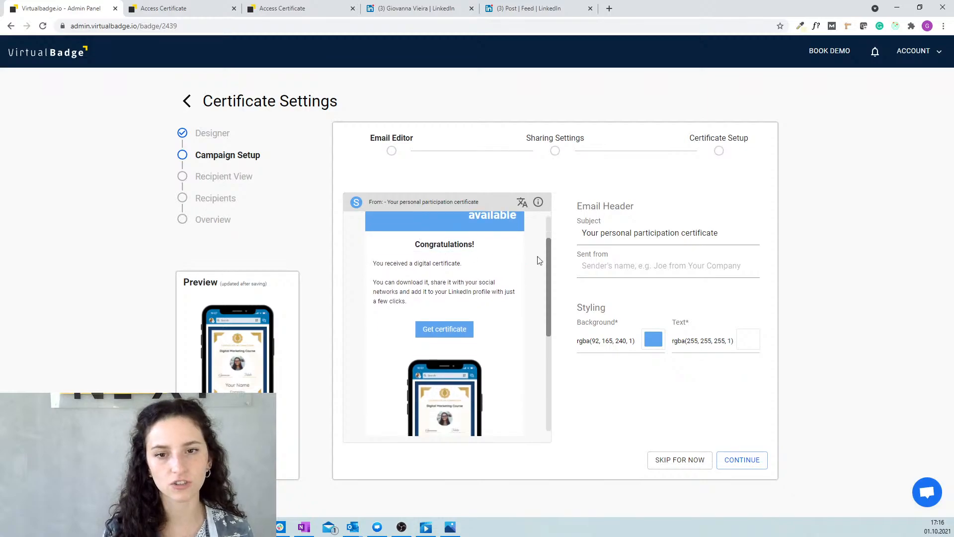
left_click_drag(421, 301, 375, 260)
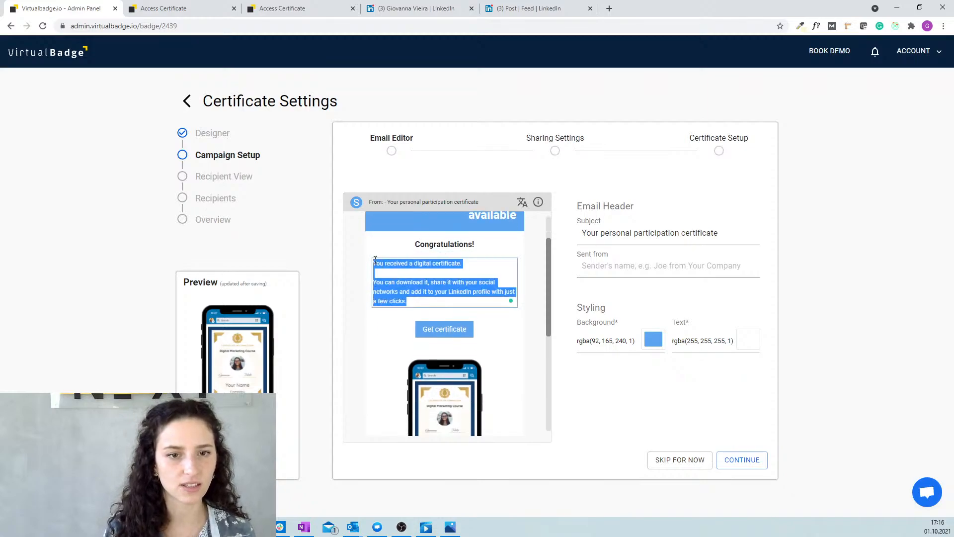
left_click(446, 292)
scroll(446, 291, "down", 8)
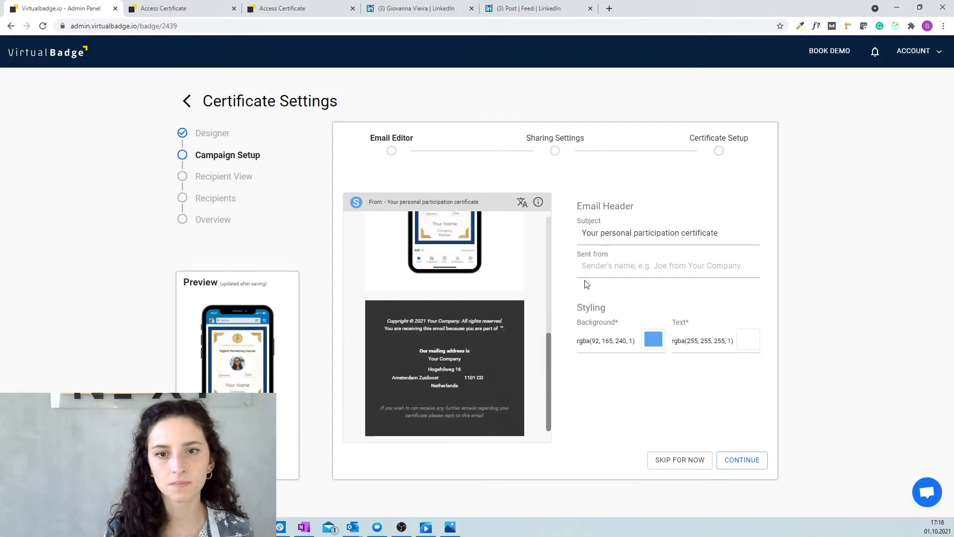
left_click(633, 259)
type("Giova")
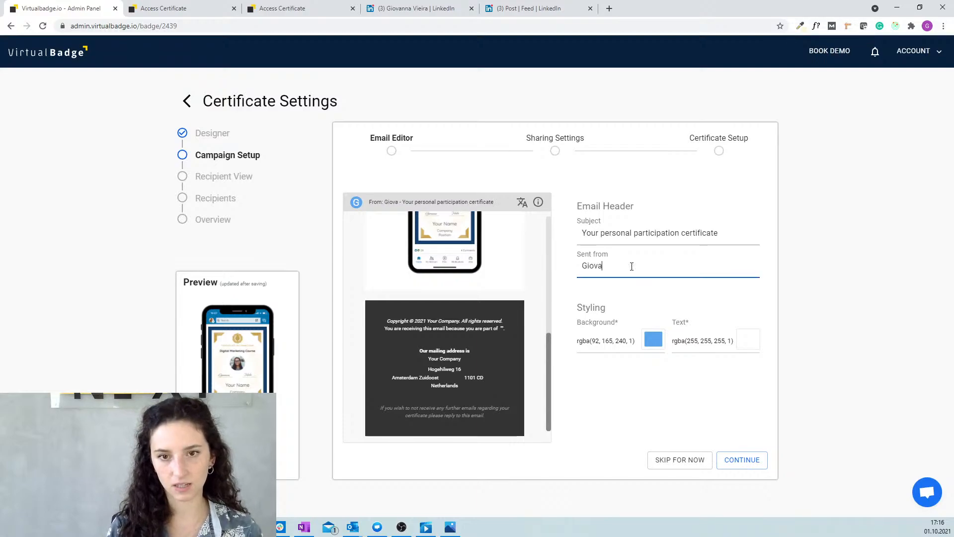
type("nna from Virtu")
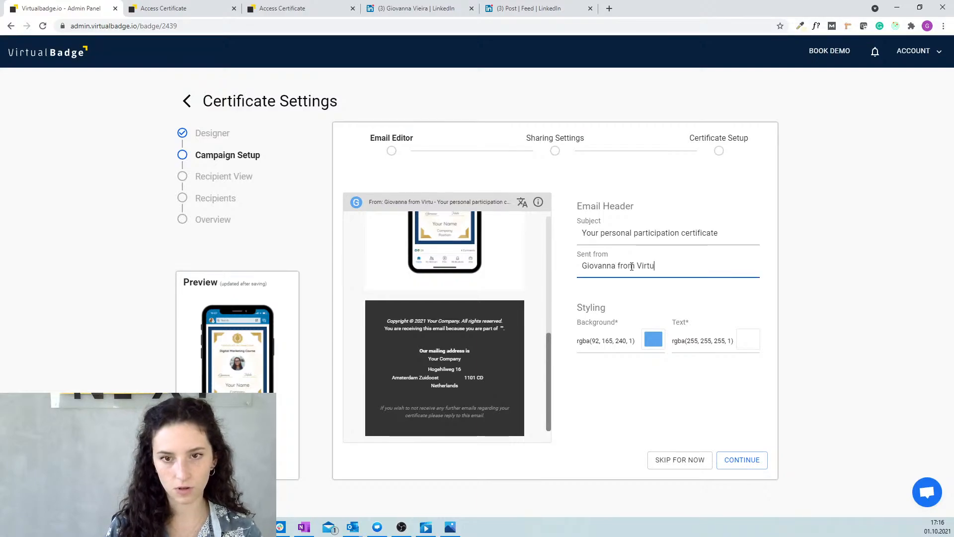
type("albadge.io")
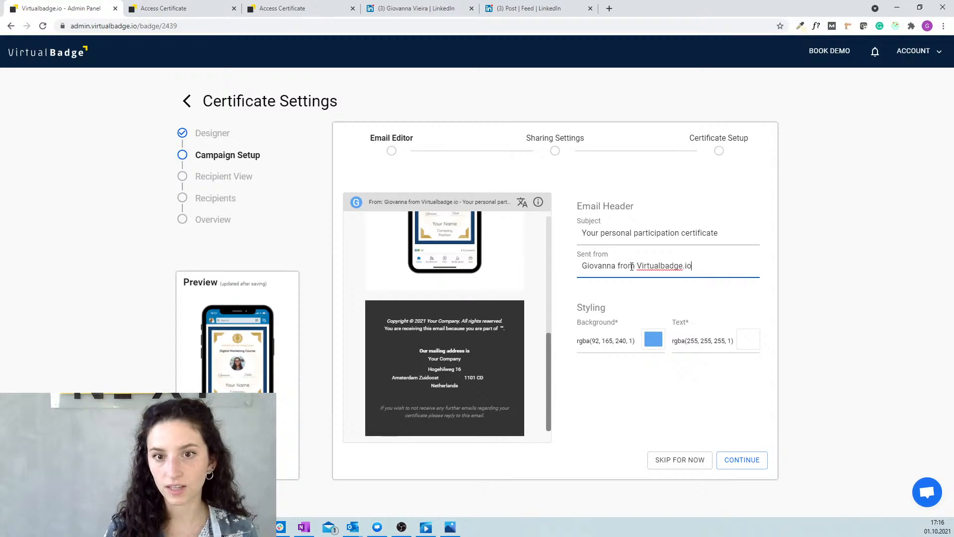
left_click(662, 401)
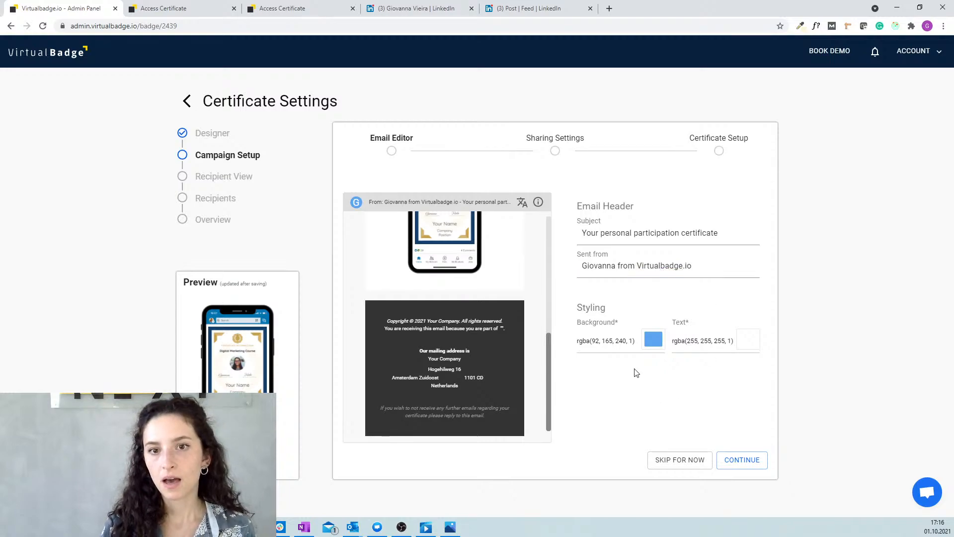
left_click(741, 463)
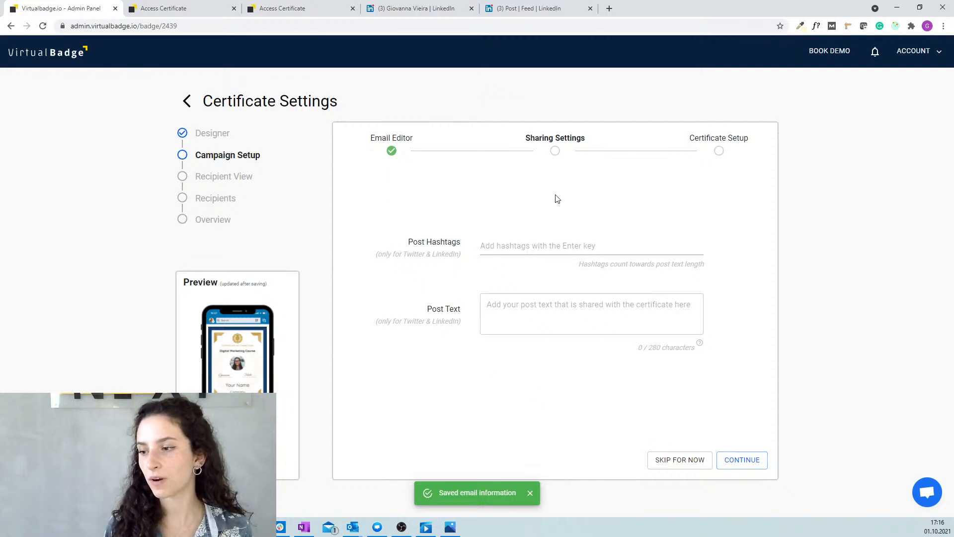
Add the hashtags bestcourseever and Virtualbadgeio to the sharing post.
left_click(547, 248)
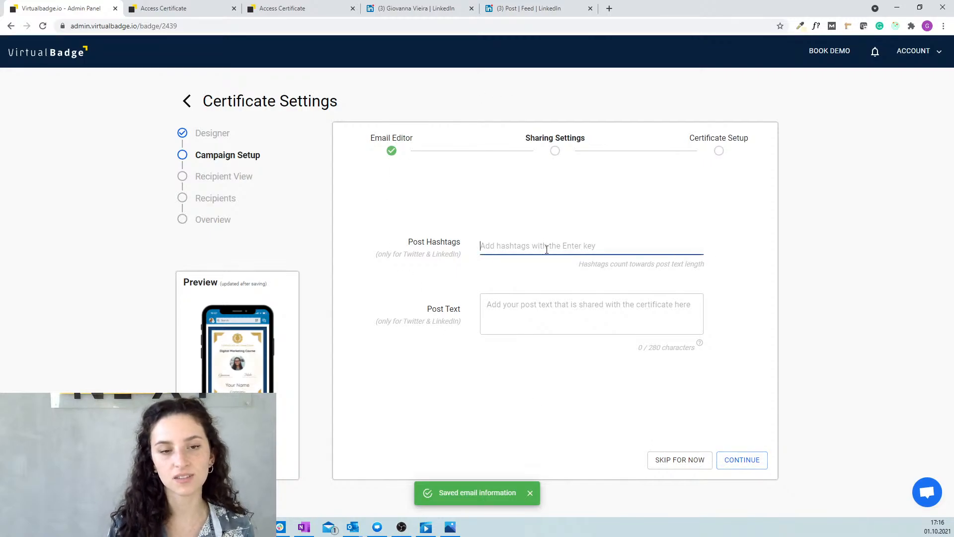
type("bestevet")
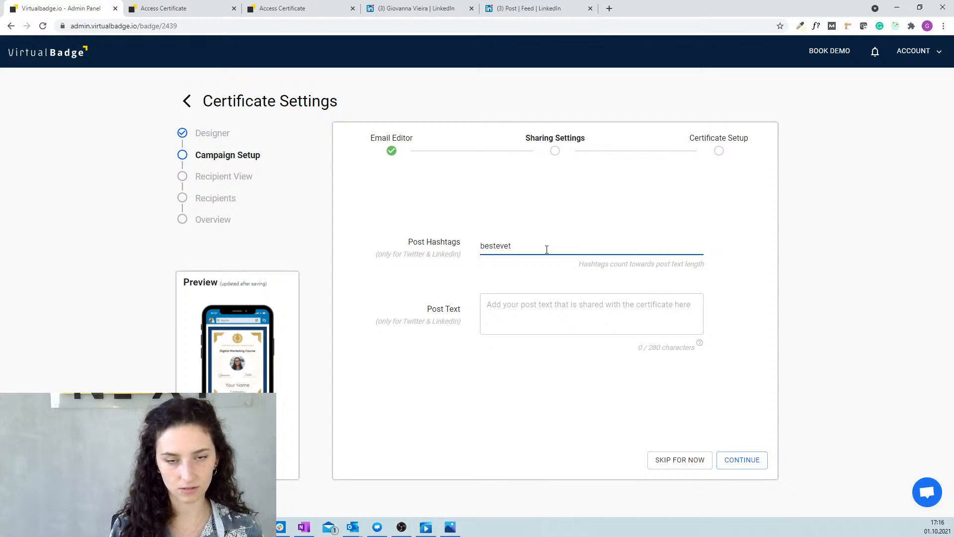
key("BackSpace")
key("BackSpace")
type("courseever")
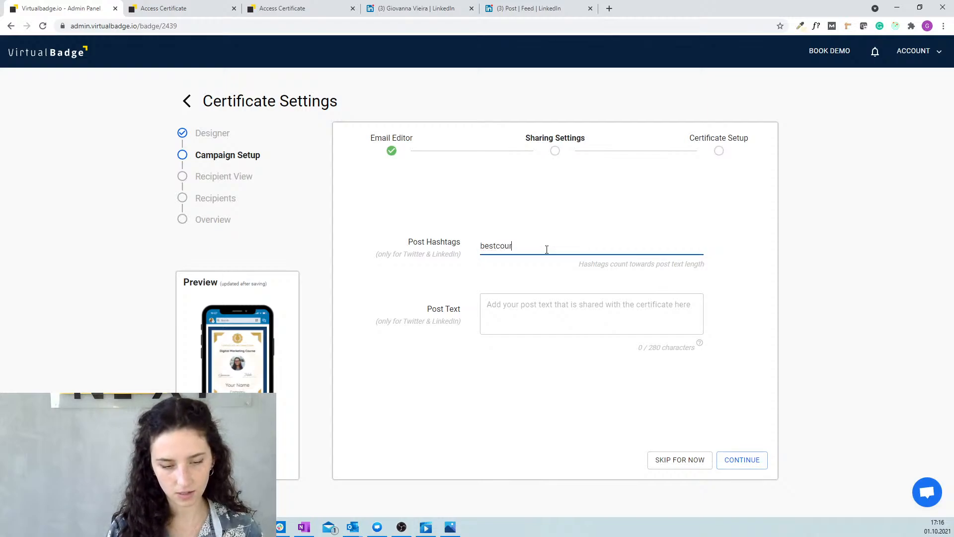
key("Return")
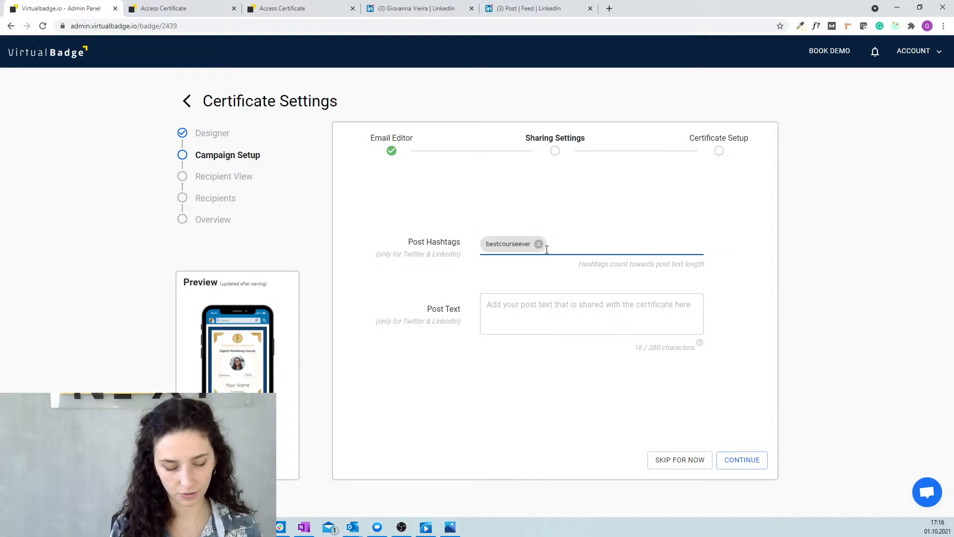
type("Virtualbadge")
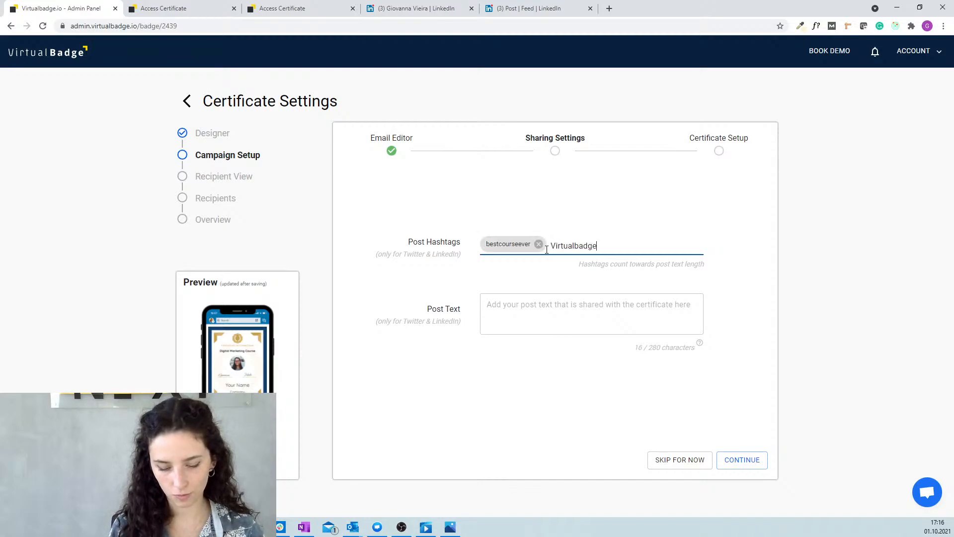
type("io")
key("Return")
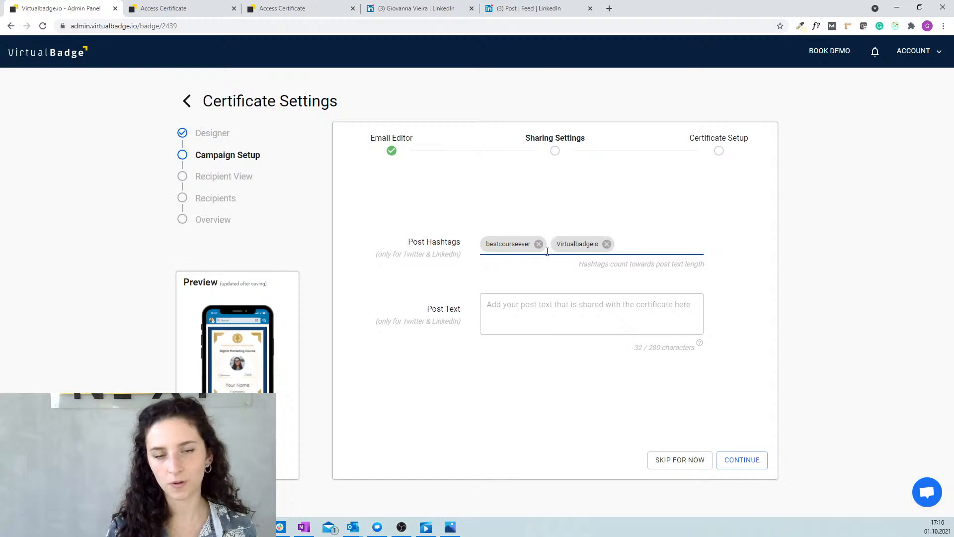
Write the post 'I have successfully completed this course and I can totally recommend it.' and save.
left_click(531, 313)
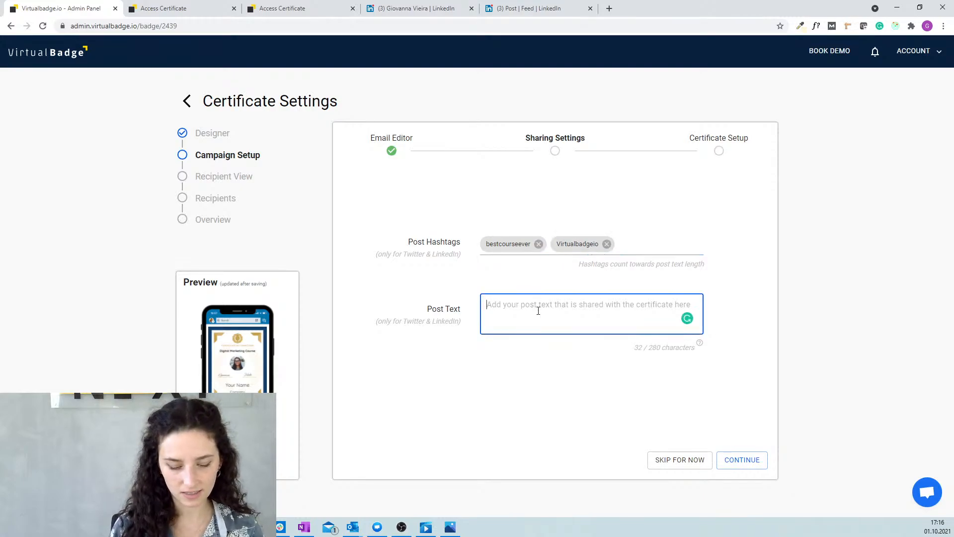
type("I")
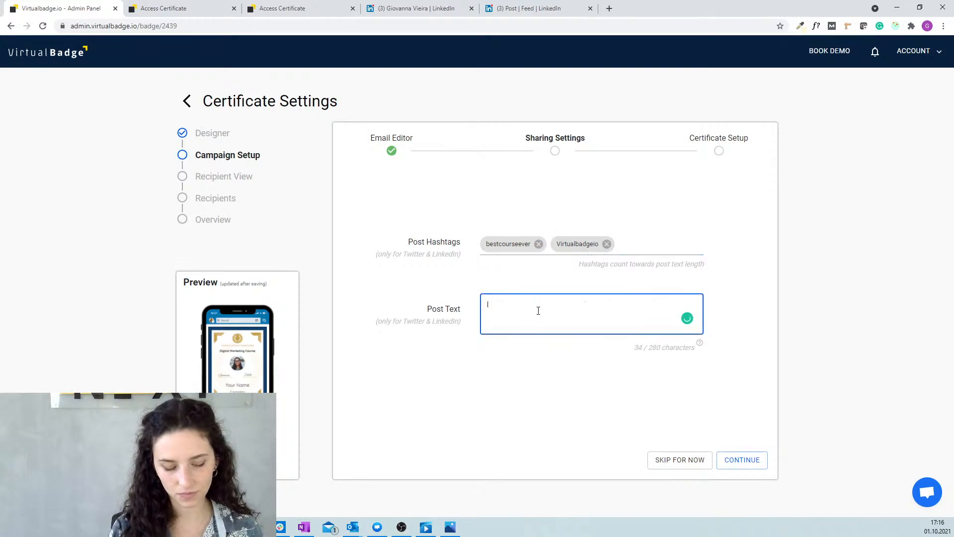
type(" have ")
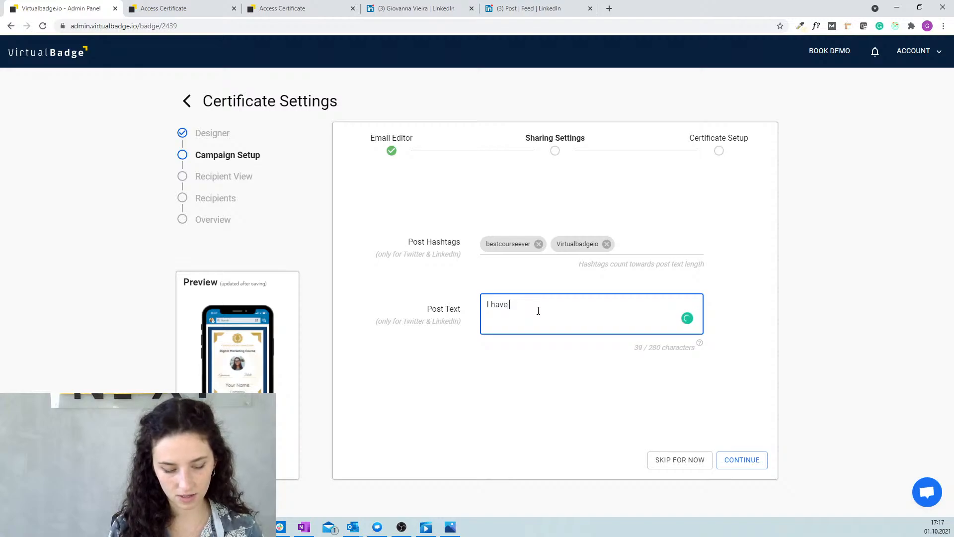
type("successfu")
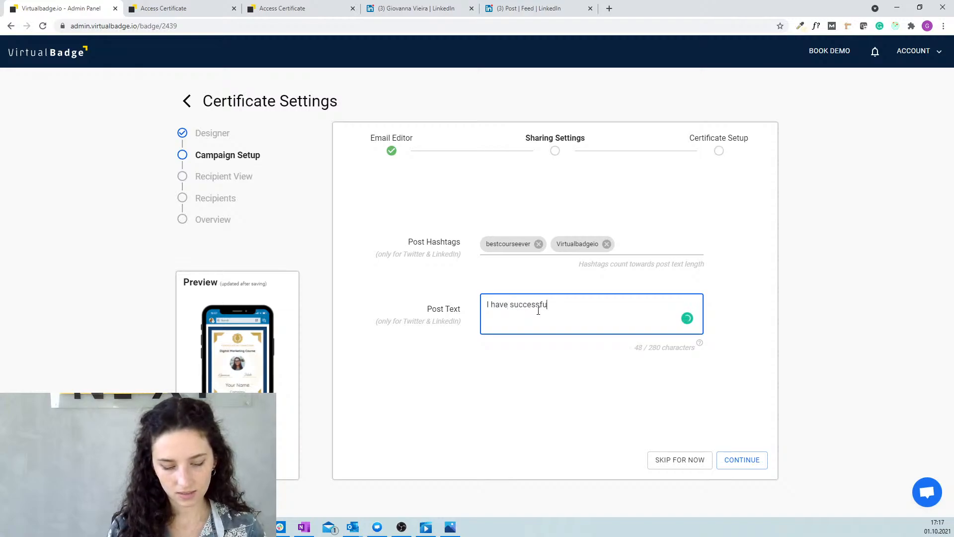
type("ly y")
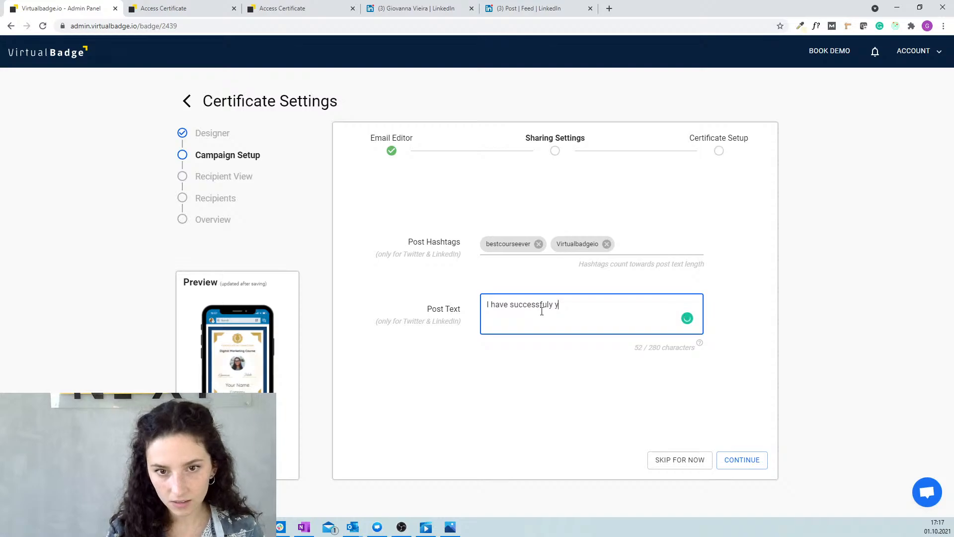
key("BackSpace")
type("com")
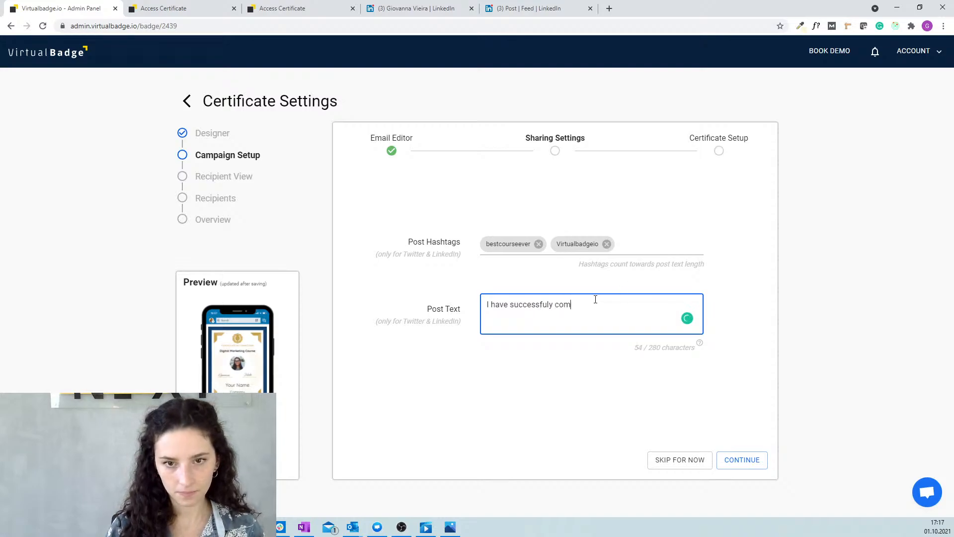
type("pleted this ")
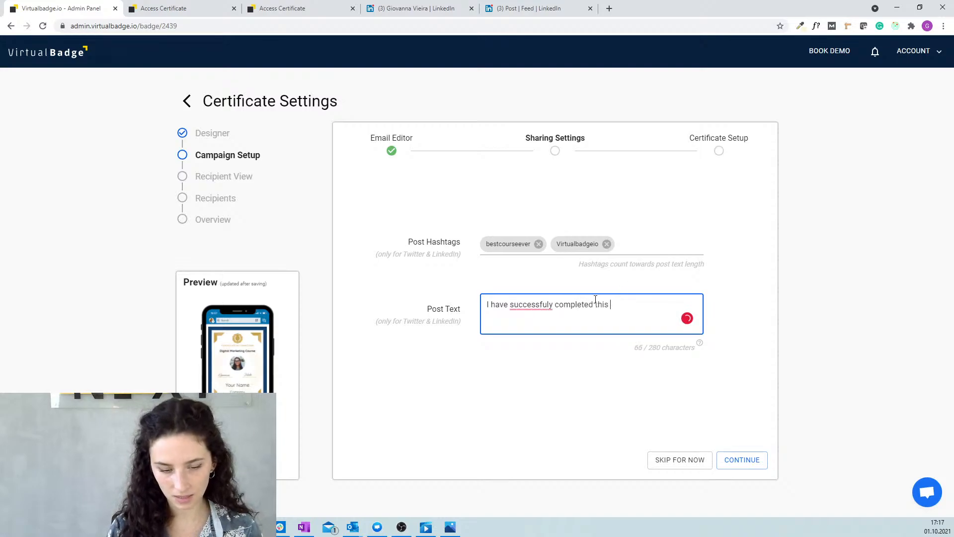
type("course and I li")
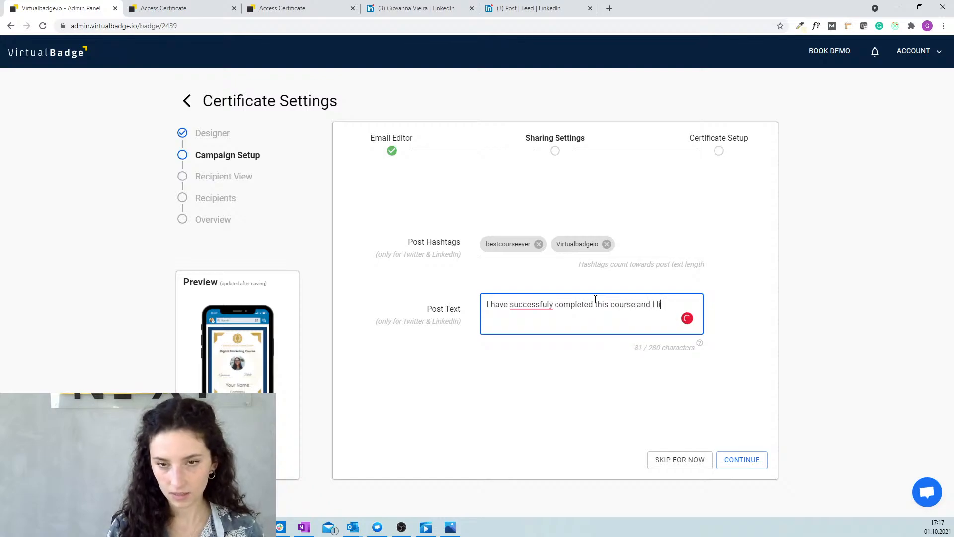
key("BackSpace")
key("BackSpace")
type("can totally ")
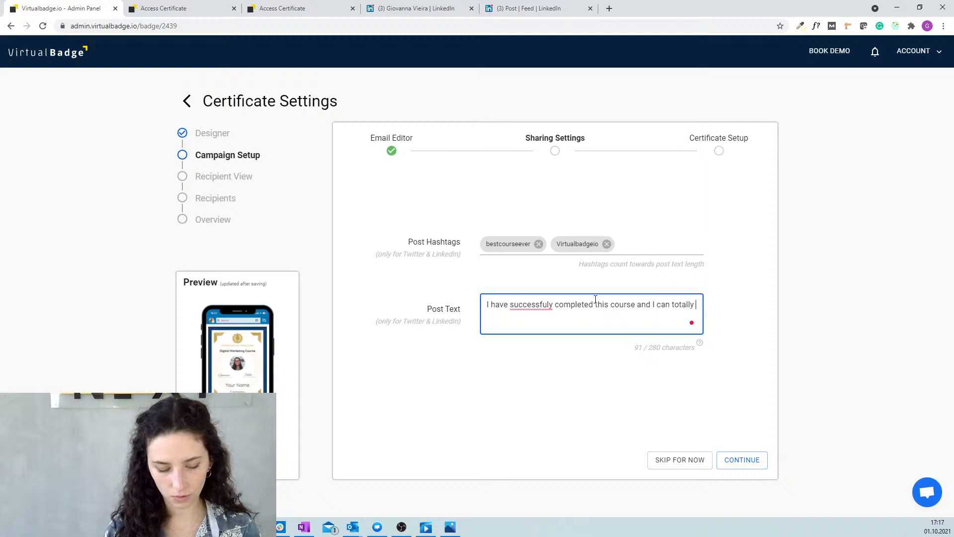
type("recommend ")
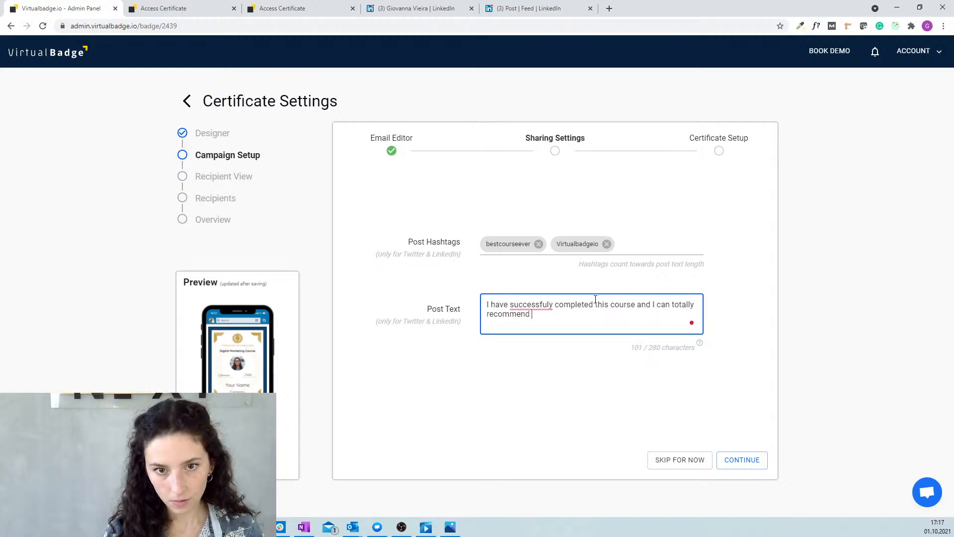
type("it.")
right_click(530, 306)
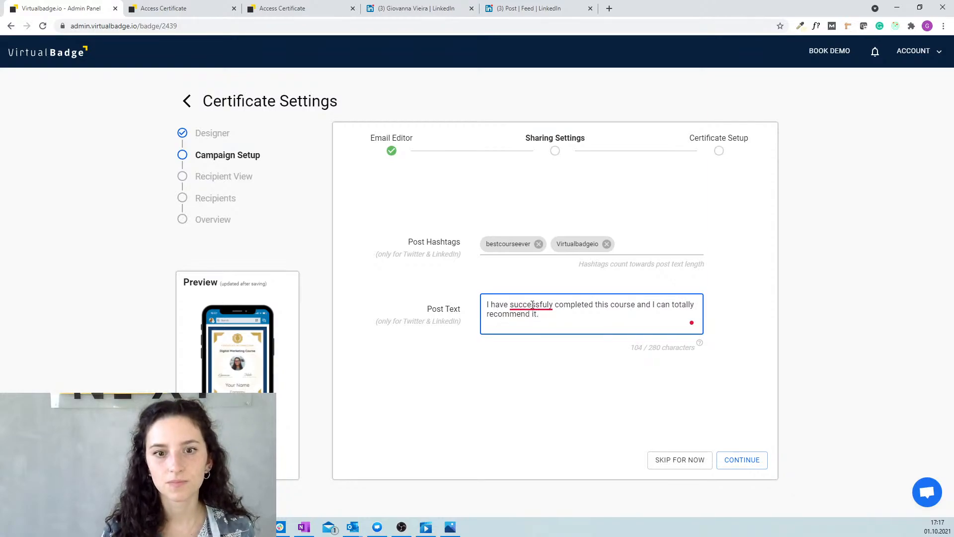
left_click(543, 325)
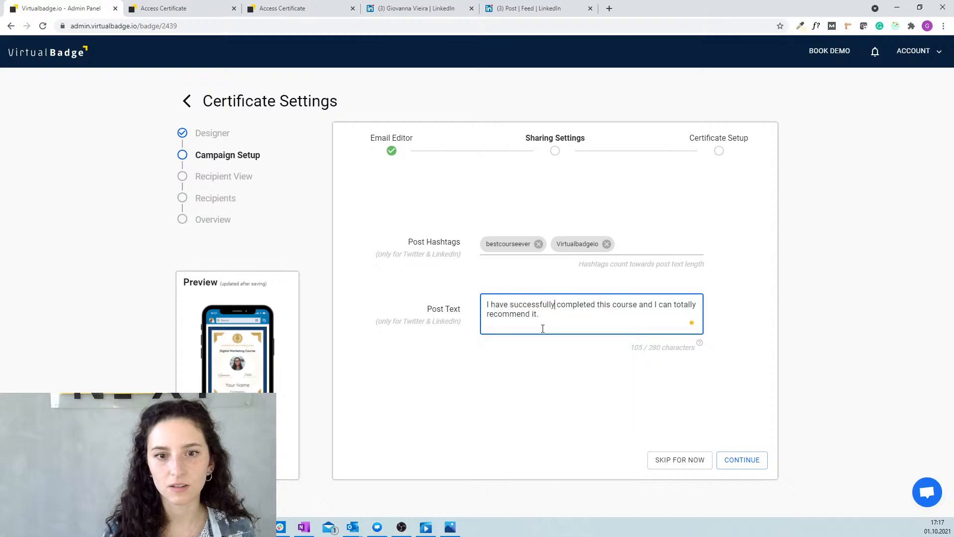
left_click(738, 460)
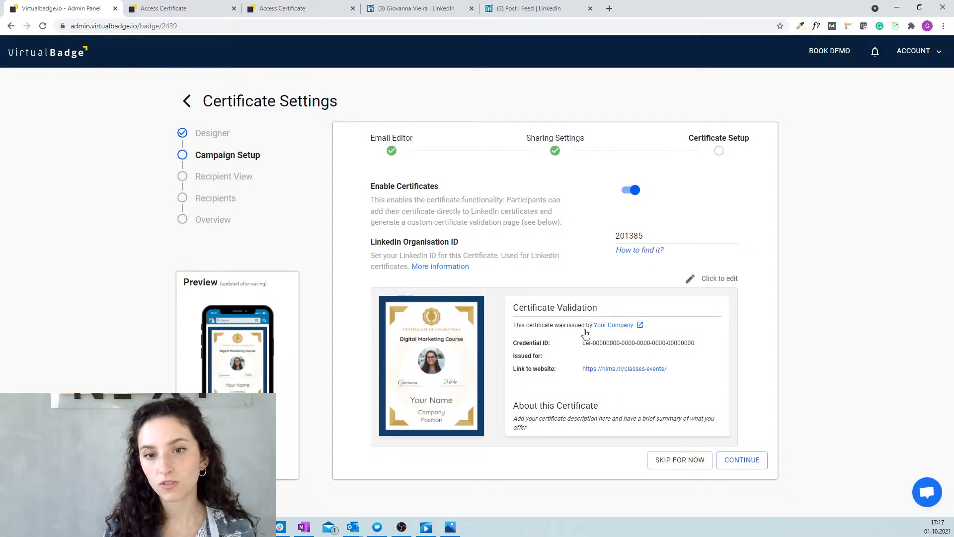
Set the validation website to google.com, describe it as a Digital Marketing course certificate, and save.
left_click(558, 339)
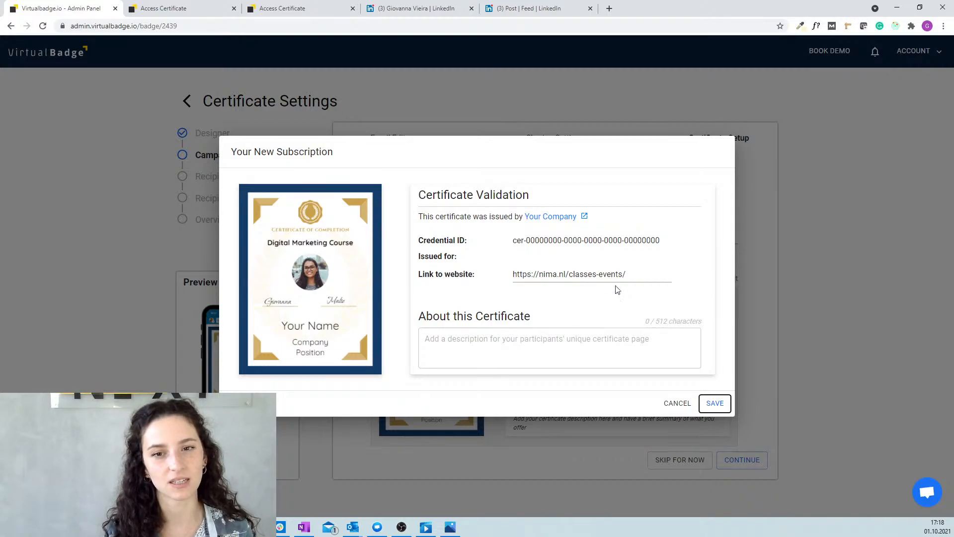
left_click_drag(617, 287, 428, 298)
key("BackSpace")
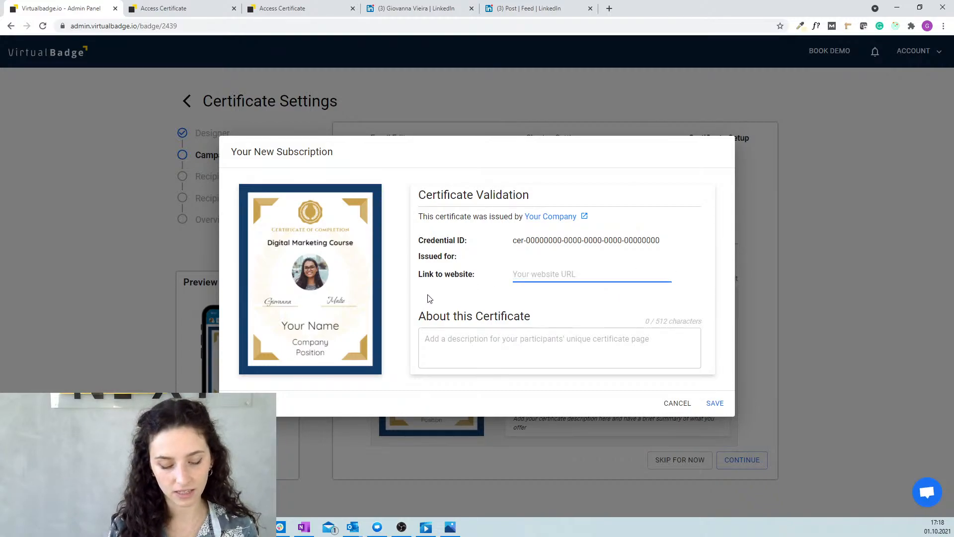
type("google.")
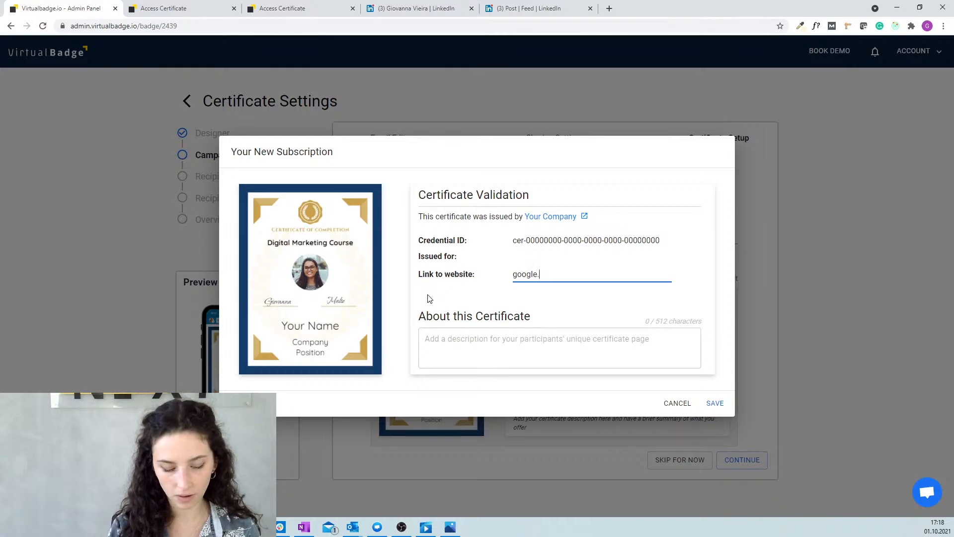
type("com")
left_click(489, 341)
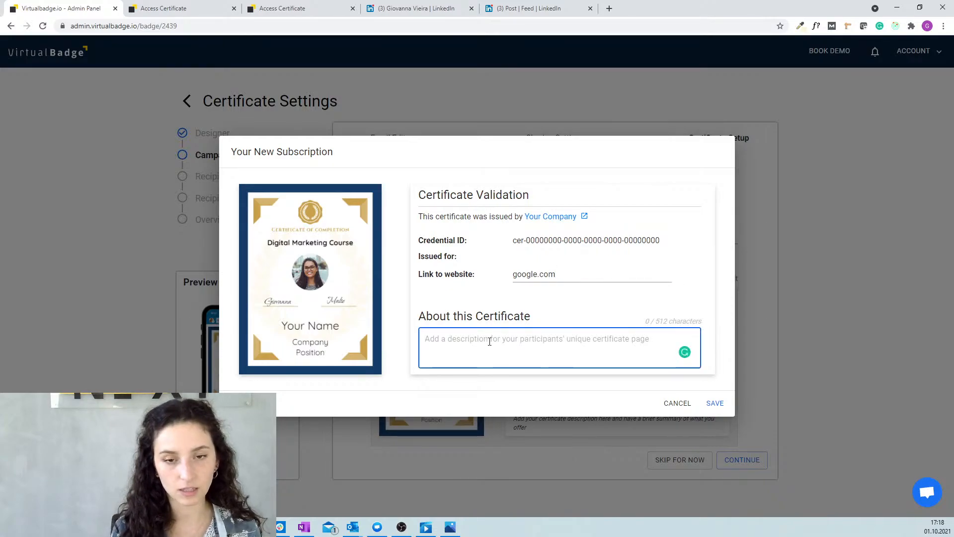
type("Th")
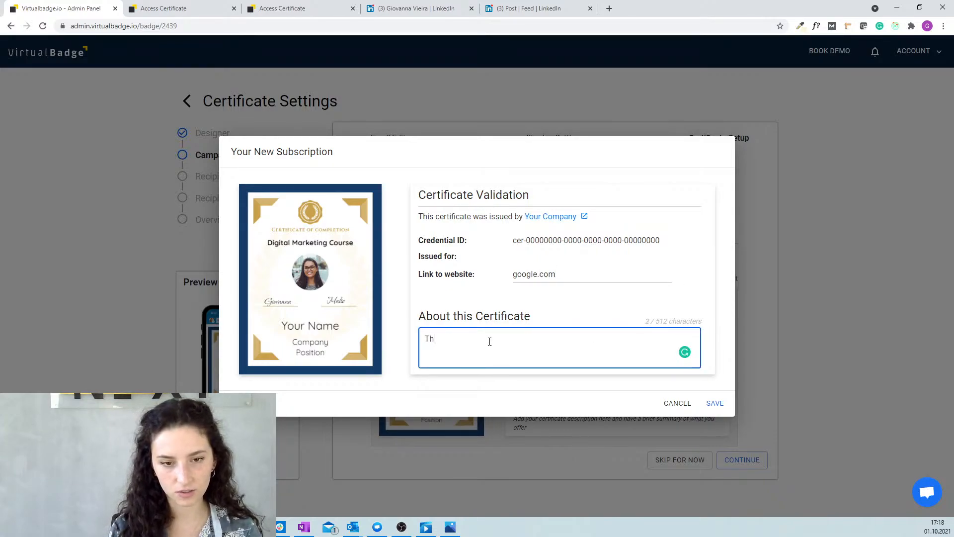
type("is is a certificate ")
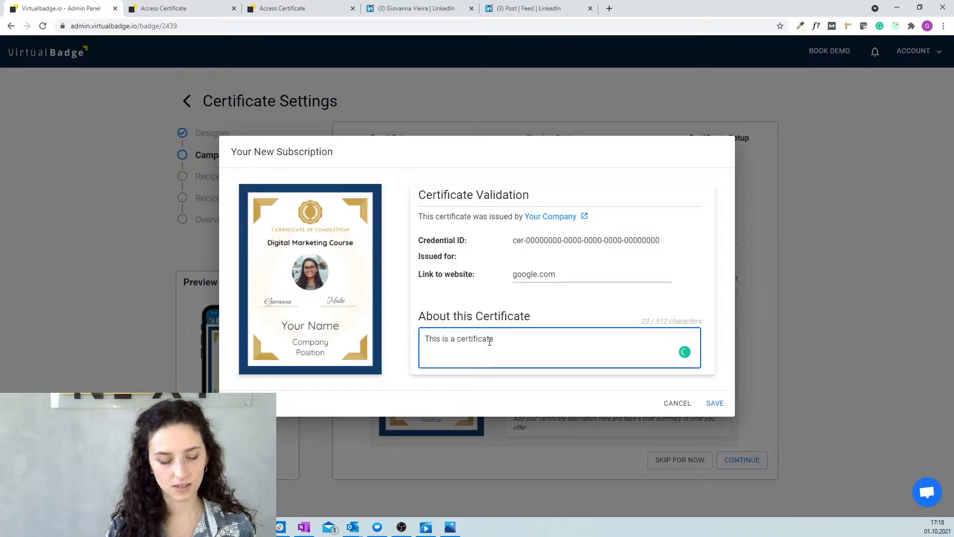
type("for a Digital Marketing")
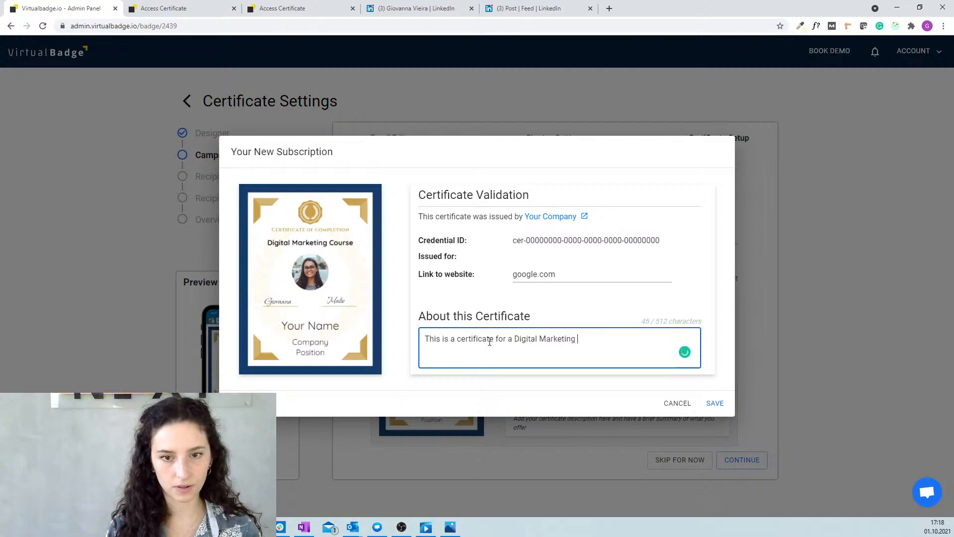
type("....")
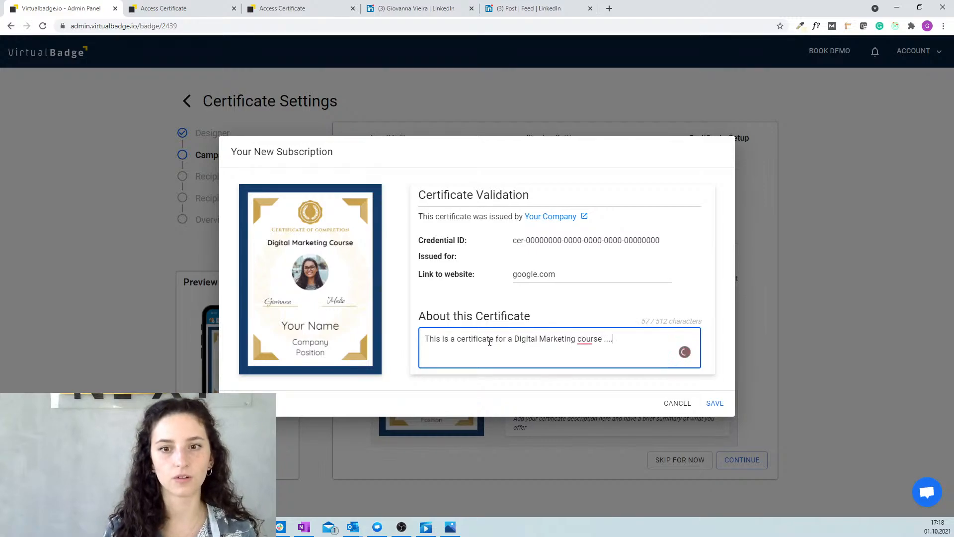
left_click(715, 404)
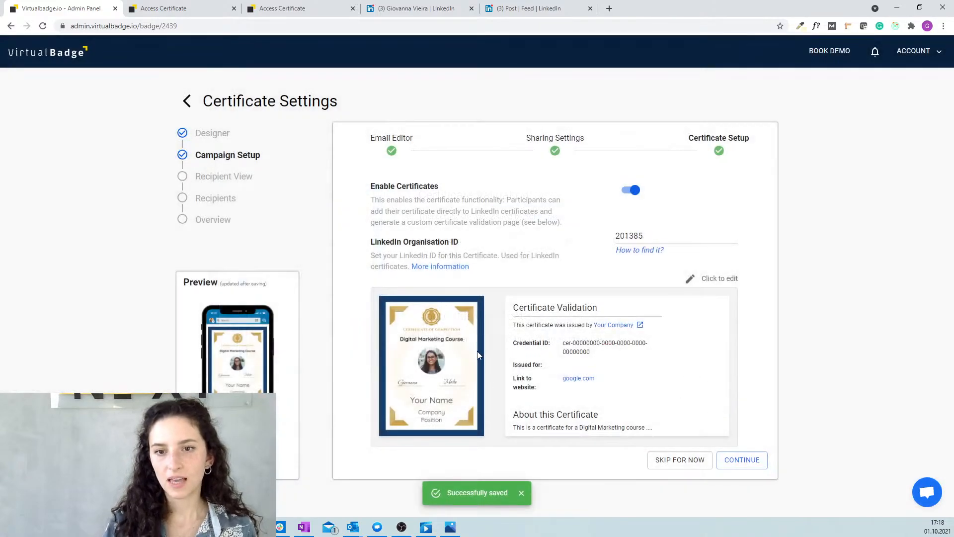
Continue to Recipient View, reload the recipient's certificate page and generate the personal certificate.
left_click(750, 460)
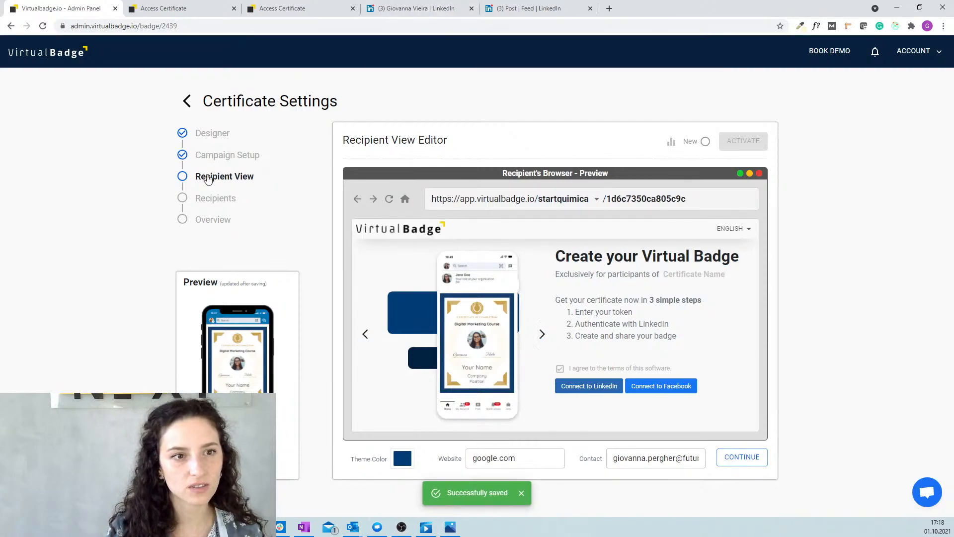
left_click(274, 10)
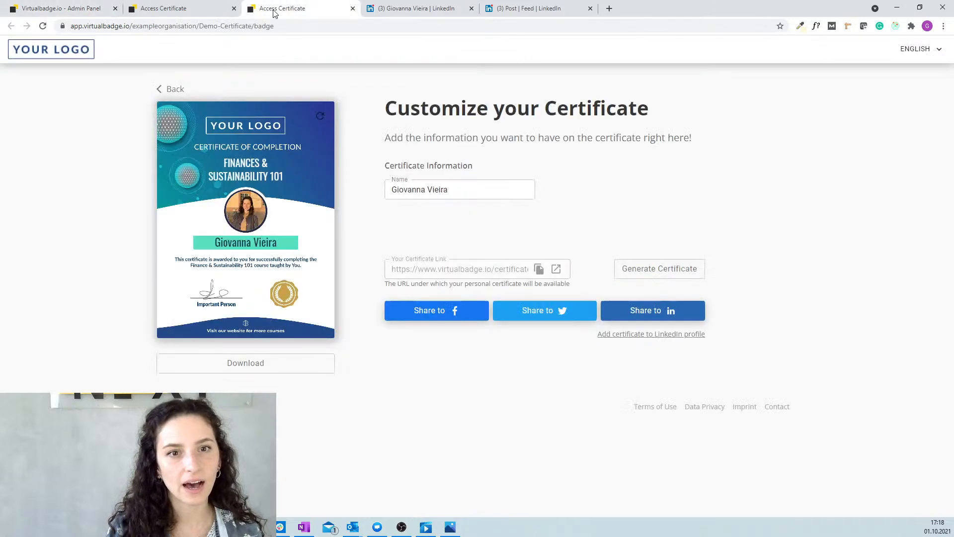
left_click(294, 30)
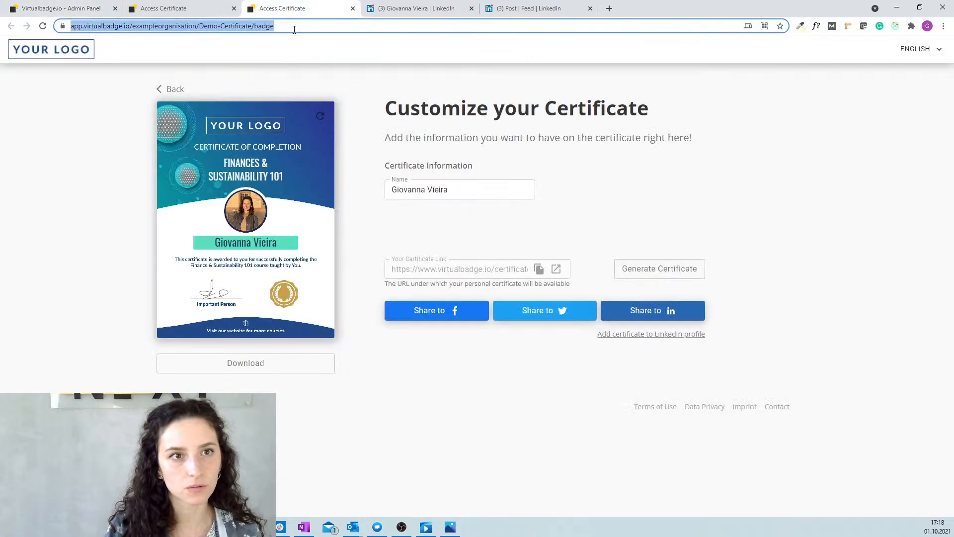
key("Return")
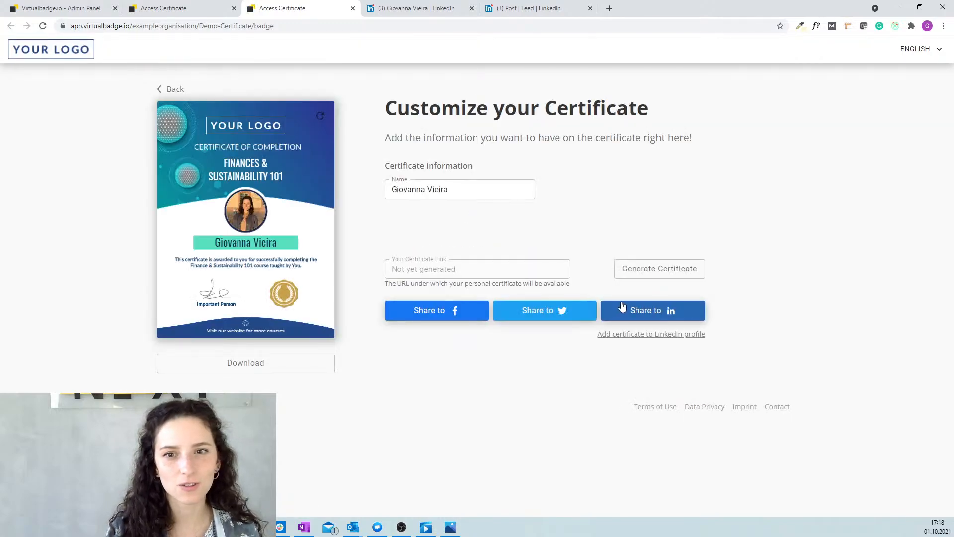
left_click(657, 275)
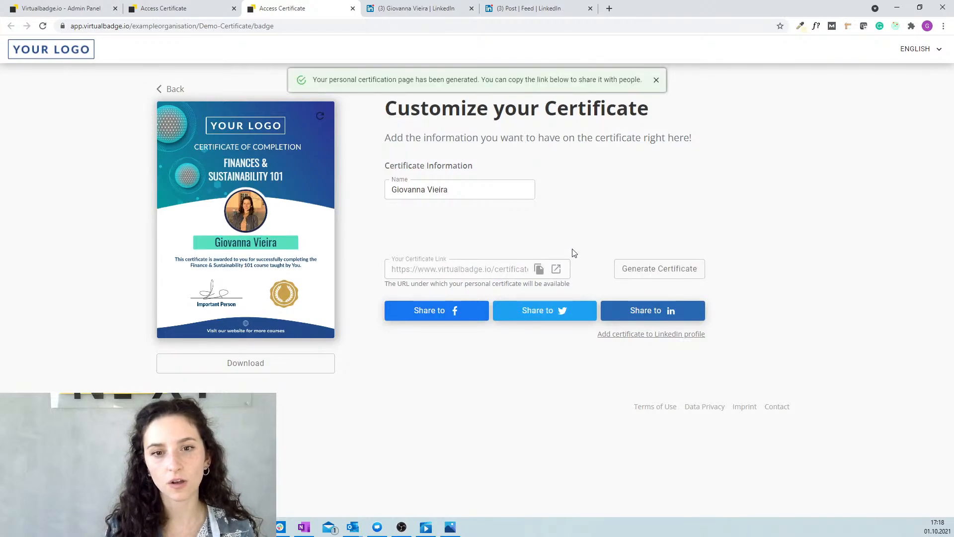
Open the generated certificate's validation page in a new tab.
left_click(553, 270)
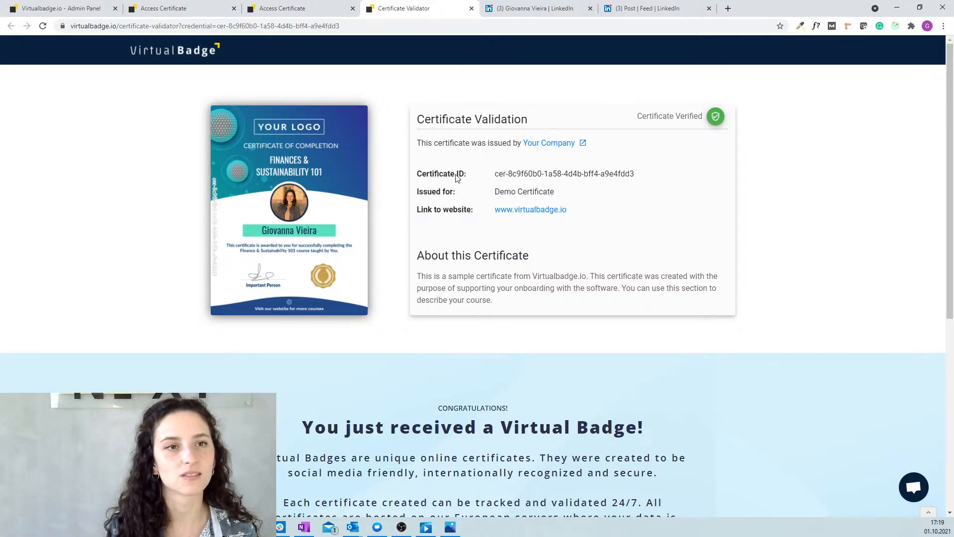
On the LinkedIn profile, view the shared certificate post under Activity.
left_click(532, 9)
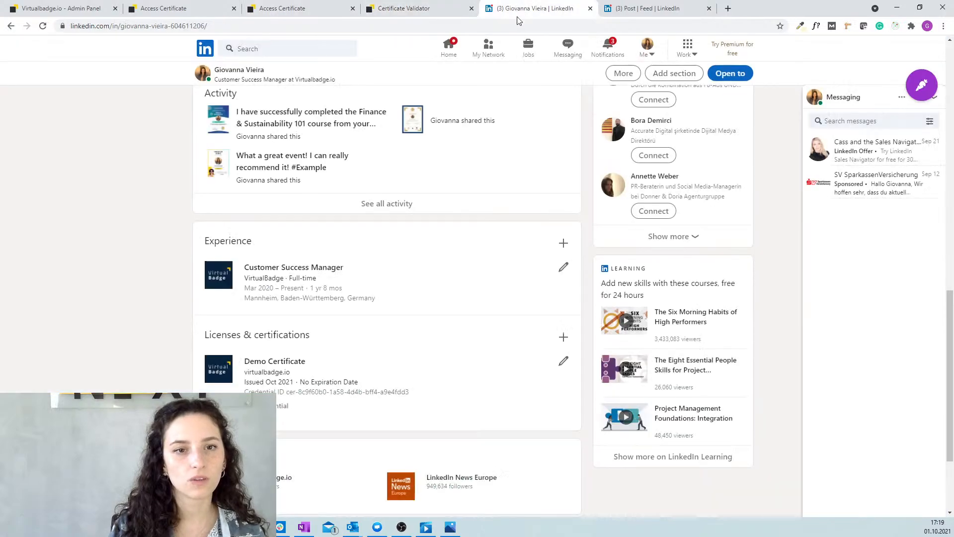
scroll(347, 201, "up", 1)
scroll(346, 200, "up", 3)
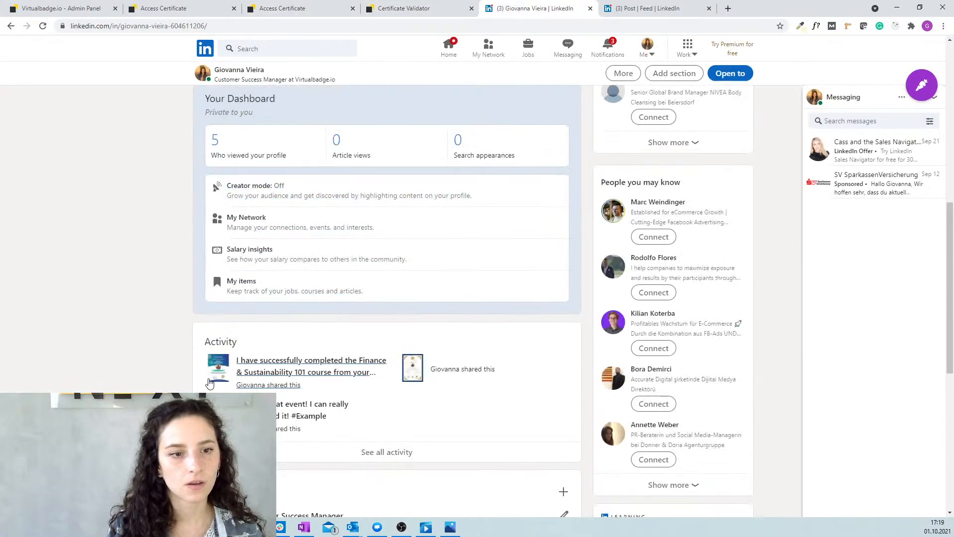
left_click(338, 369)
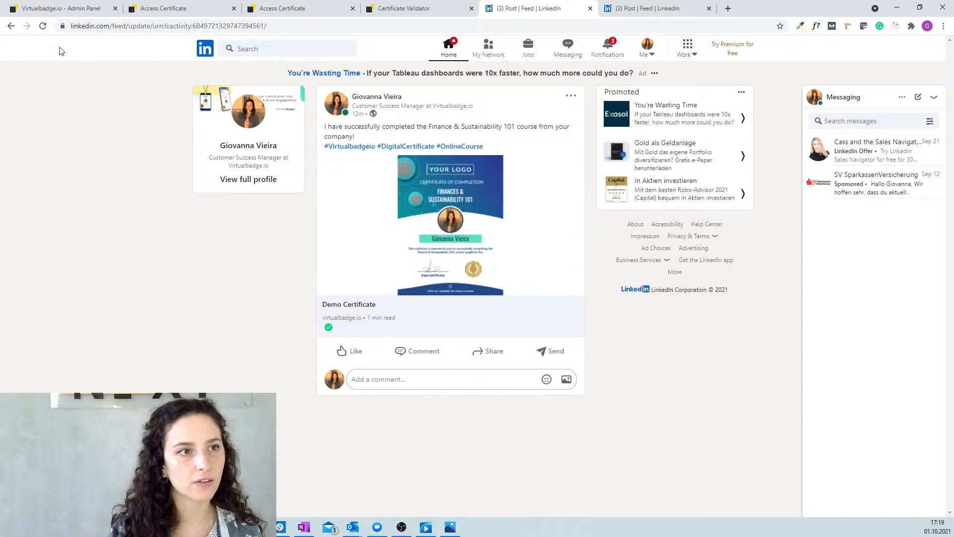
left_click(11, 26)
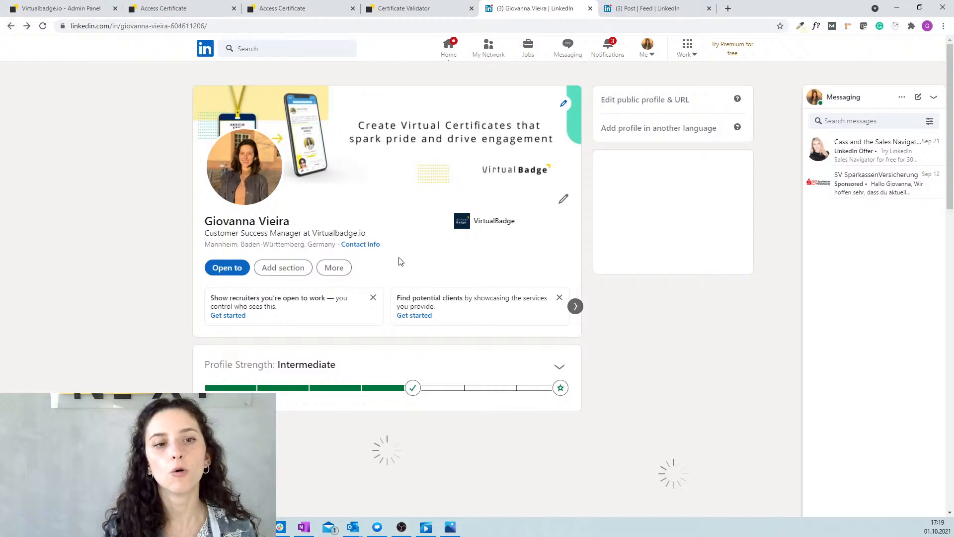
Open the Demo Certificate's credential from Licenses & certifications.
scroll(398, 266, "down", 15)
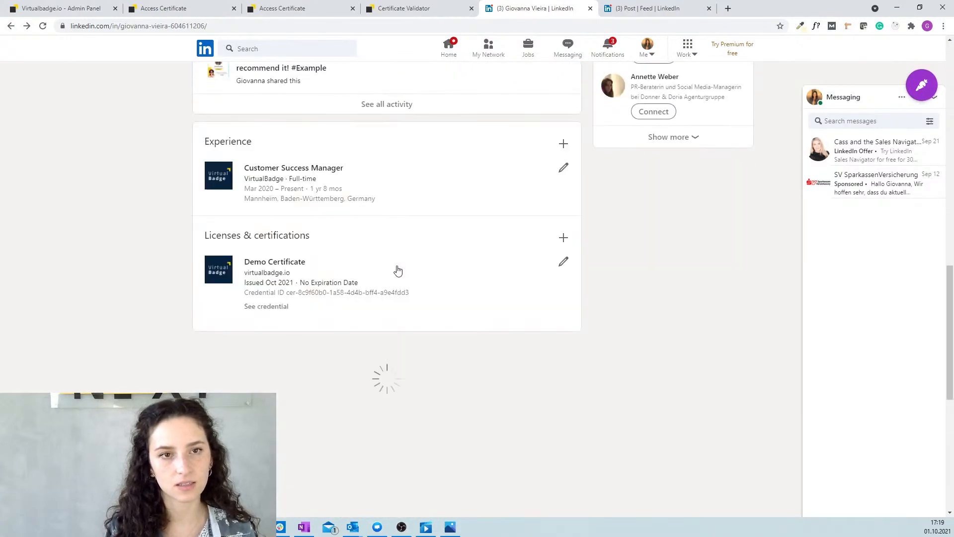
scroll(399, 270, "down", 3)
scroll(398, 270, "down", 3)
scroll(400, 269, "up", 2)
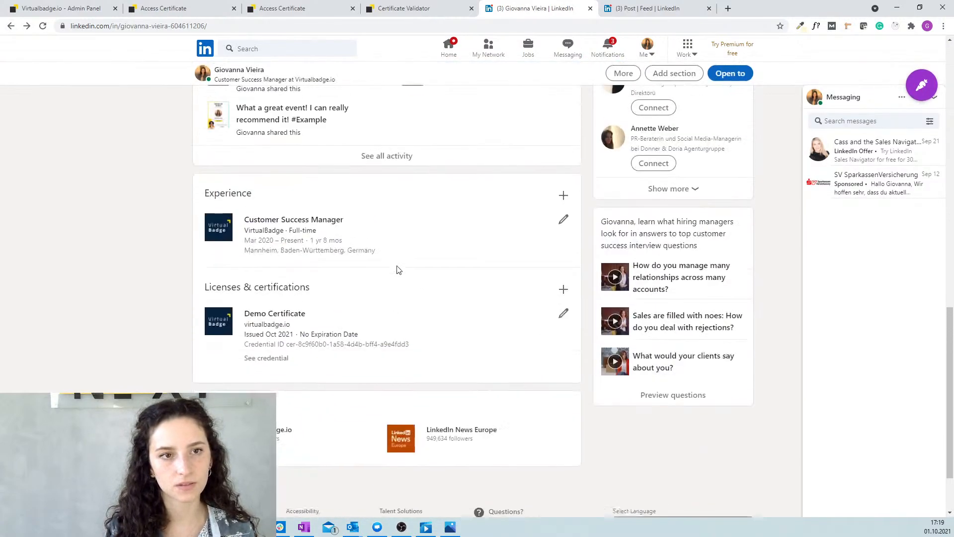
scroll(398, 270, "up", 1)
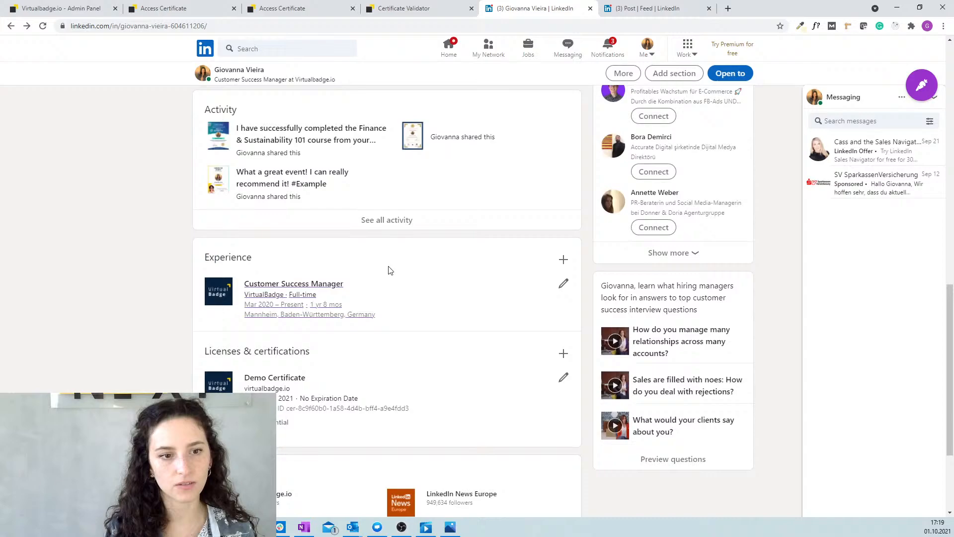
left_click(277, 428)
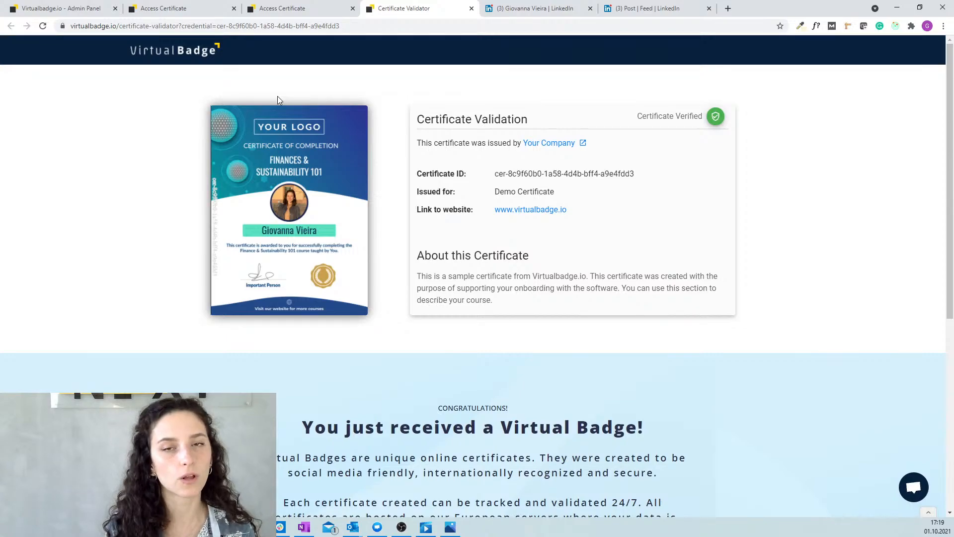
Back in the admin panel, set the organisation slug to exampleorganisation.
left_click(271, 8)
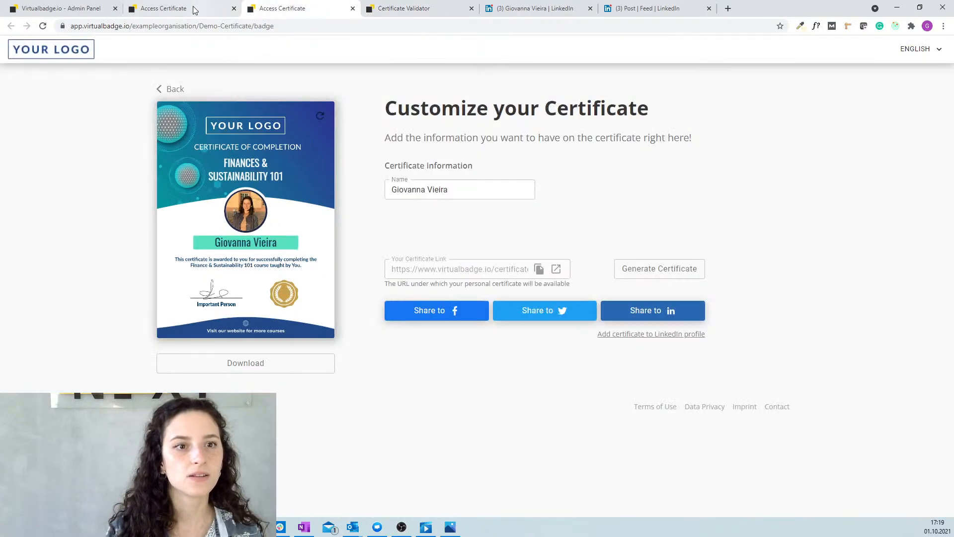
left_click(184, 8)
left_click(67, 10)
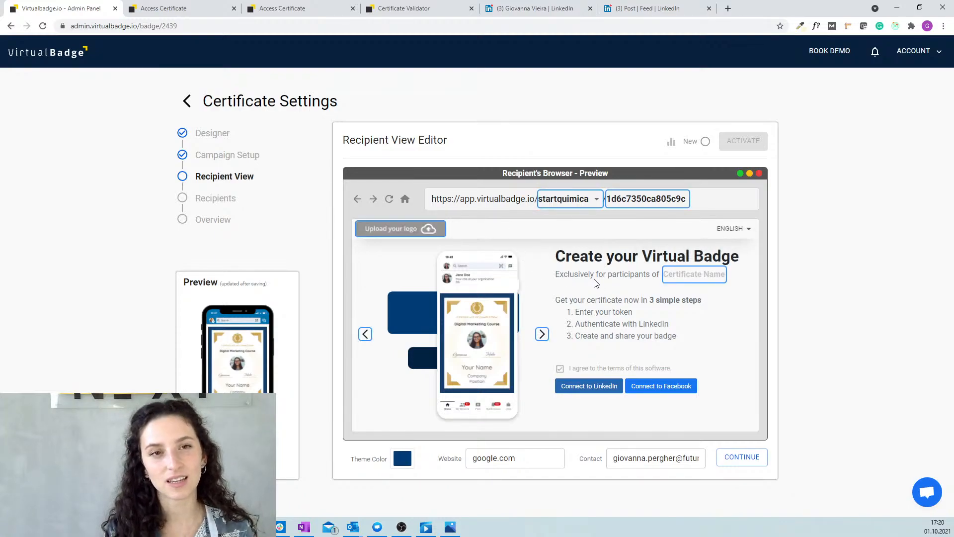
left_click(572, 200)
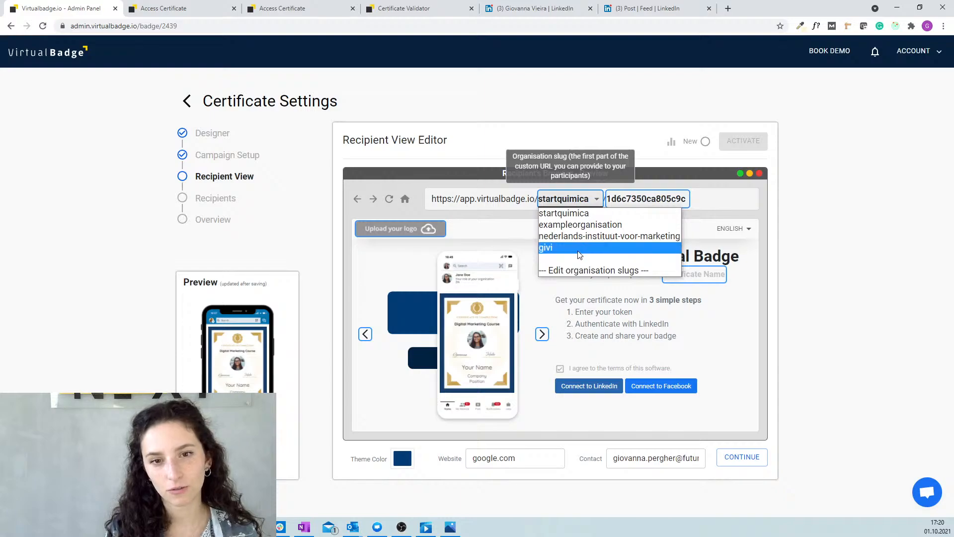
left_click(580, 225)
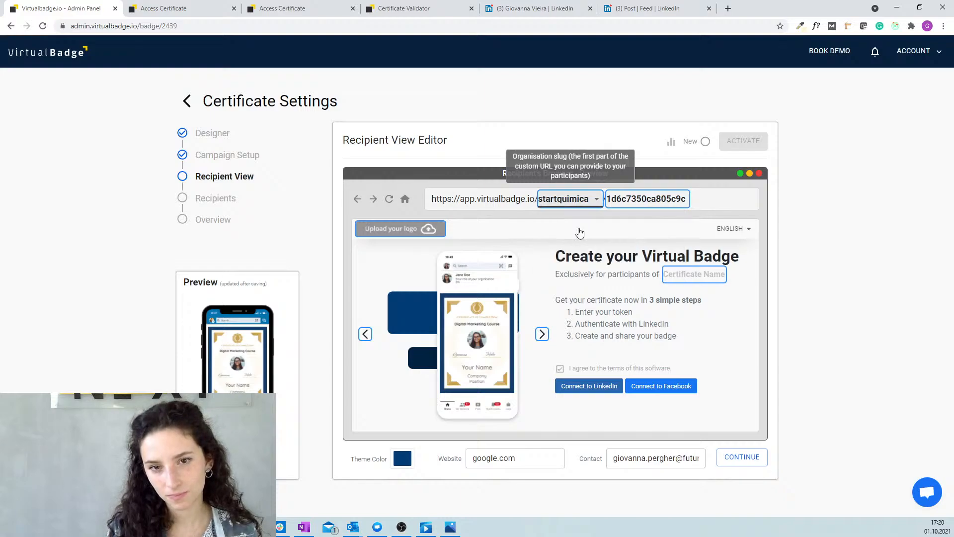
Change the certificate slug to coursedigitalmarketing.
double_click(610, 202)
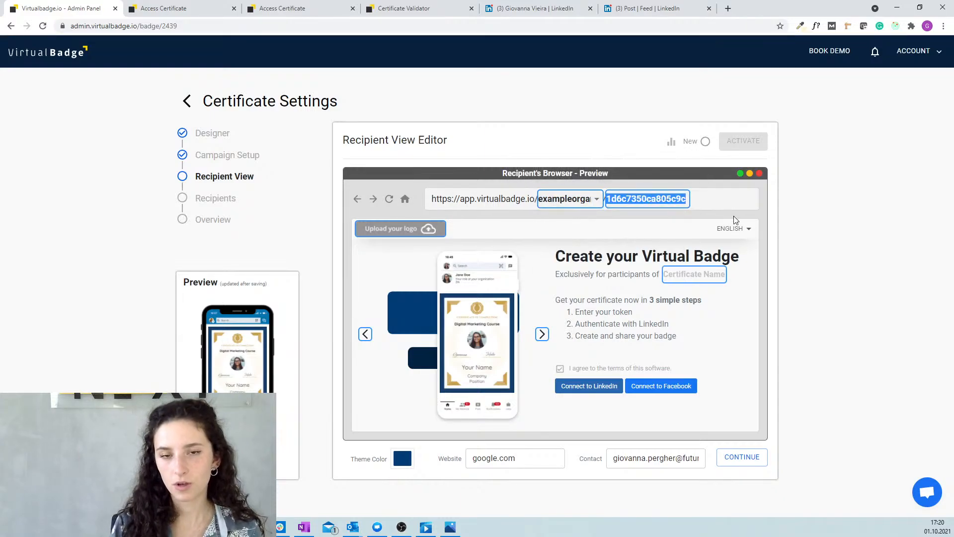
key("BackSpace")
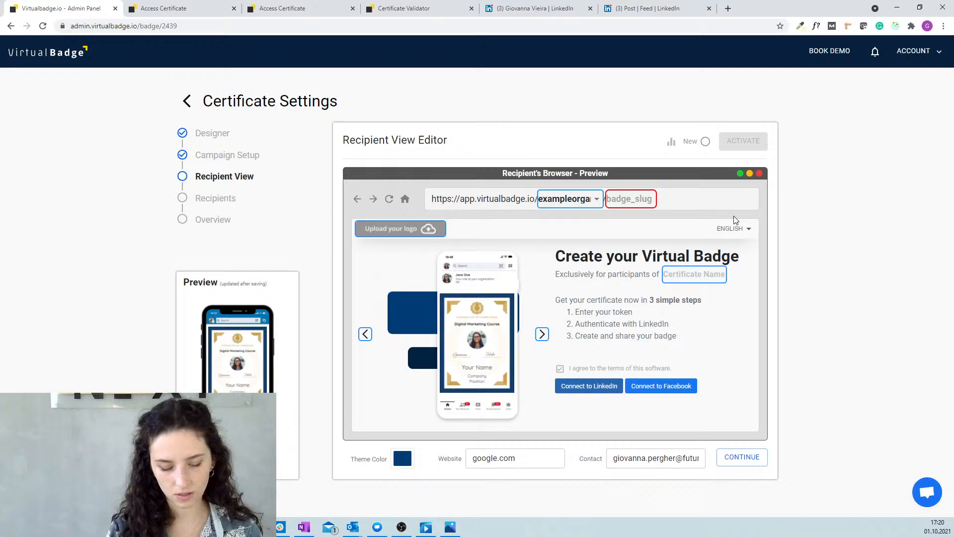
type("coursemarketing")
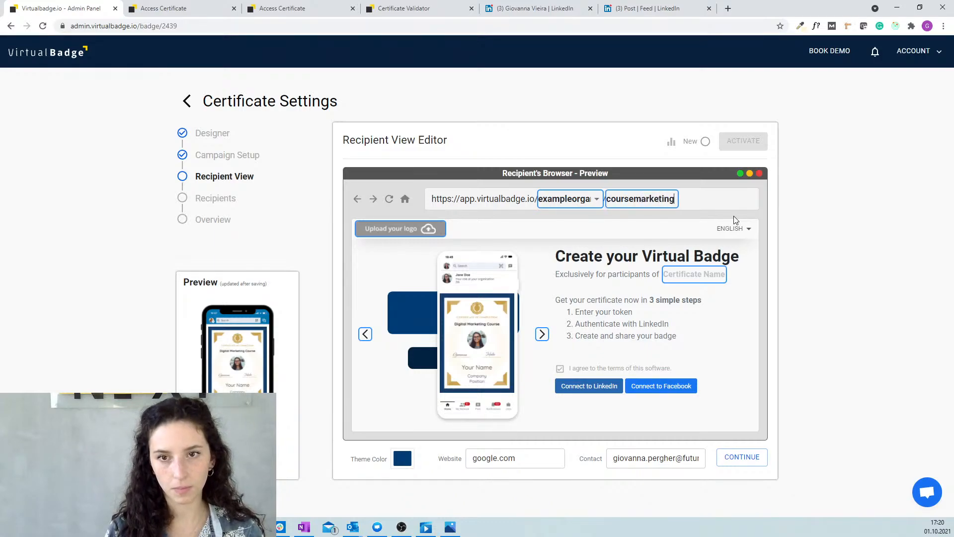
type("-")
key("BackSpace")
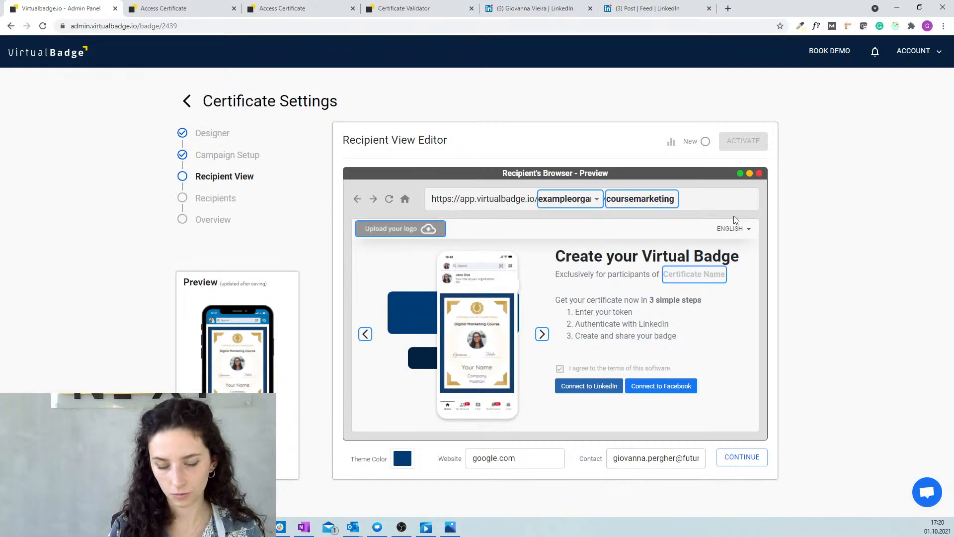
left_click(635, 200)
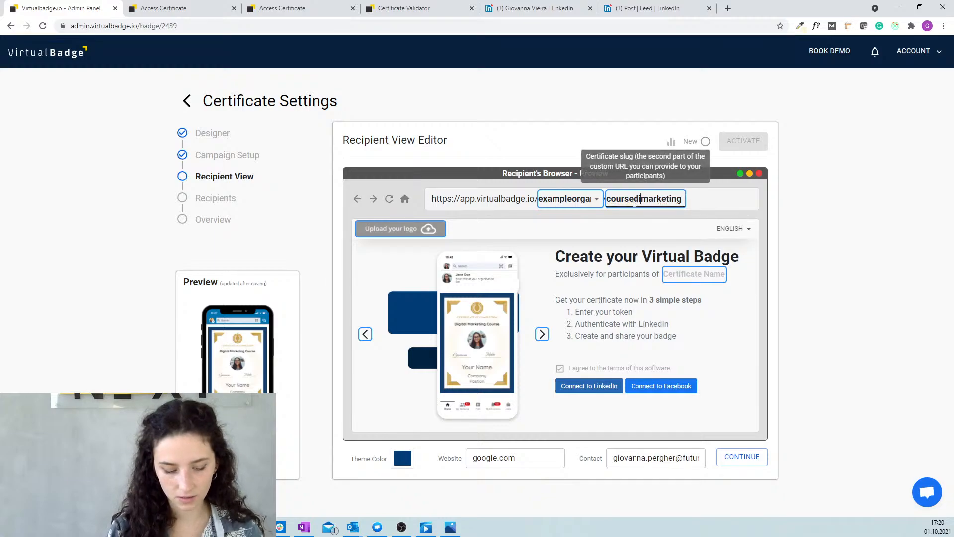
type("digital")
Name the certificate 'Digital Marketing 101' and switch the landing page to the framed certificate style.
left_click(691, 276)
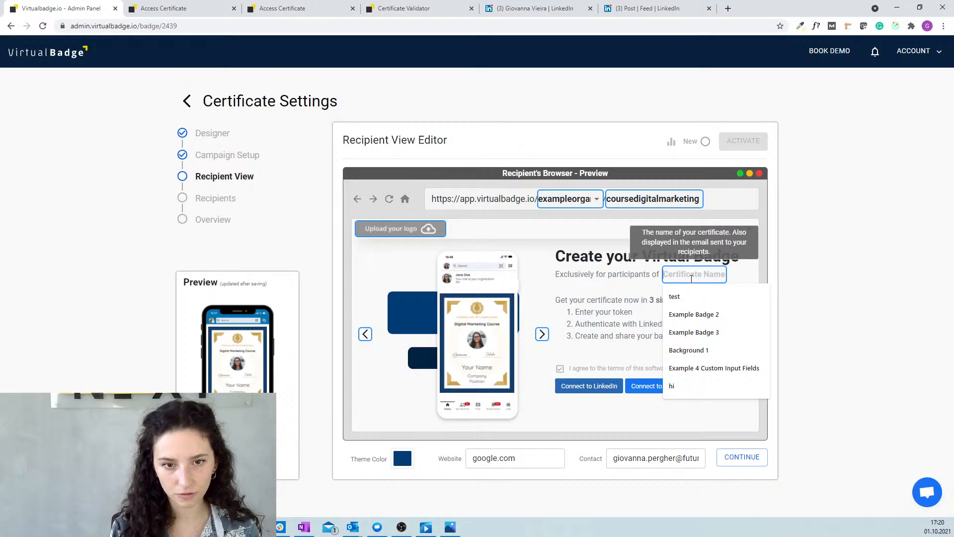
type("Digital")
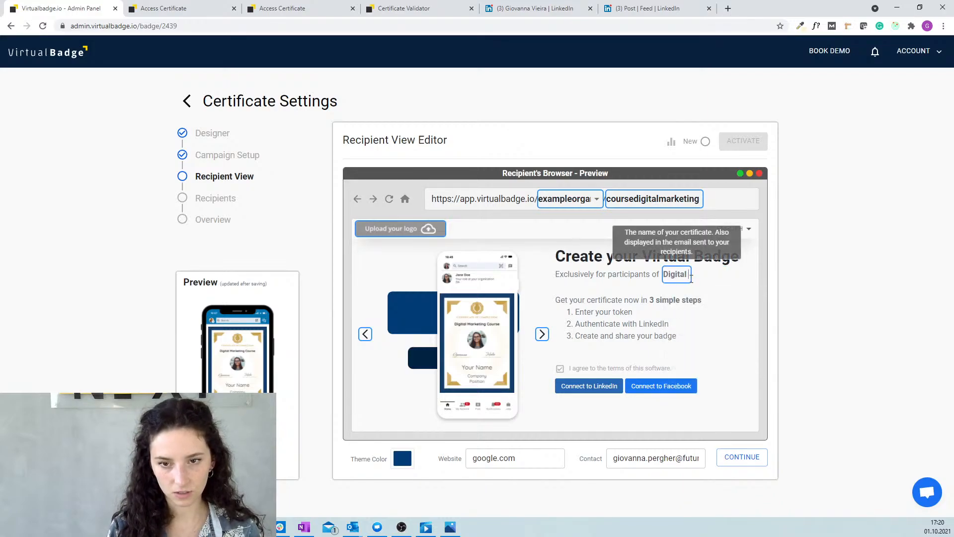
type(" Marketing 101")
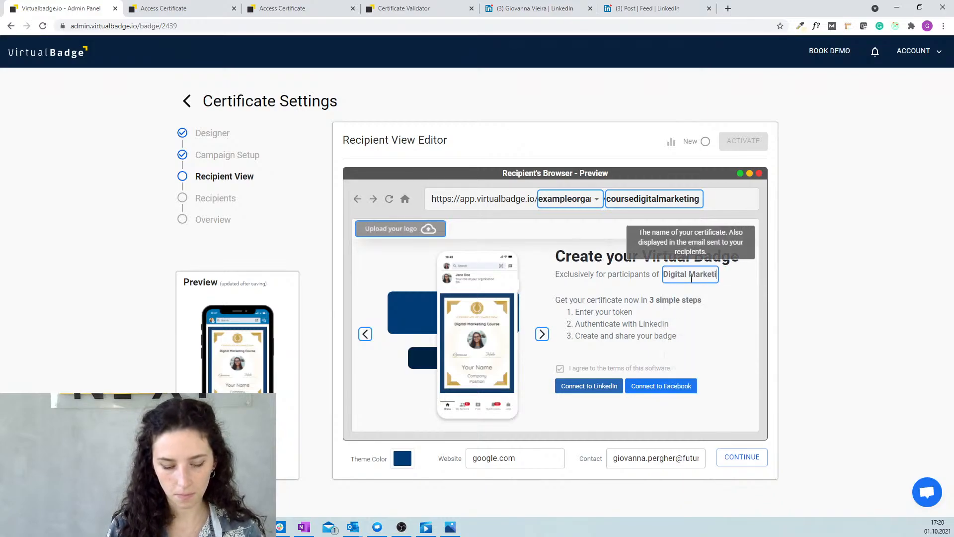
left_click(542, 335)
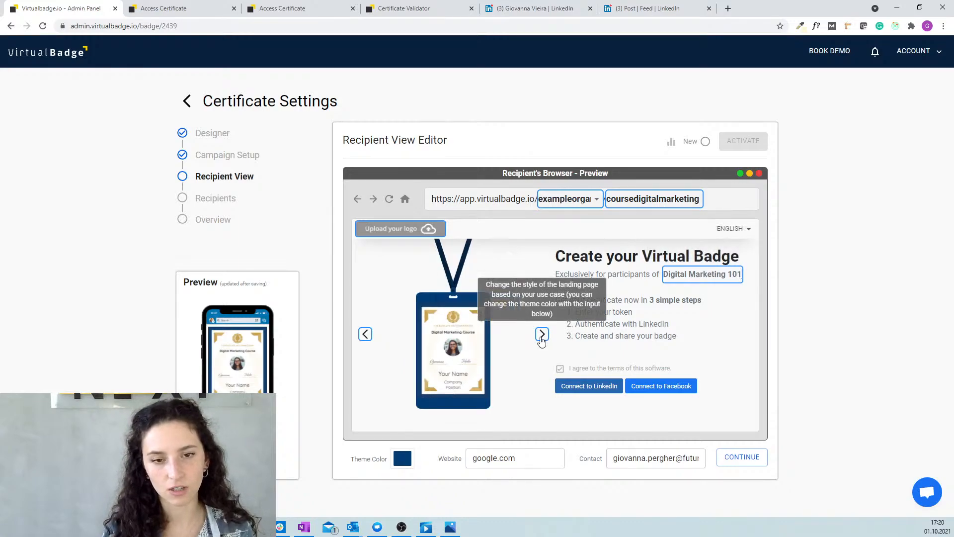
left_click(543, 335)
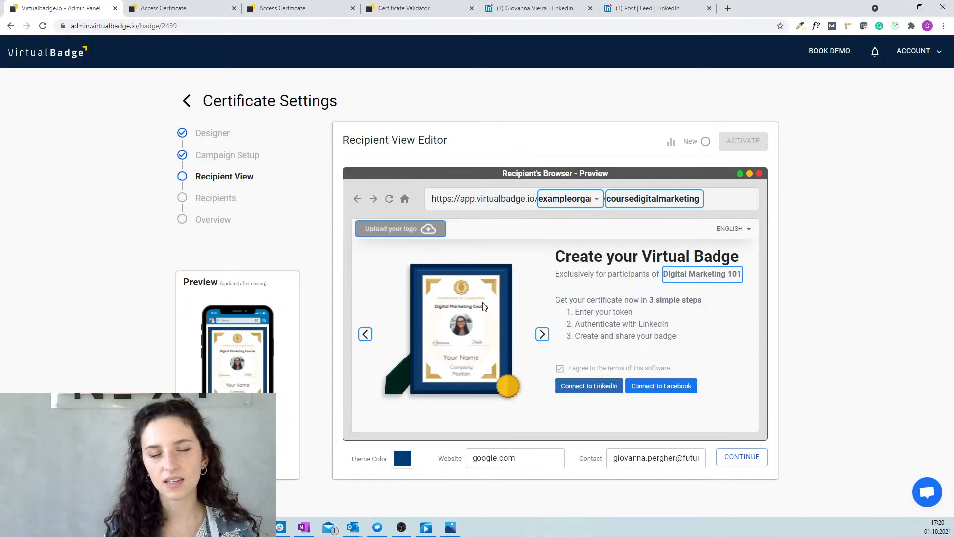
Set the landing page theme colour to light grey.
left_click(402, 457)
left_click(338, 345)
left_click_drag(337, 345, 278, 344)
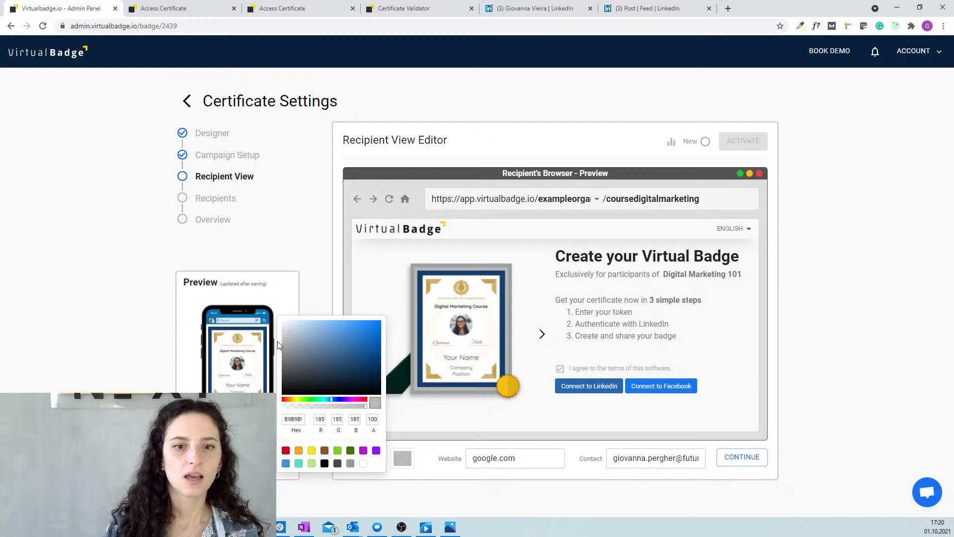
left_click(445, 273)
Upload Virtualbadge logo blue.png as the landing page logo and continue to Recipients.
left_click(407, 226)
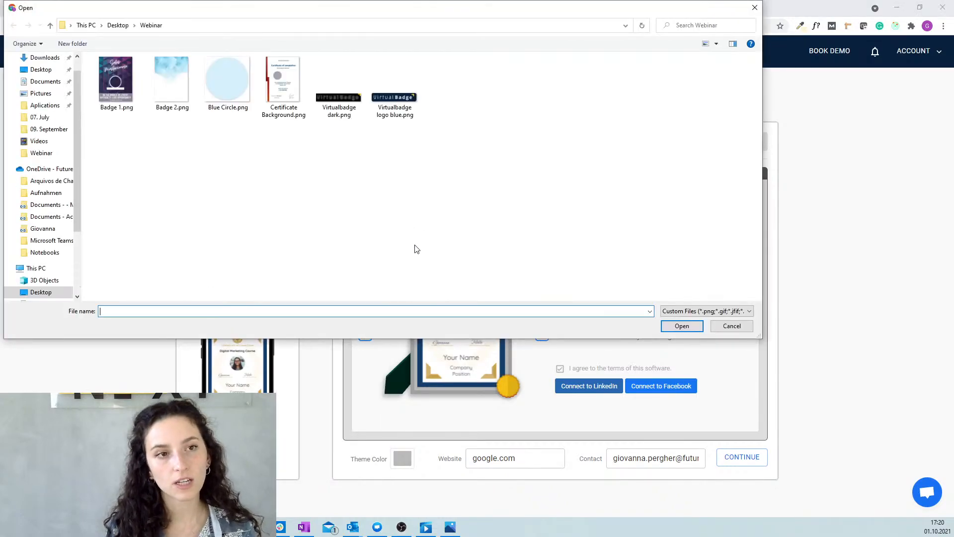
left_click(400, 93)
left_click(682, 325)
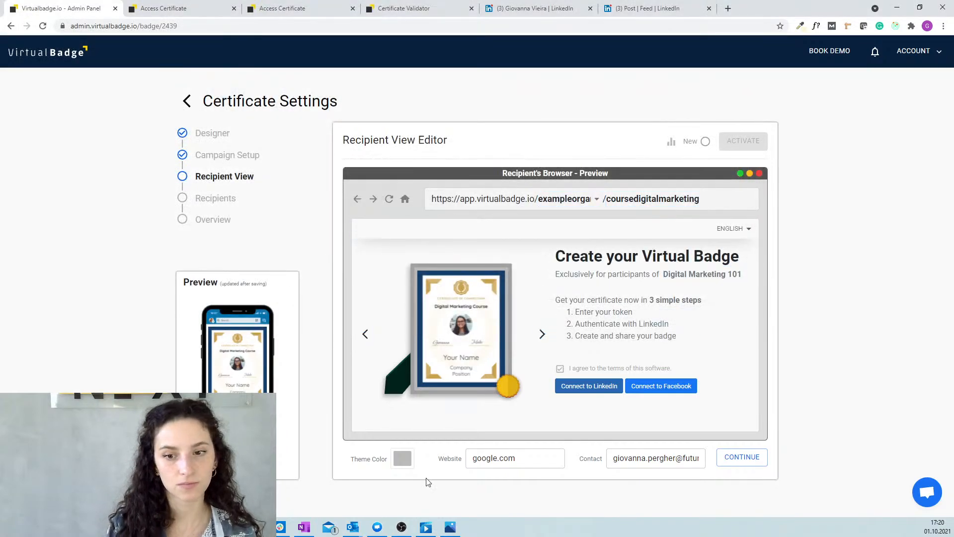
left_click(736, 460)
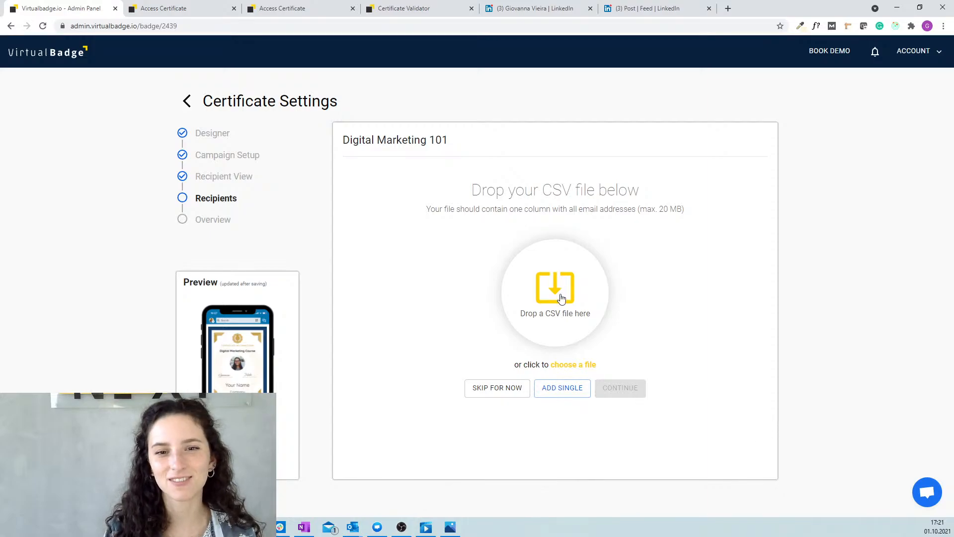
Upload Participants - Copy.csv as the recipient list and continue to column mapping.
left_click(561, 321)
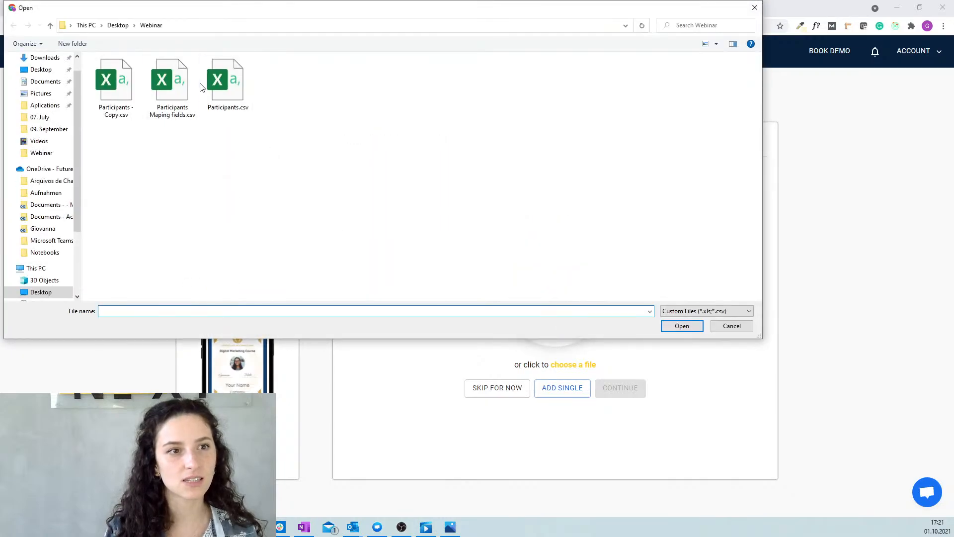
left_click(115, 85)
left_click(694, 328)
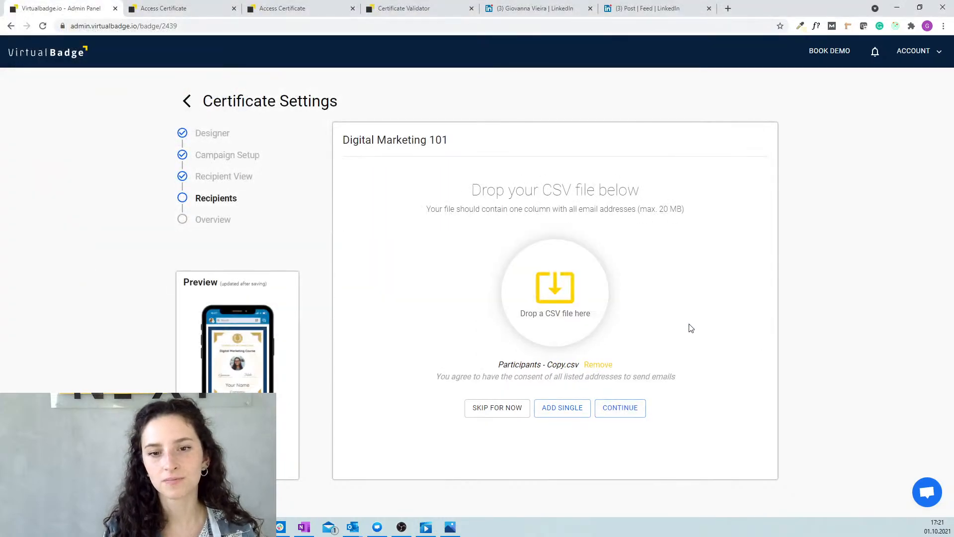
left_click(625, 410)
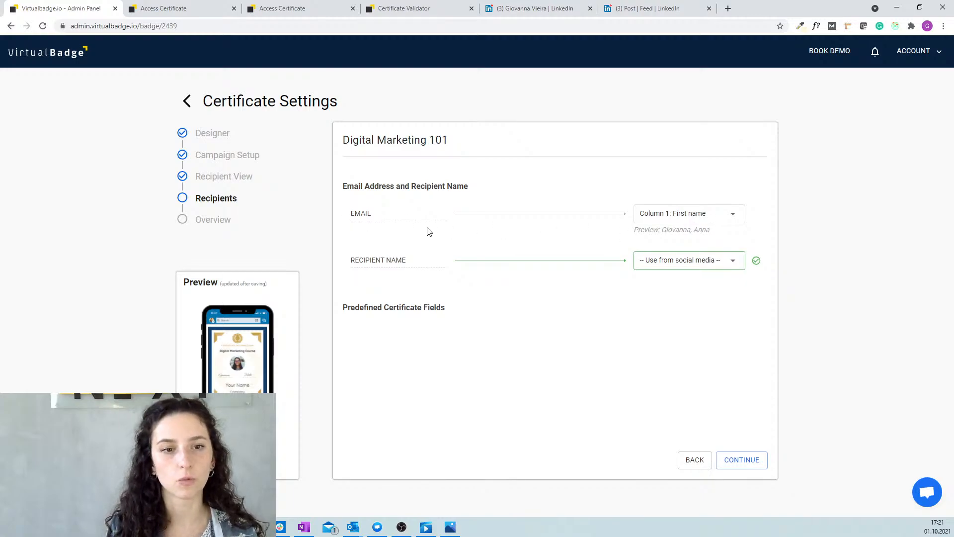
Map EMAIL to Column 3: email and keep Recipient Name on Use from social media.
left_click(679, 214)
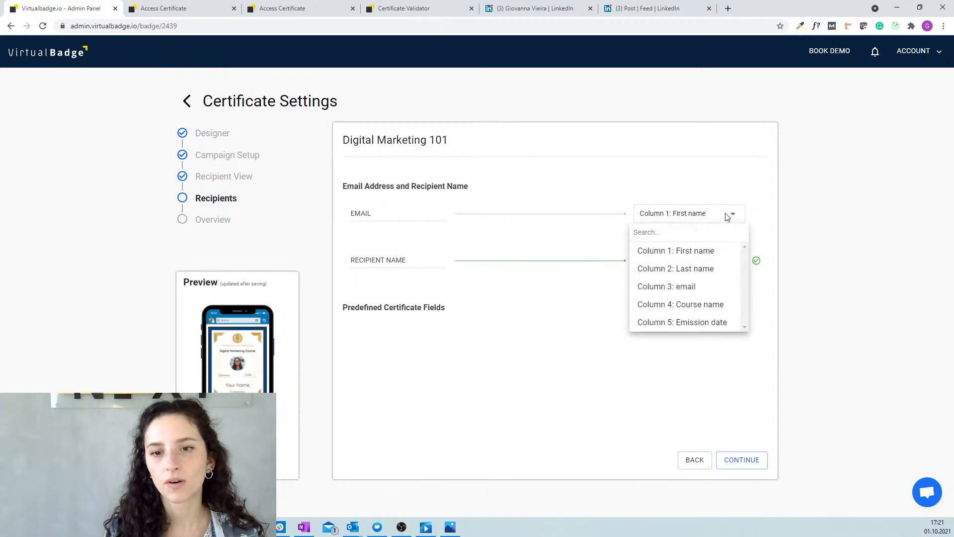
left_click(708, 293)
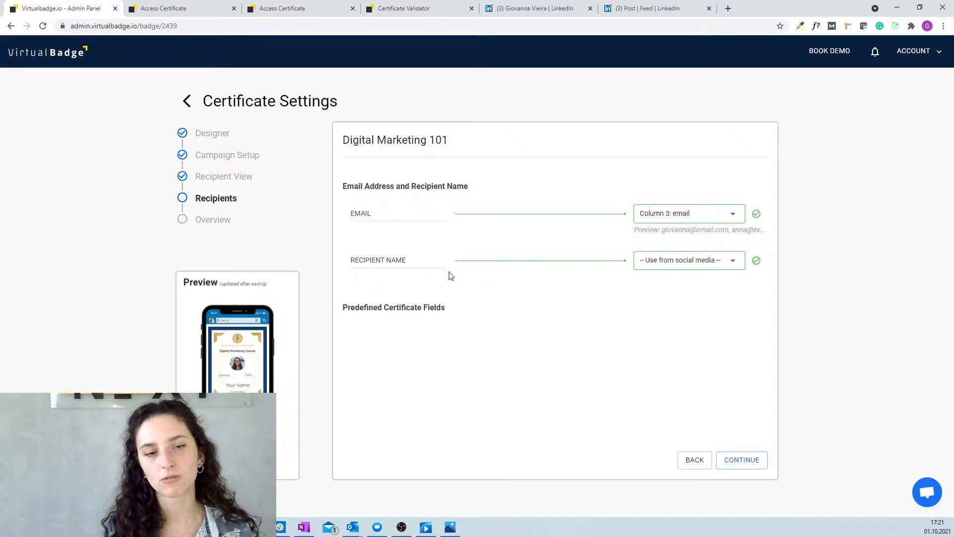
left_click(706, 268)
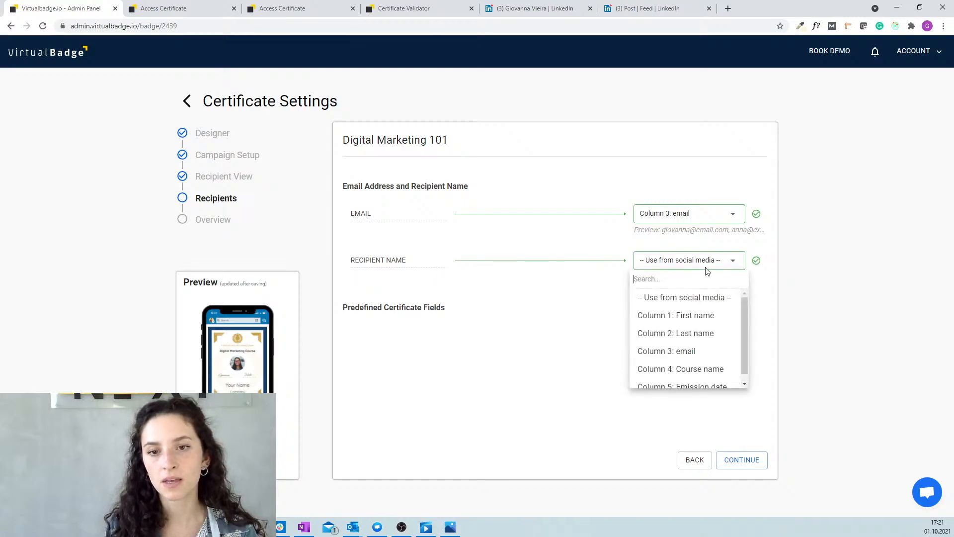
left_click(592, 282)
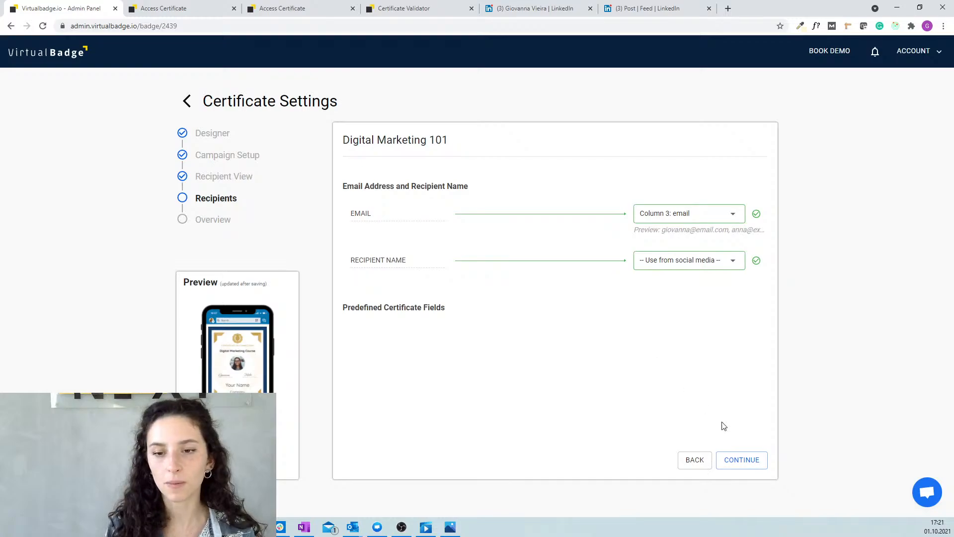
Import the recipients and activate the Digital Marketing 101 campaign from its Overview.
left_click(743, 461)
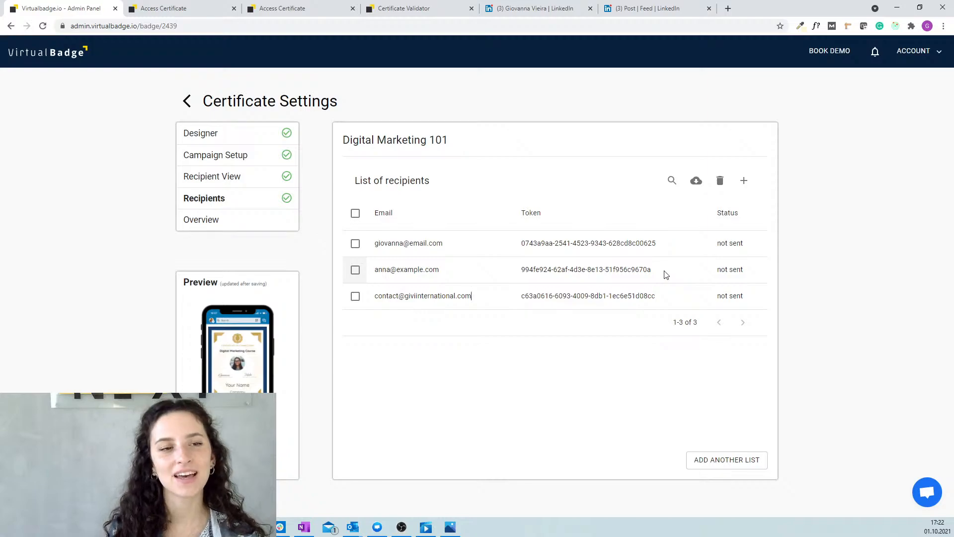
left_click(216, 225)
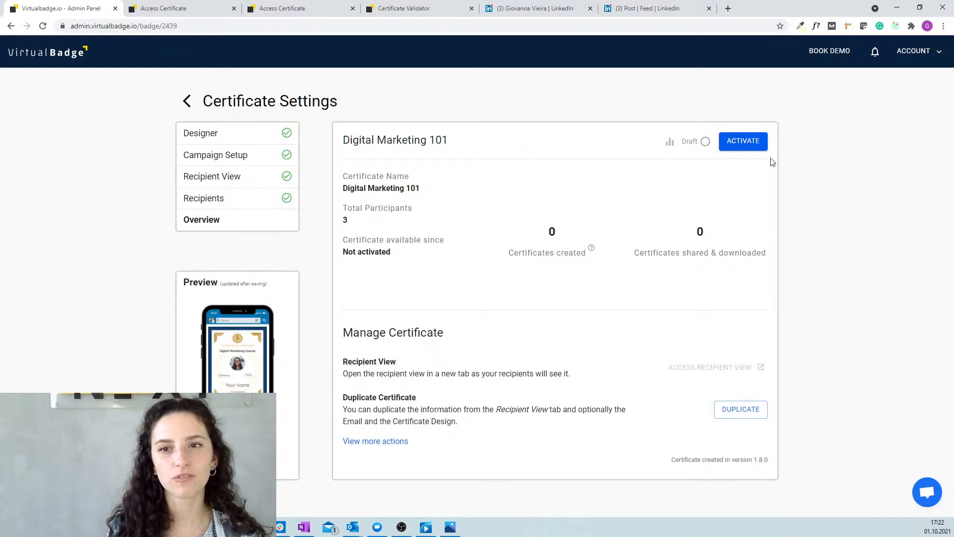
left_click(743, 147)
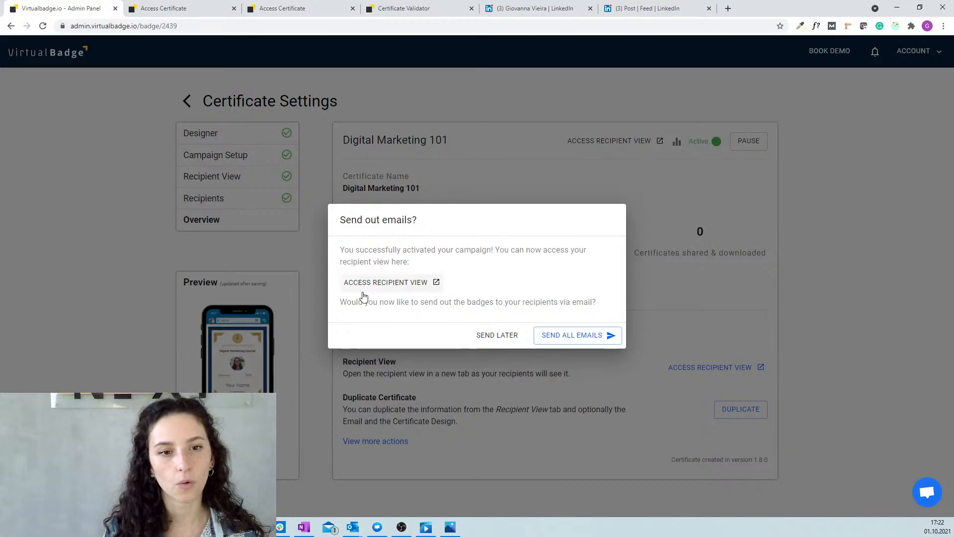
Open the recipient landing page in a new tab, then send all emails from the Admin Panel.
left_click(400, 286)
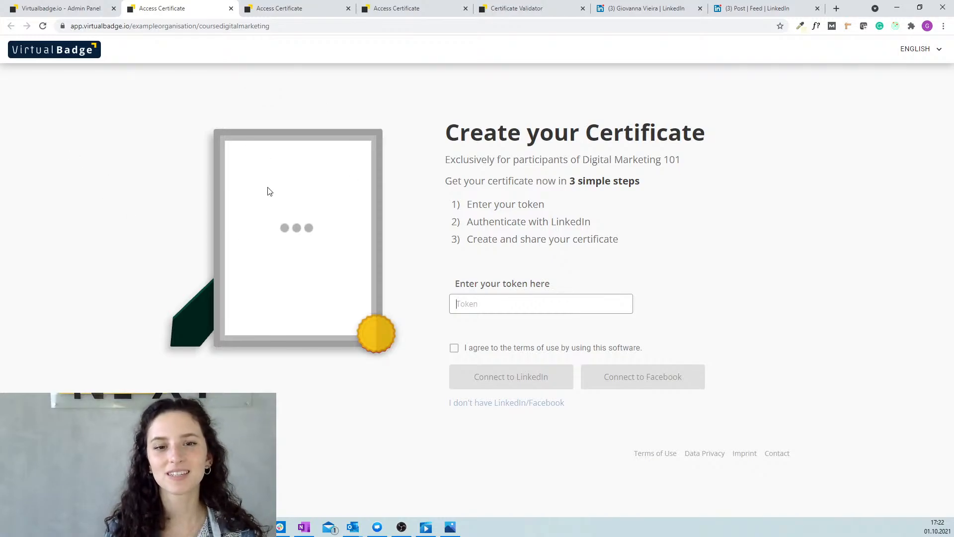
left_click(253, 95)
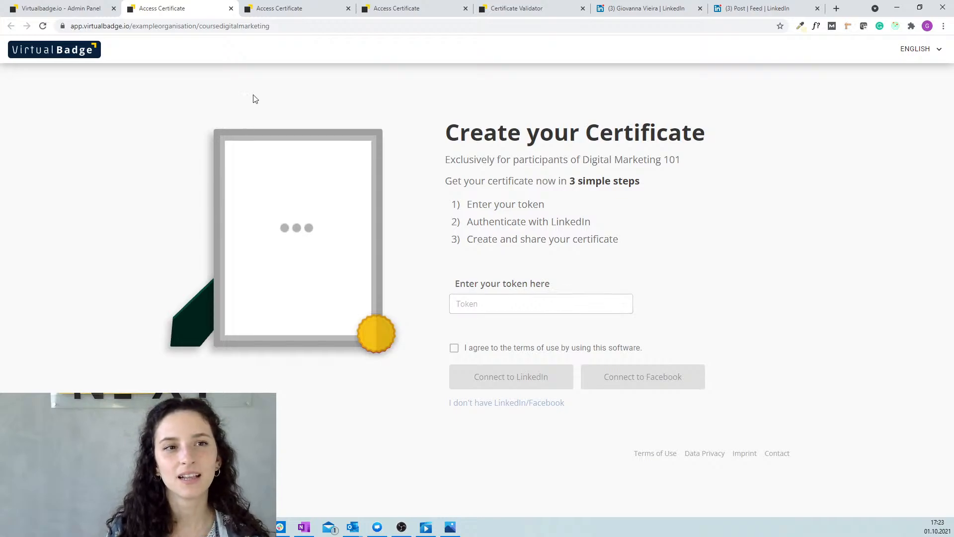
left_click(91, 7)
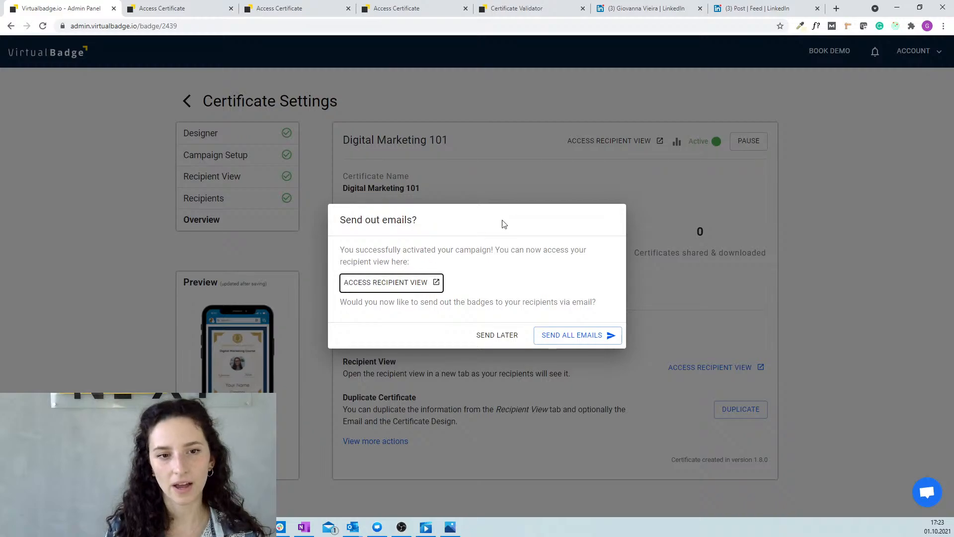
left_click(565, 339)
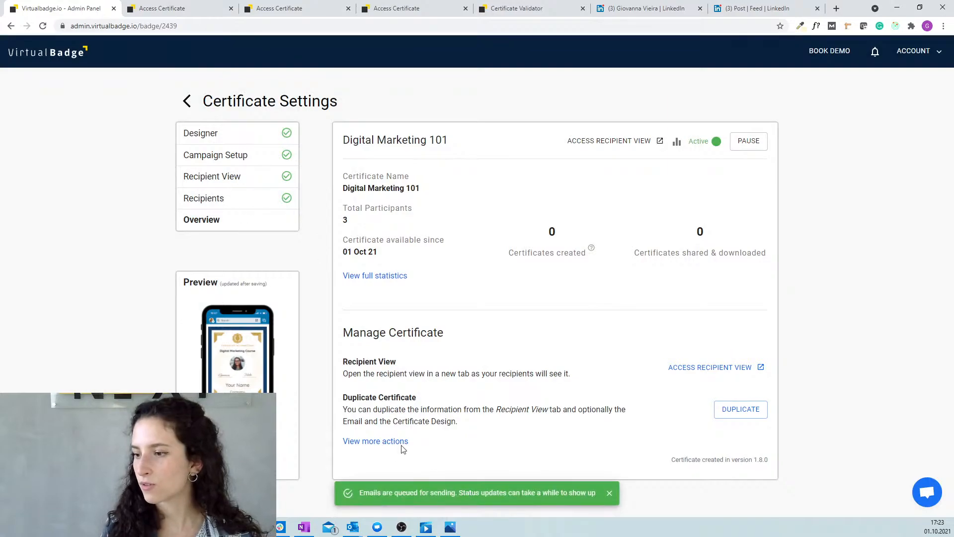
Add a fourth recipient by hand, entering their email address and full name.
left_click(215, 207)
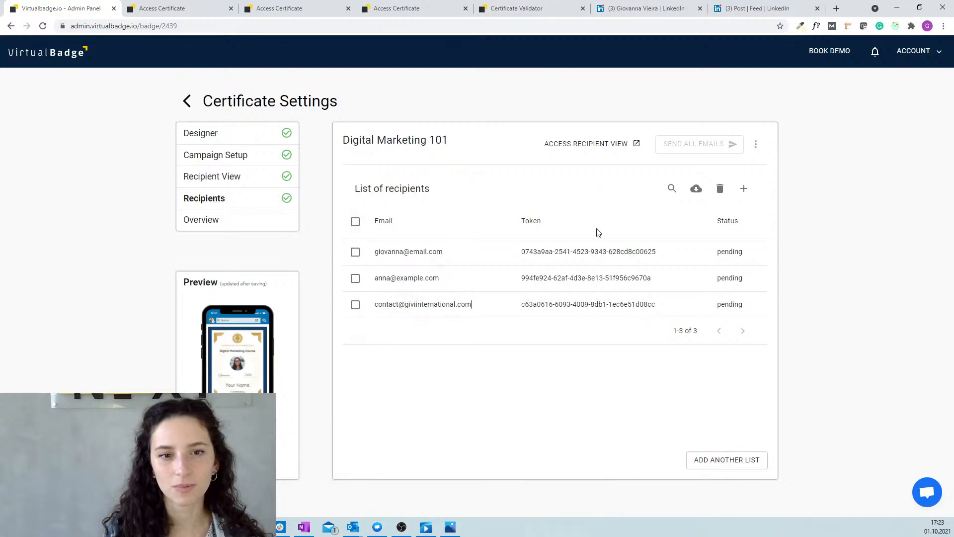
left_click(737, 188)
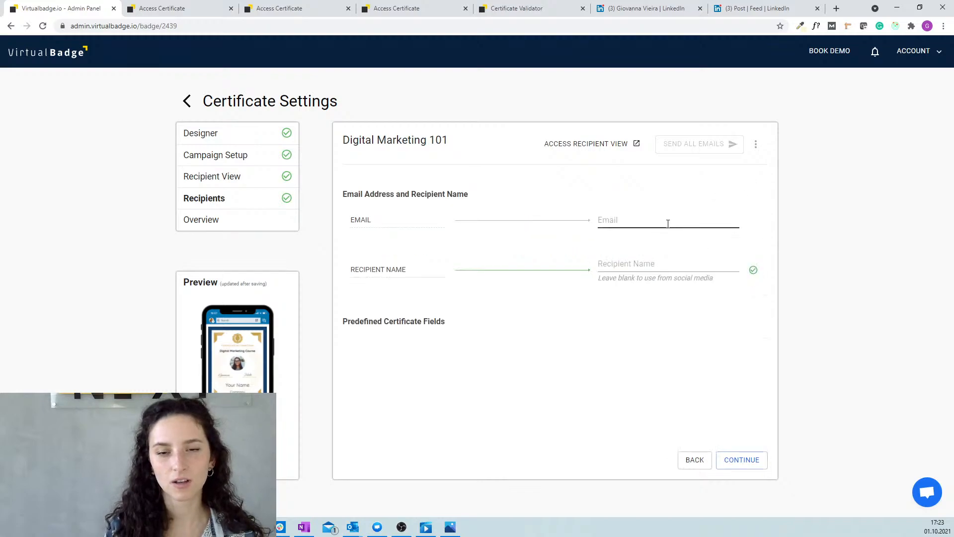
left_click(629, 221)
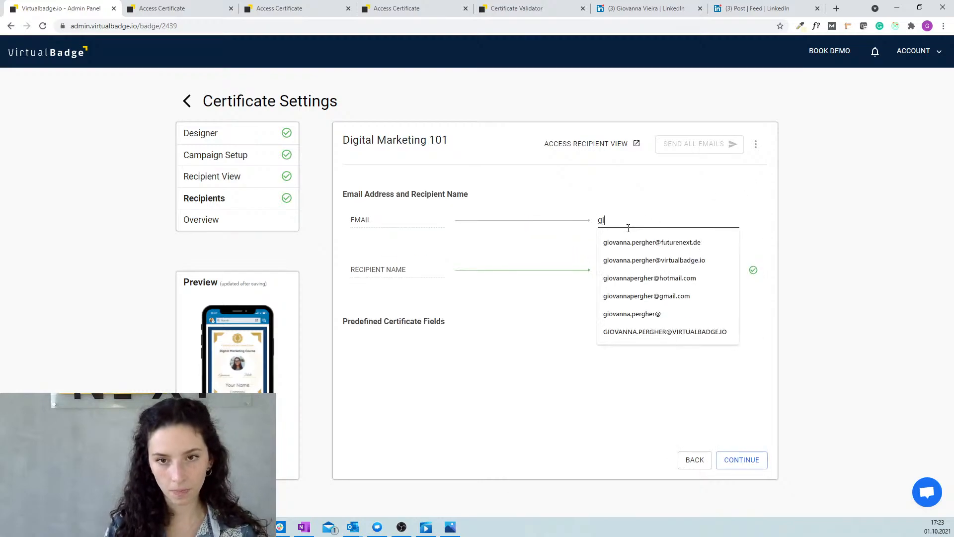
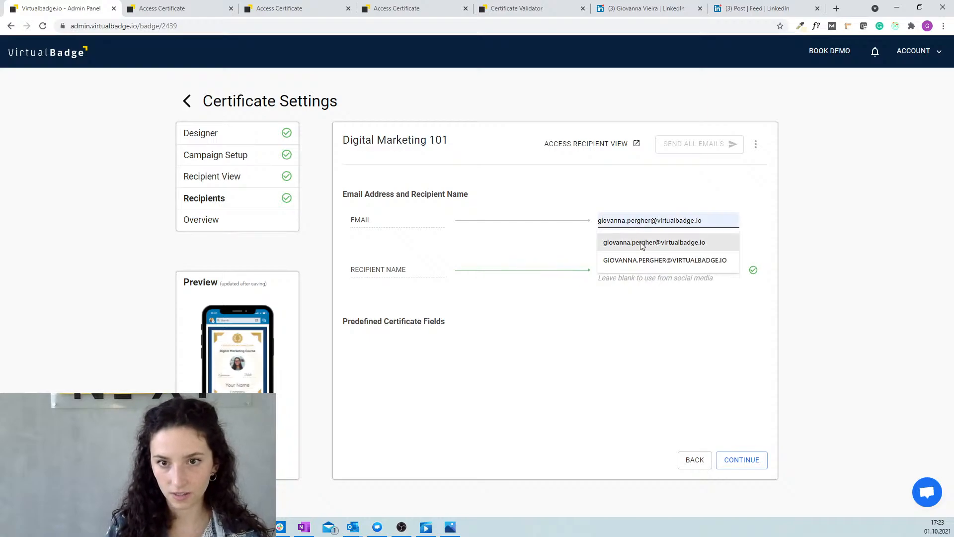
left_click(641, 244)
left_click(652, 260)
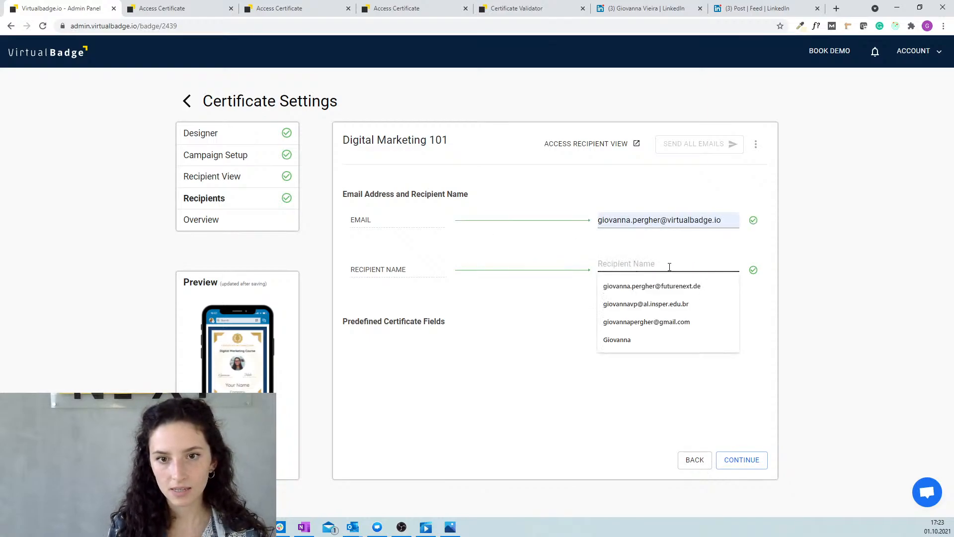
left_click(668, 274)
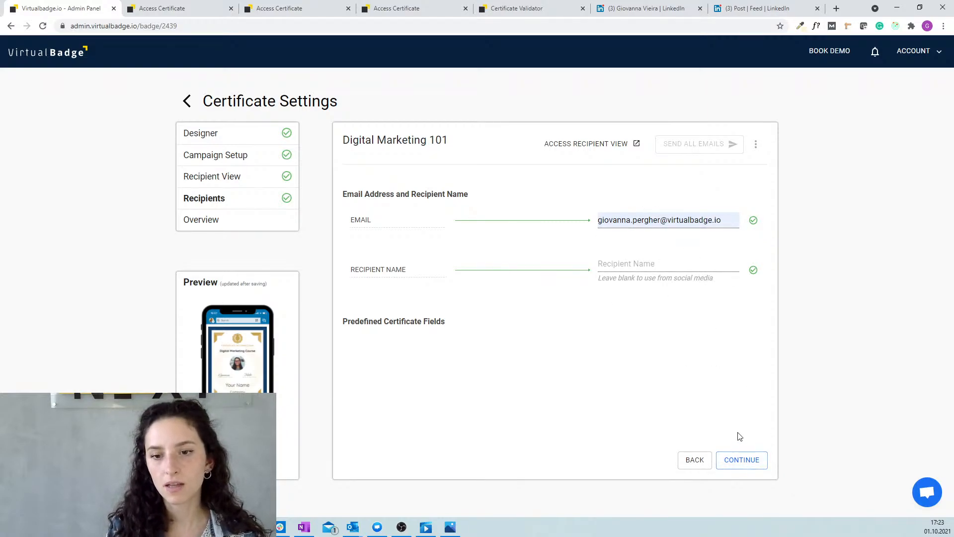
left_click(649, 260)
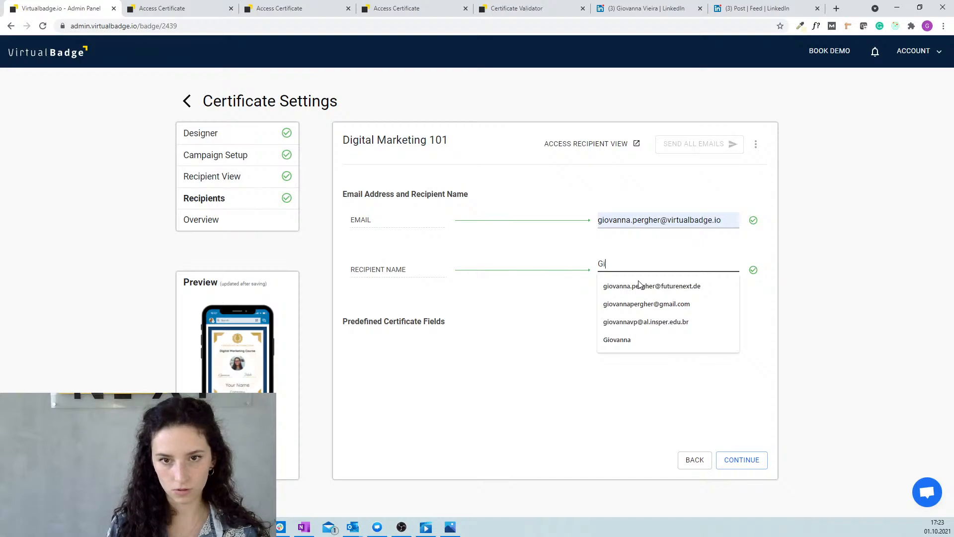
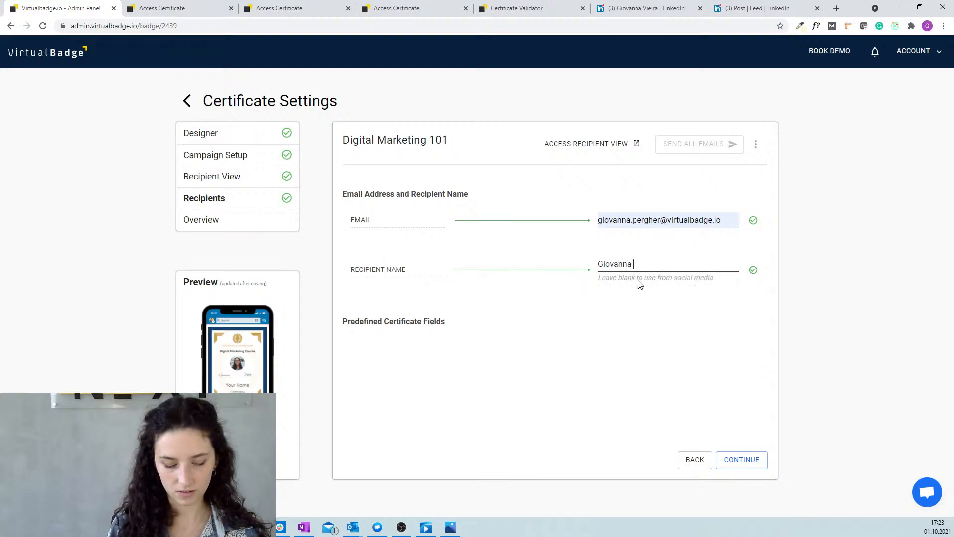
left_click(625, 300)
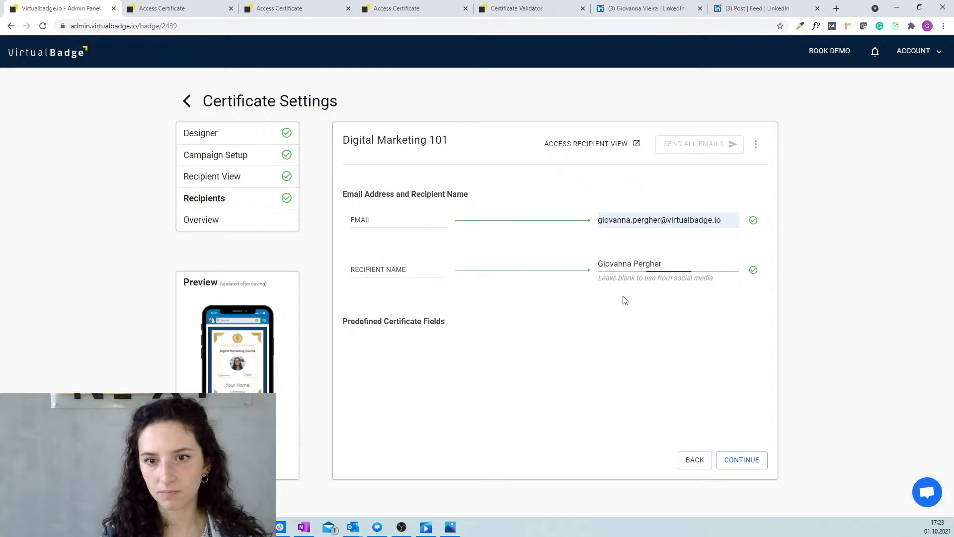
left_click(741, 458)
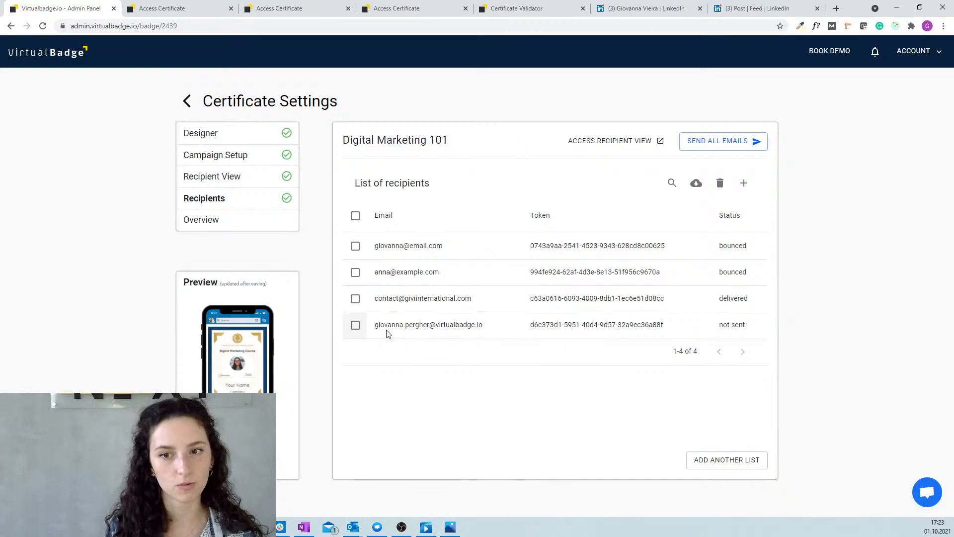
Leave the new recipient unselected and send all Digital Marketing 101 certificate emails.
left_click(356, 325)
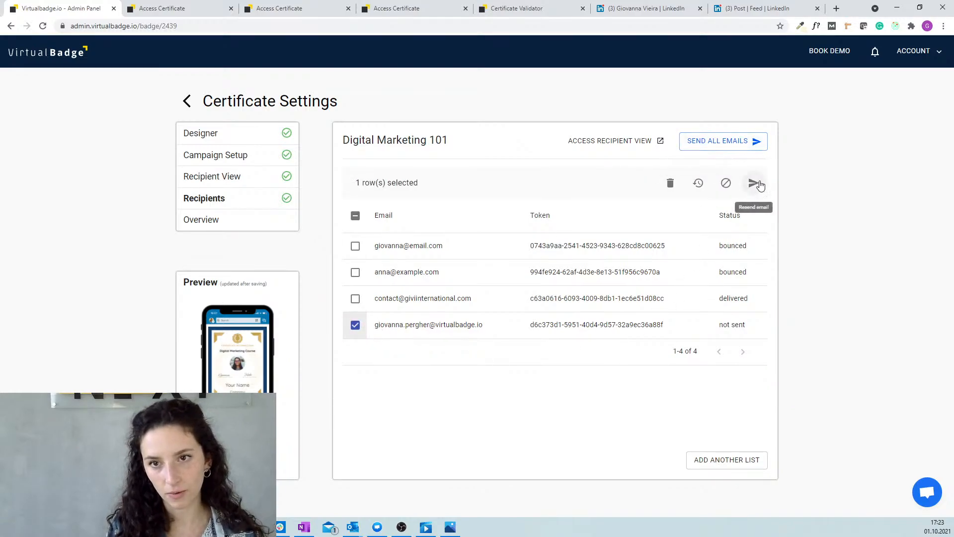
left_click(355, 325)
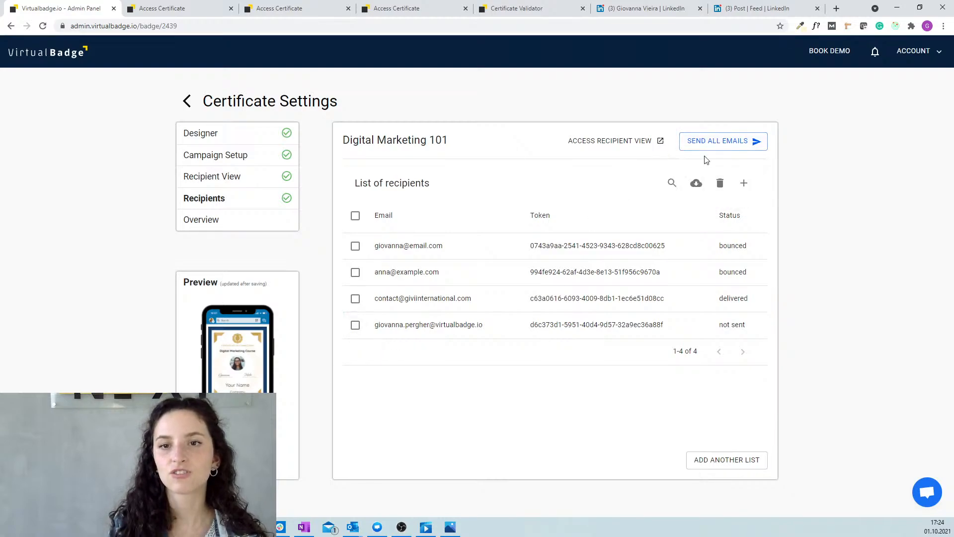
left_click(732, 144)
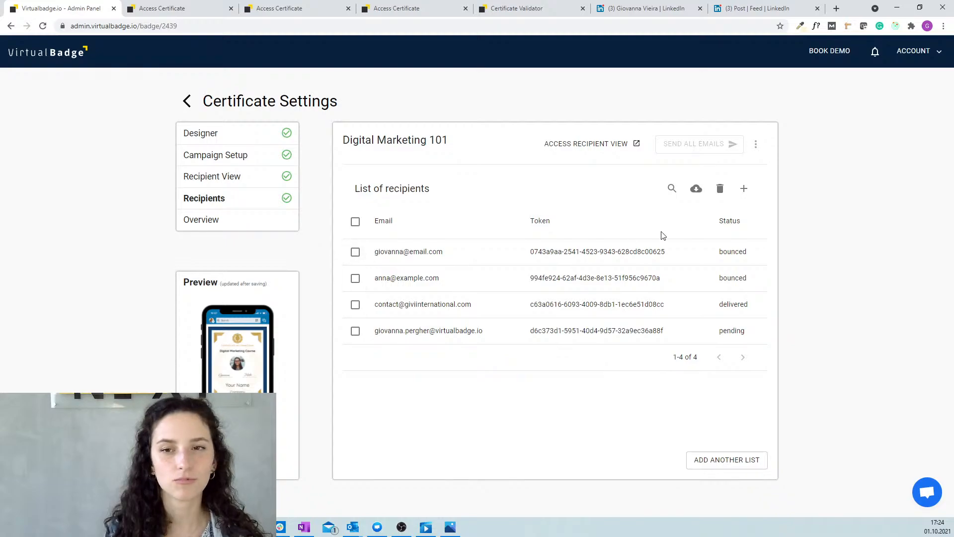
mouse_move(700, 149)
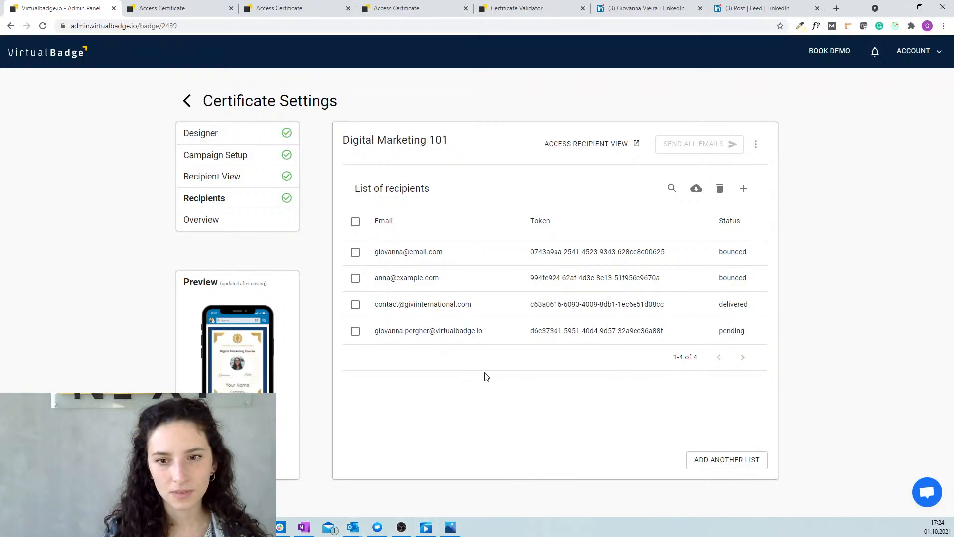
Open the full statistics for Digital Marketing 101 from its Overview.
left_click(216, 219)
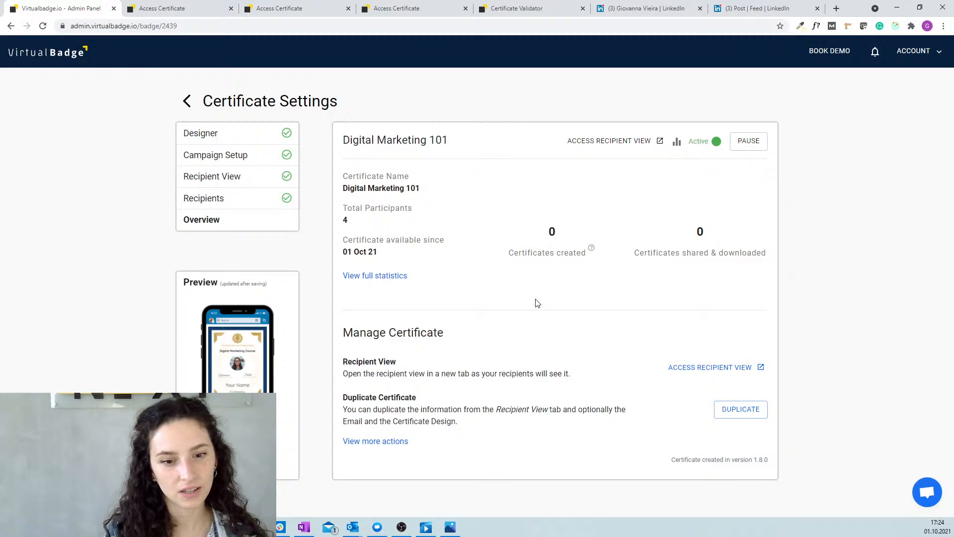
left_click(383, 276)
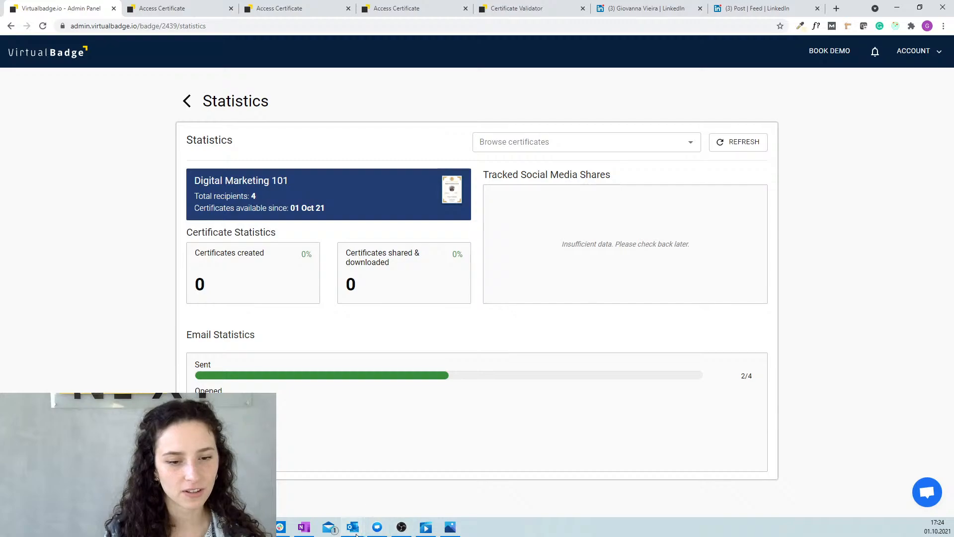
mouse_move(353, 526)
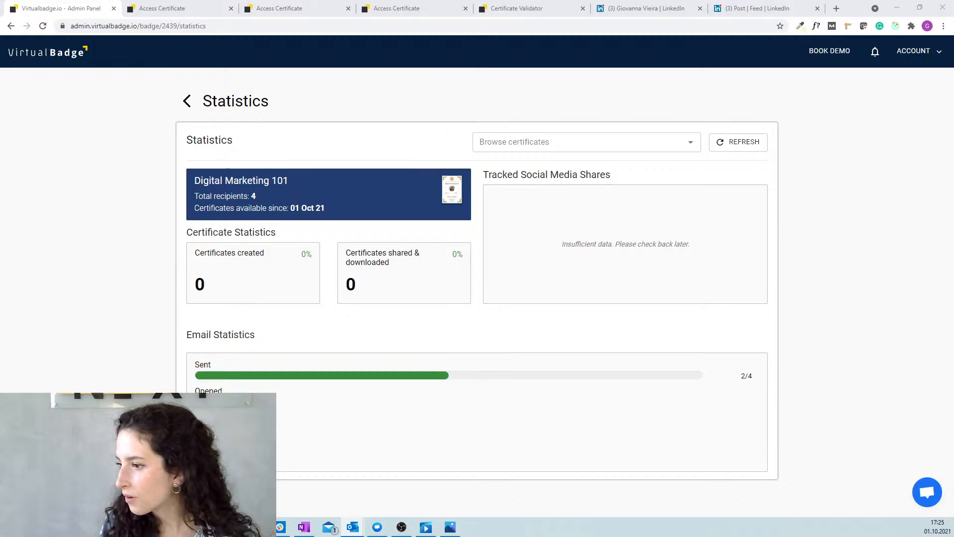
Follow the link in Outlook's 'Your personal participation certificate' email to the Digital Marketing 101 certificate page.
key("alt+Tab")
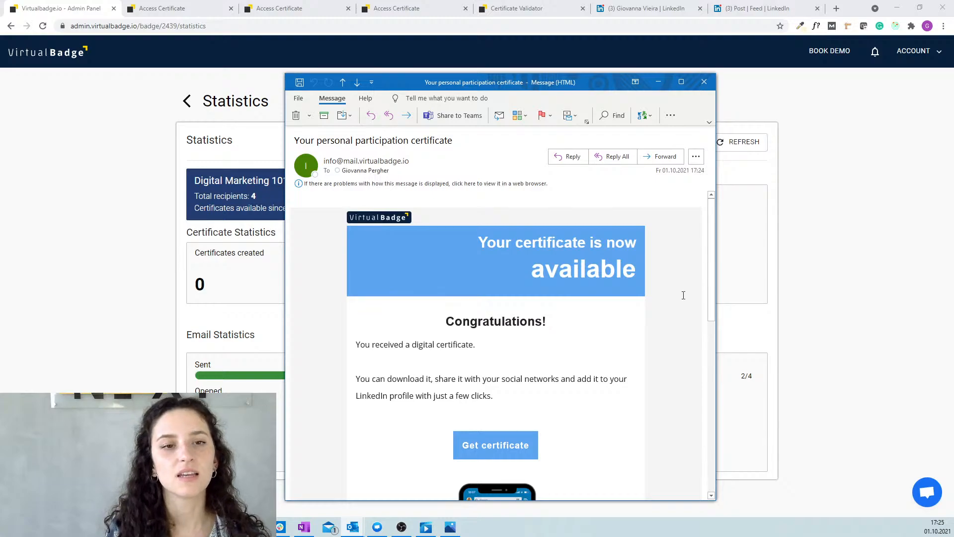
scroll(518, 312, "down", 8)
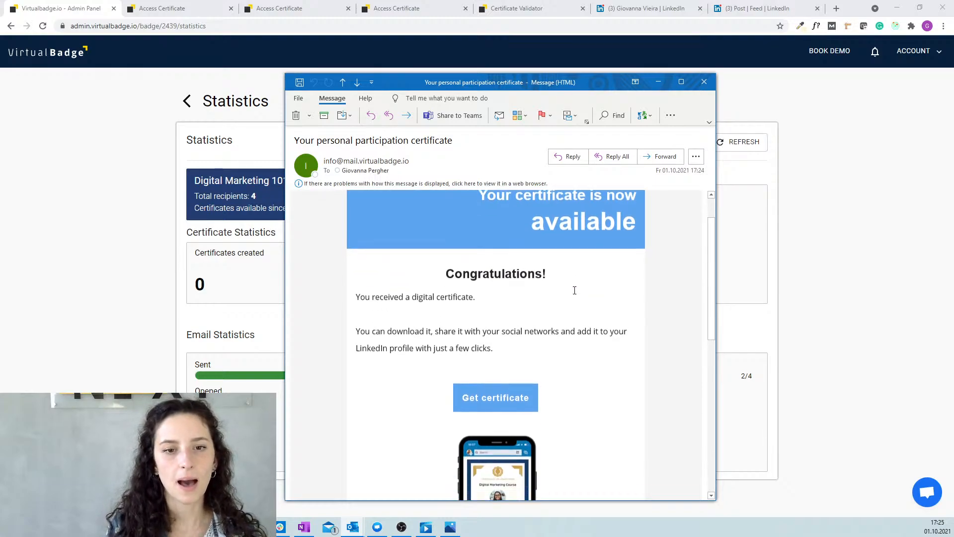
scroll(574, 333, "up", 10)
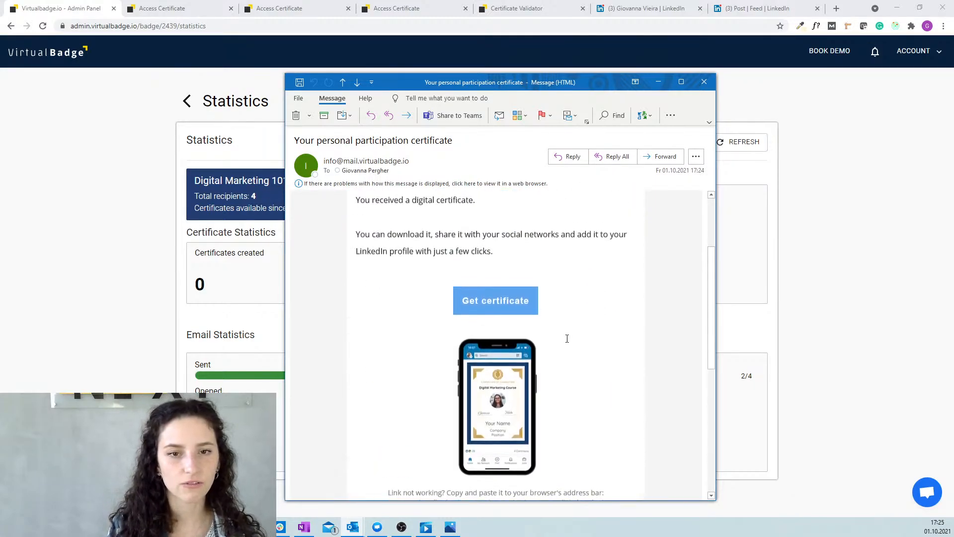
left_click(486, 329)
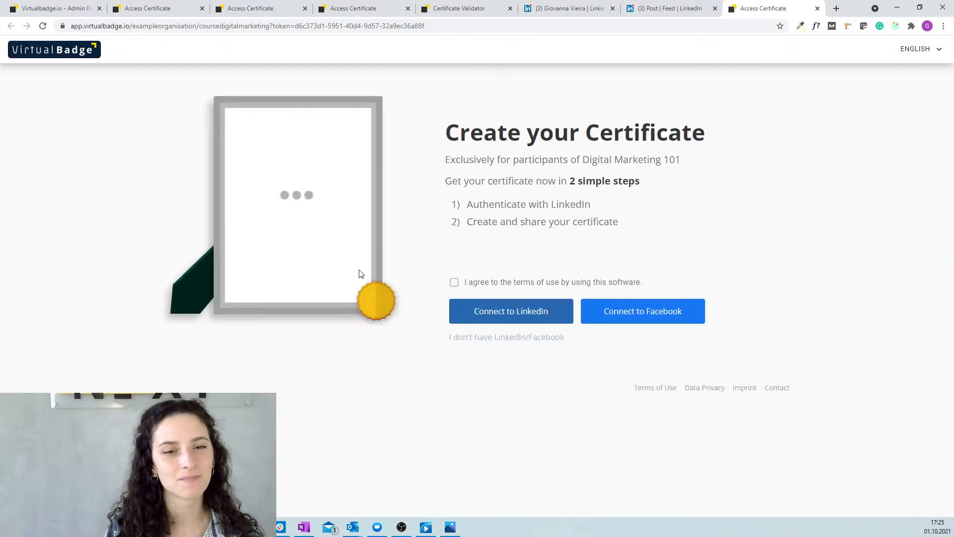
Accept the terms of use and sign in to Virtualbadge.io through LinkedIn.
left_click(454, 283)
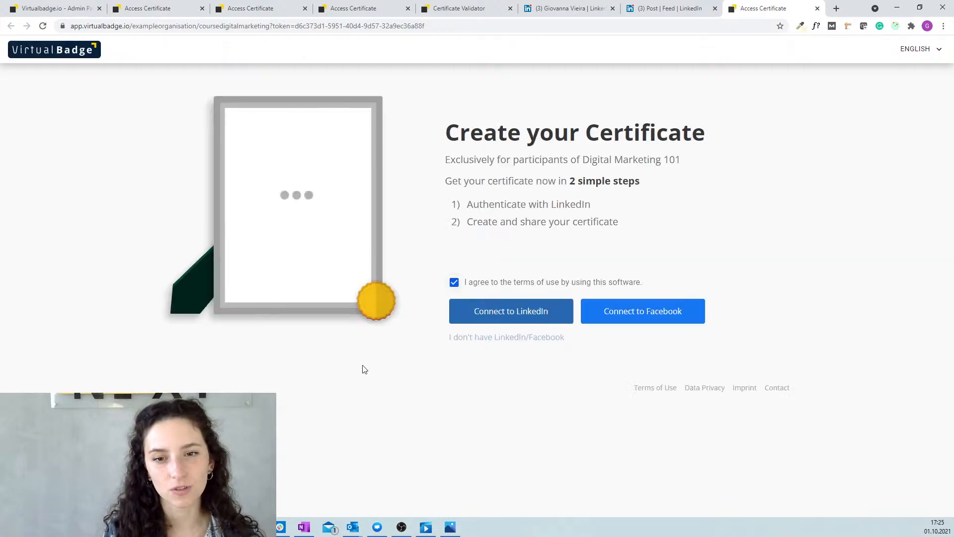
left_click(529, 312)
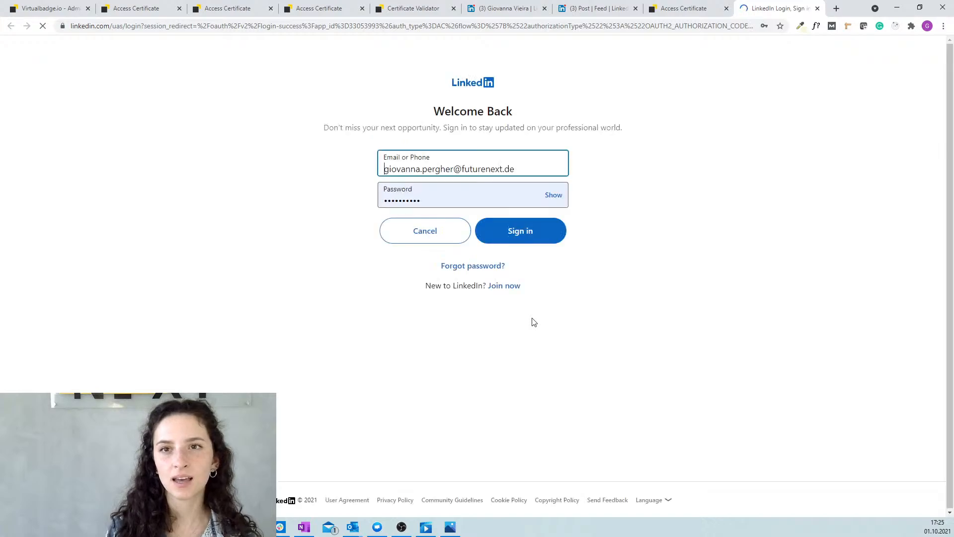
left_click(519, 237)
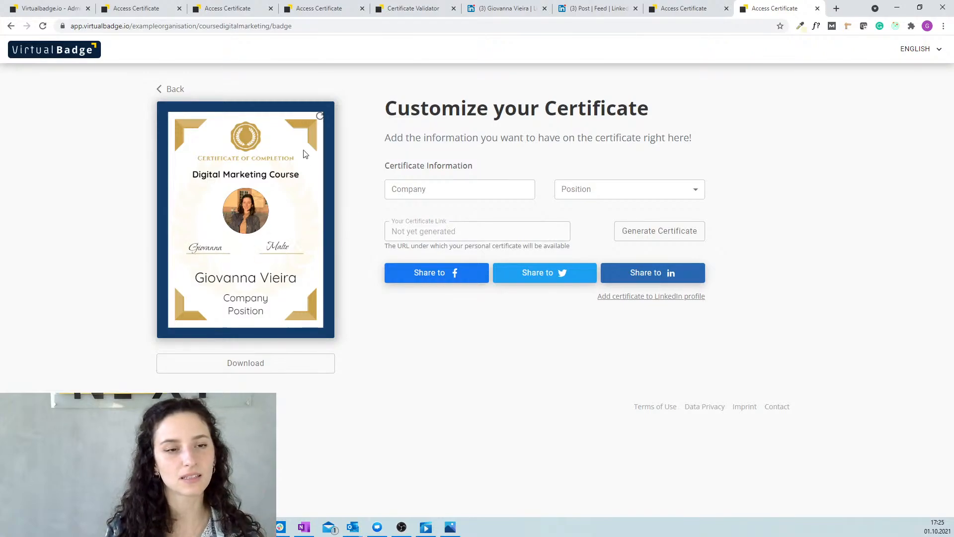
Enter company 'Virtualbadge.io' and position Business on the certificate, then choose Share to LinkedIn.
left_click(472, 190)
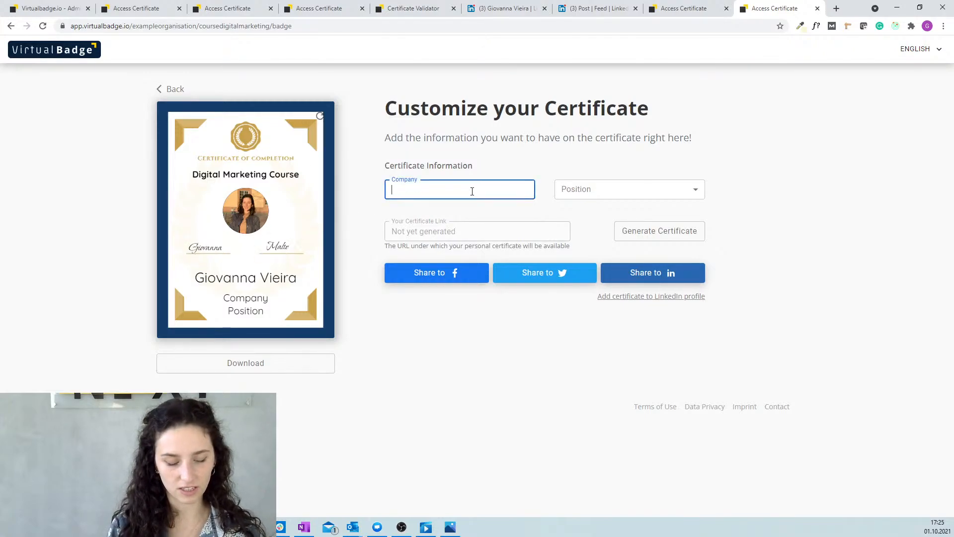
type("Virtualbadge")
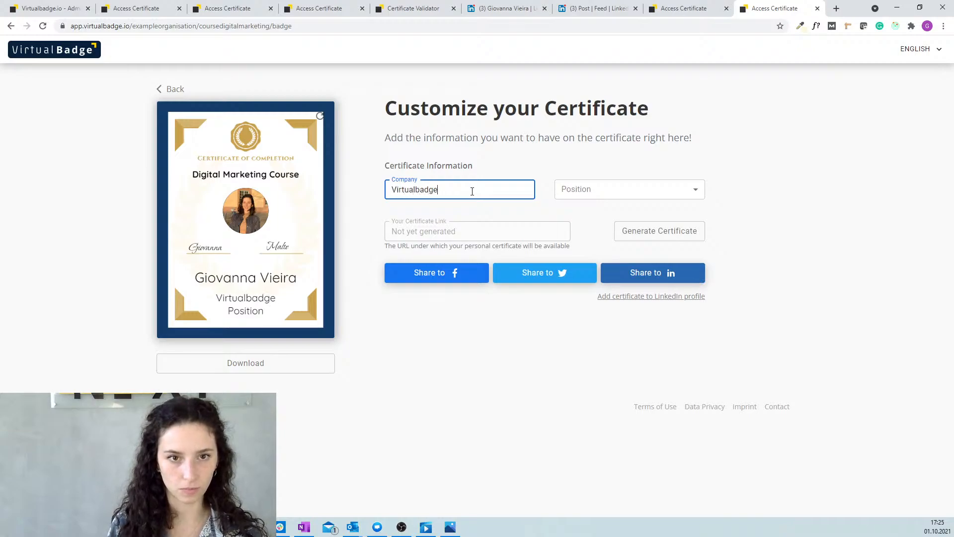
type(".io")
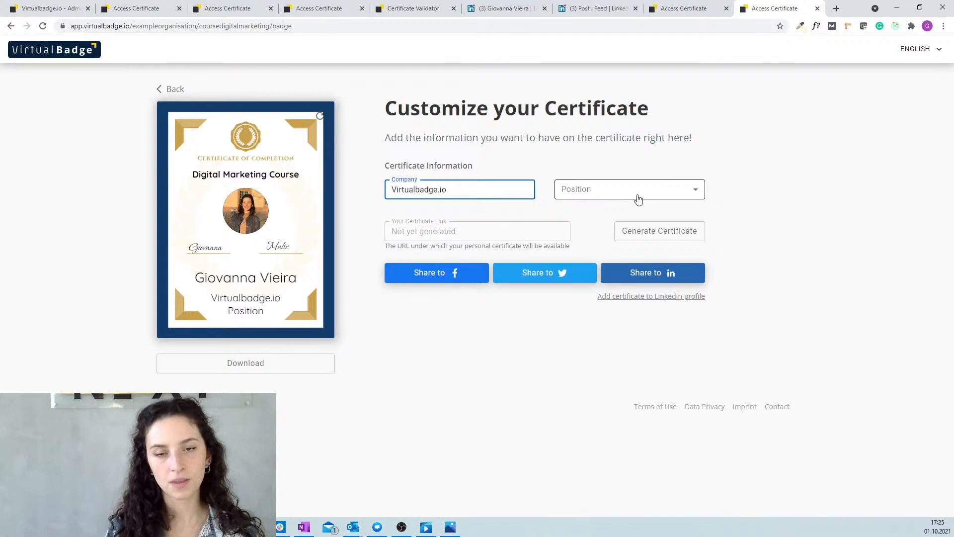
left_click(636, 198)
left_click(599, 210)
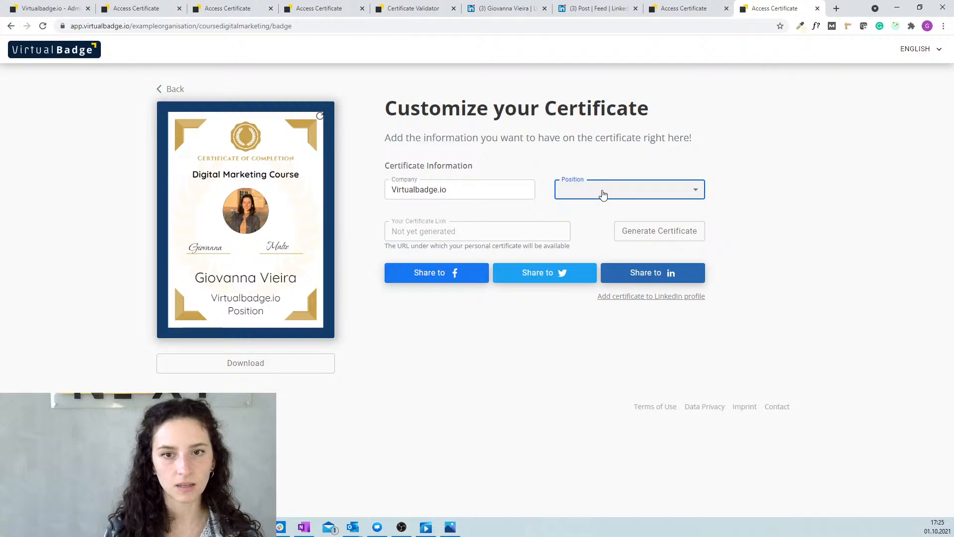
left_click(602, 192)
left_click(600, 215)
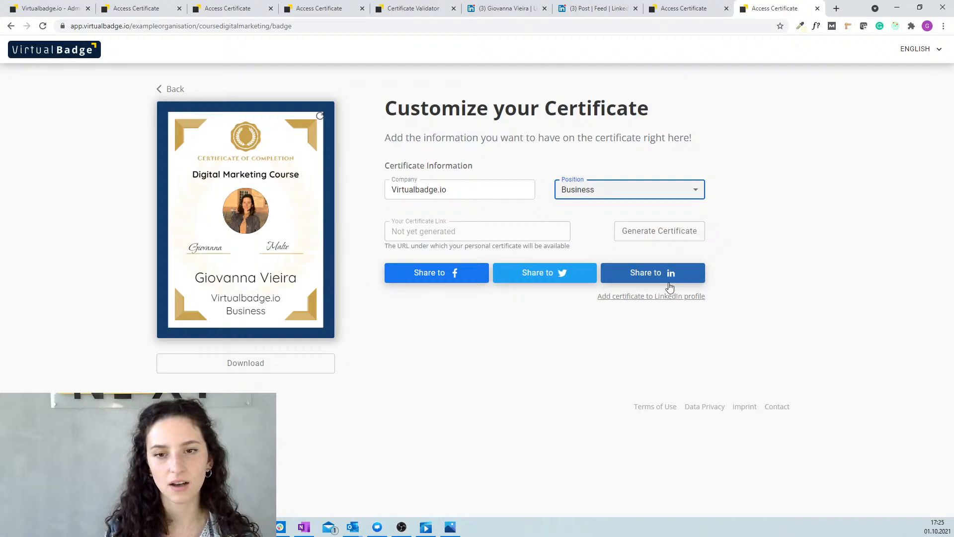
left_click(653, 277)
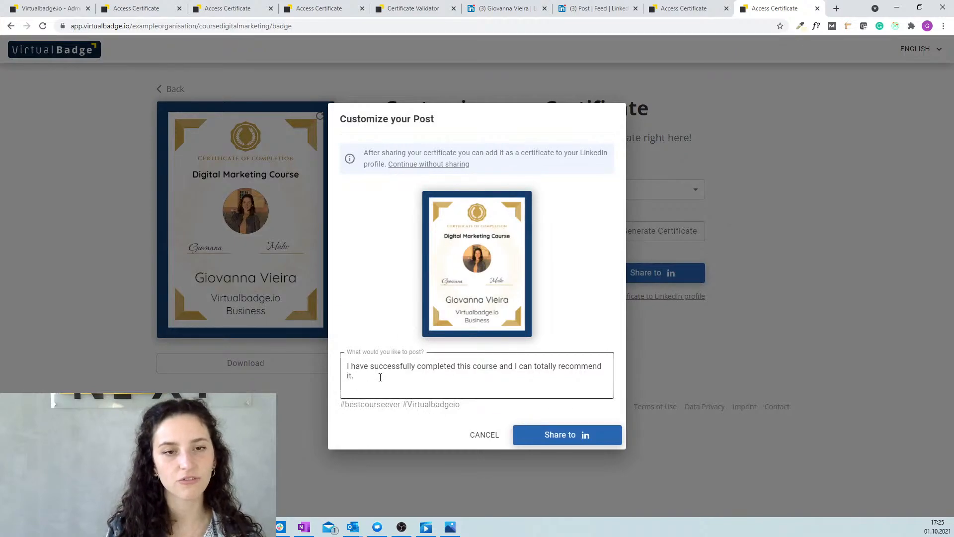
Skip posting to LinkedIn and start adding the certificate to the LinkedIn profile.
left_click(441, 164)
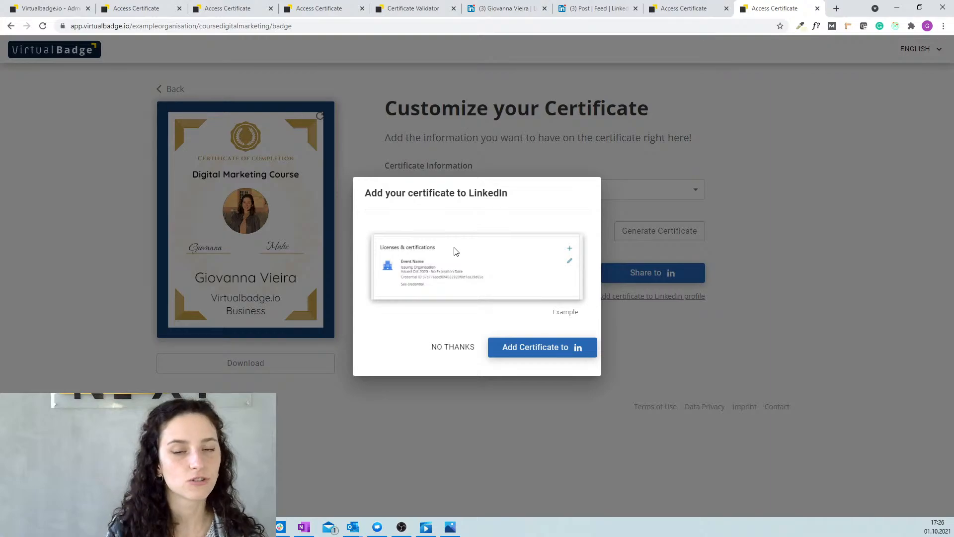
left_click(529, 351)
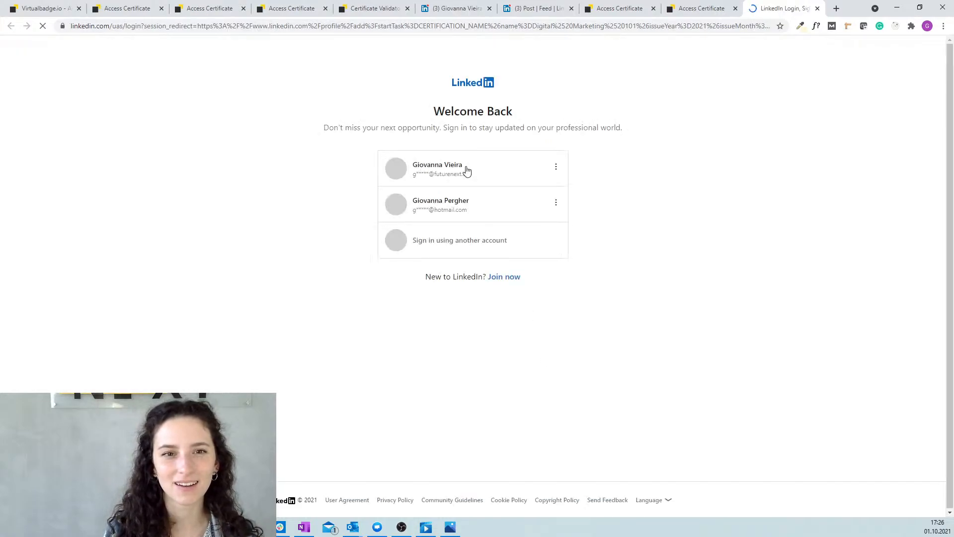
Sign in with the recipient's LinkedIn account, save the Digital Marketing 101 certification, and open its credential.
left_click(461, 173)
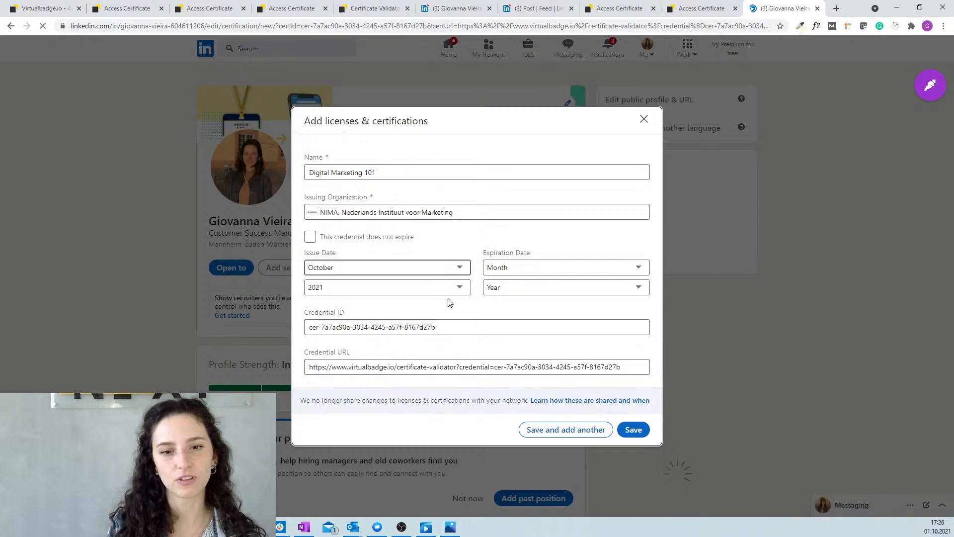
left_click(634, 430)
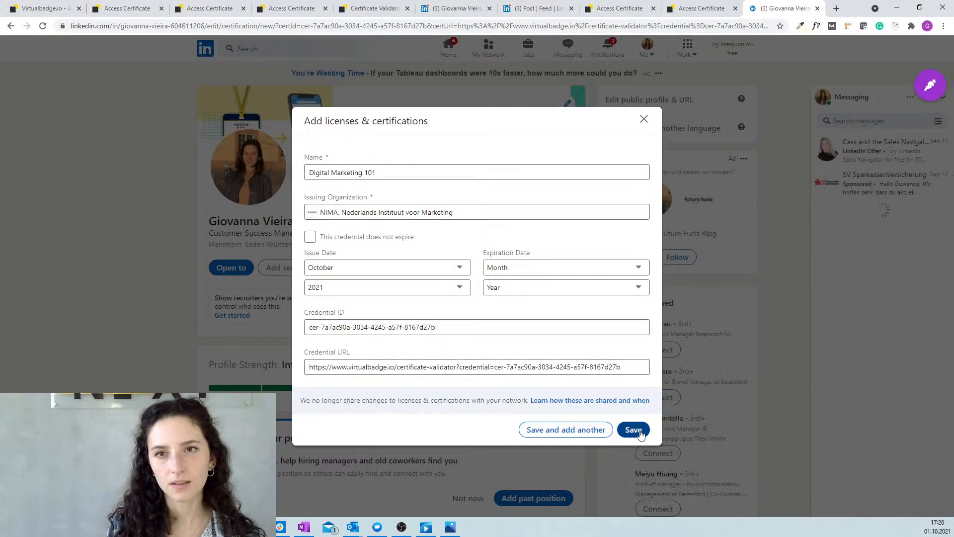
scroll(520, 317, "down", 15)
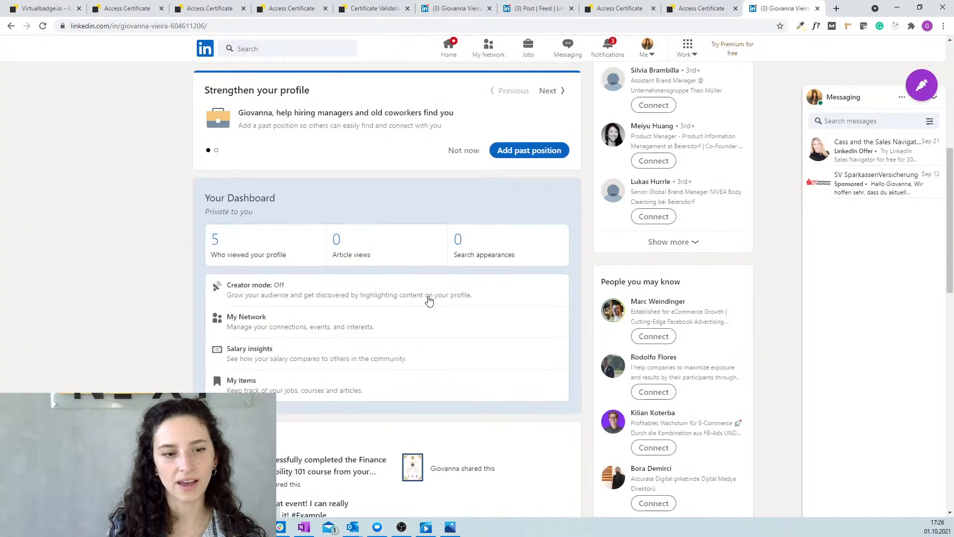
scroll(397, 297, "down", 2)
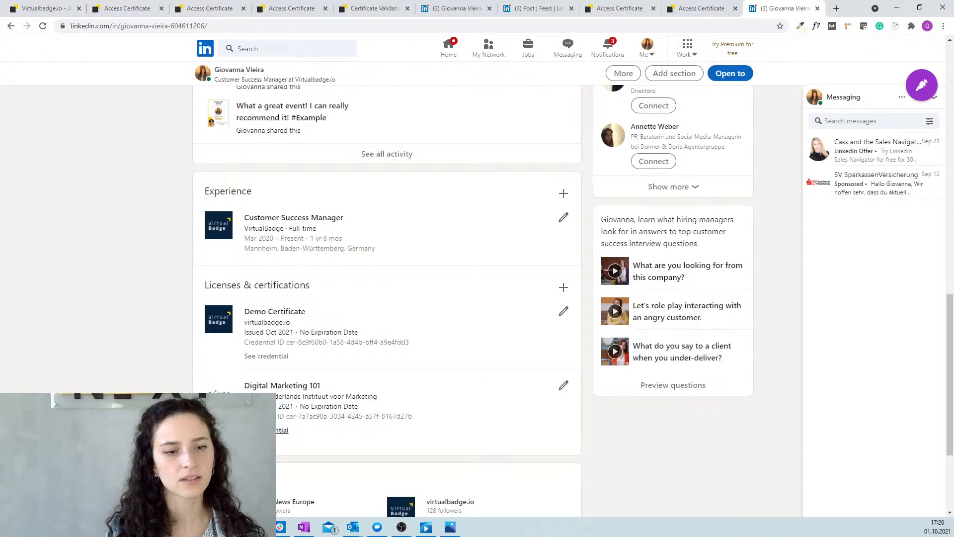
left_click(283, 430)
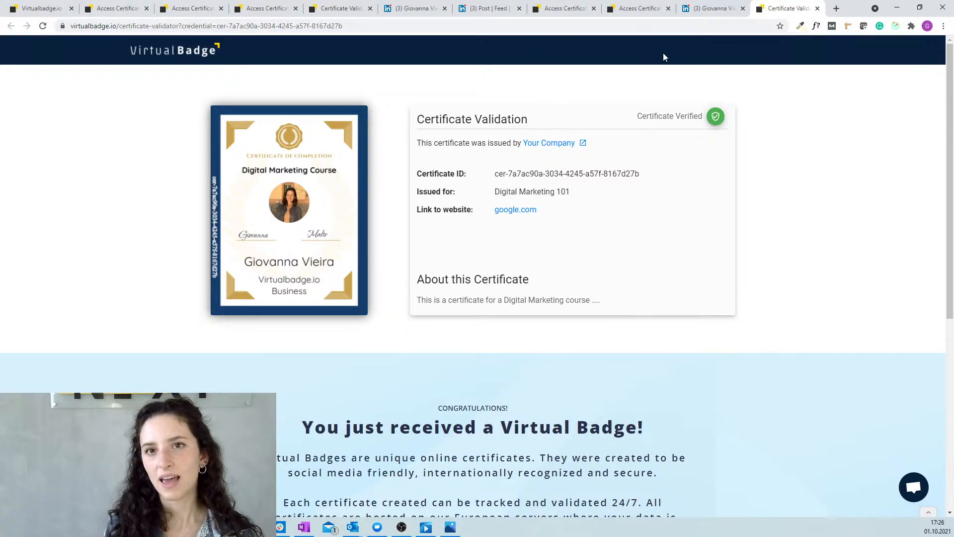
Check the verified credential, then switch back to the Virtualbadge.io admin statistics tab.
left_click(114, 7)
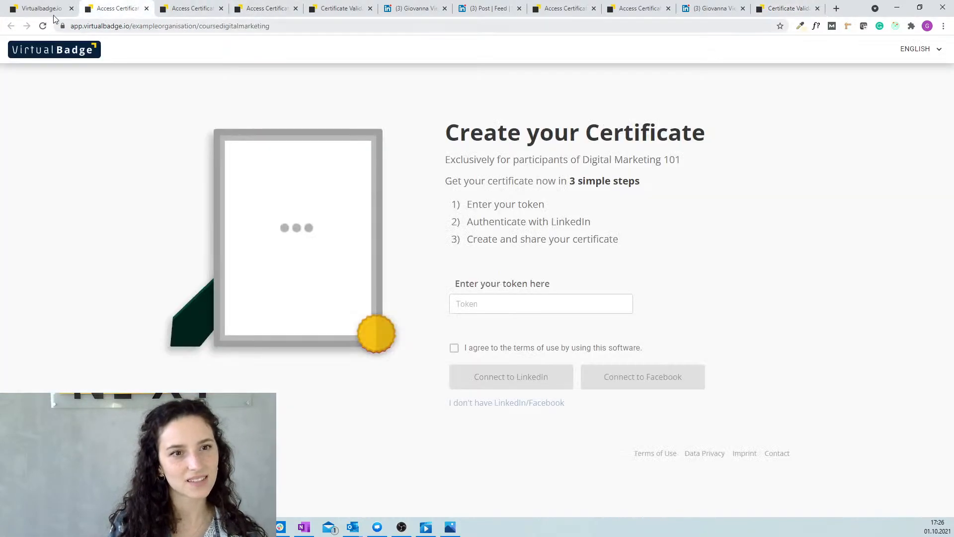
left_click(50, 8)
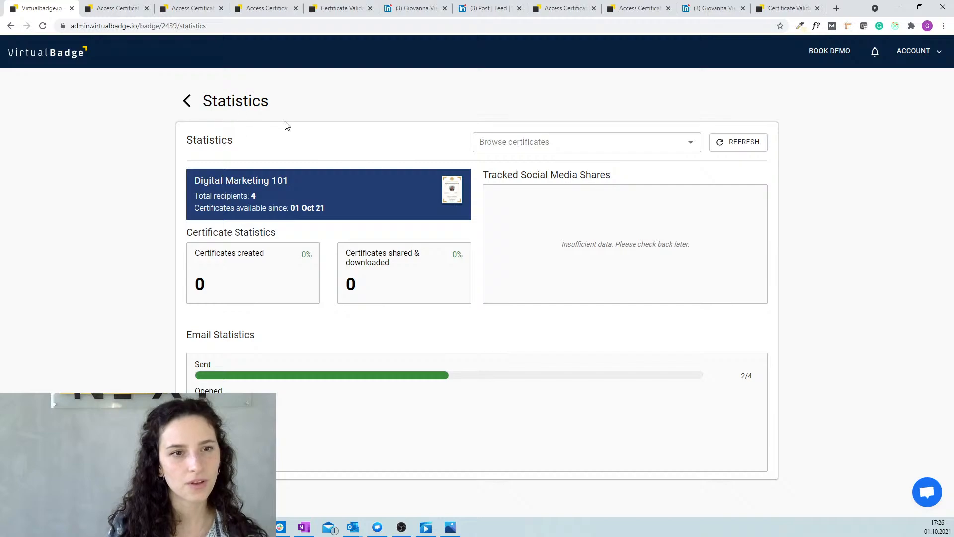
Refresh Digital Marketing 101 statistics to show one certificate created, then return to the certificate list.
left_click(739, 142)
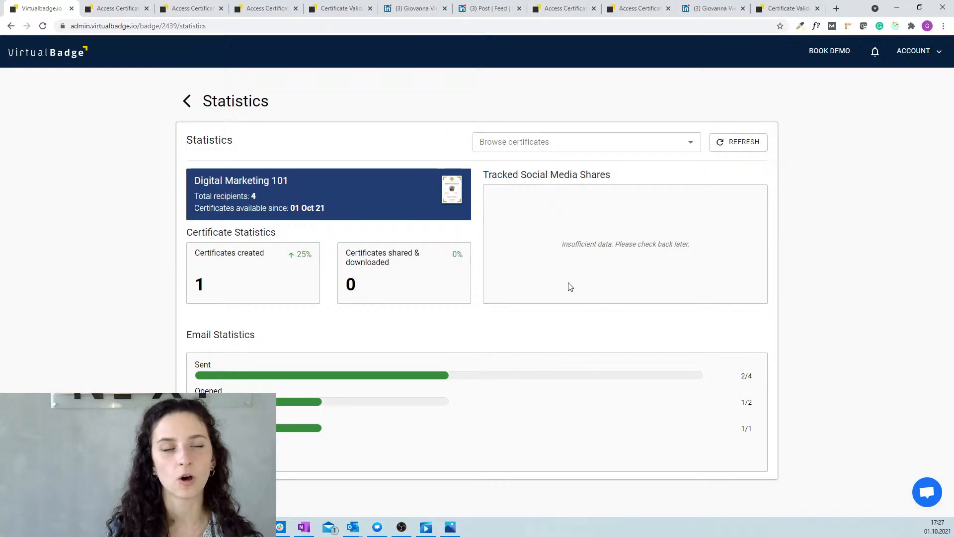
left_click(219, 103)
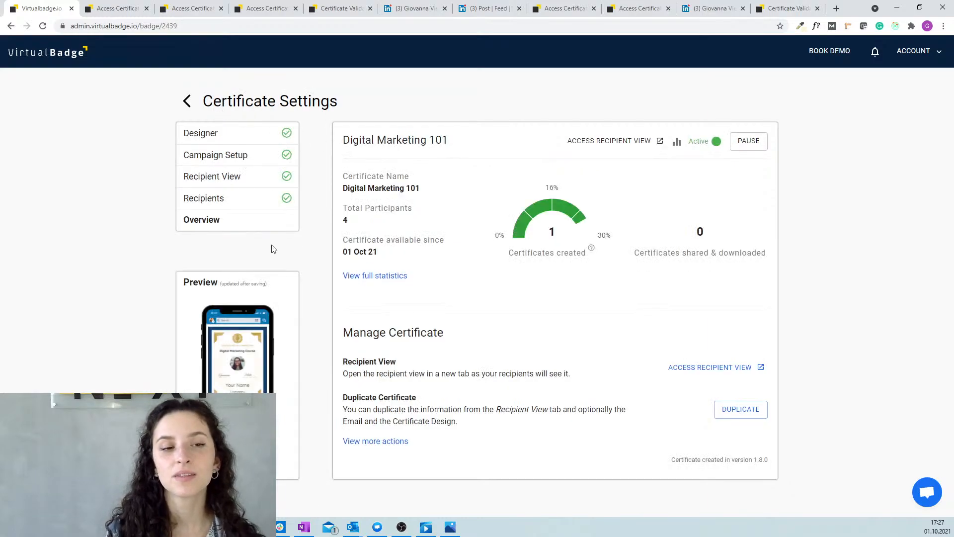
left_click(250, 102)
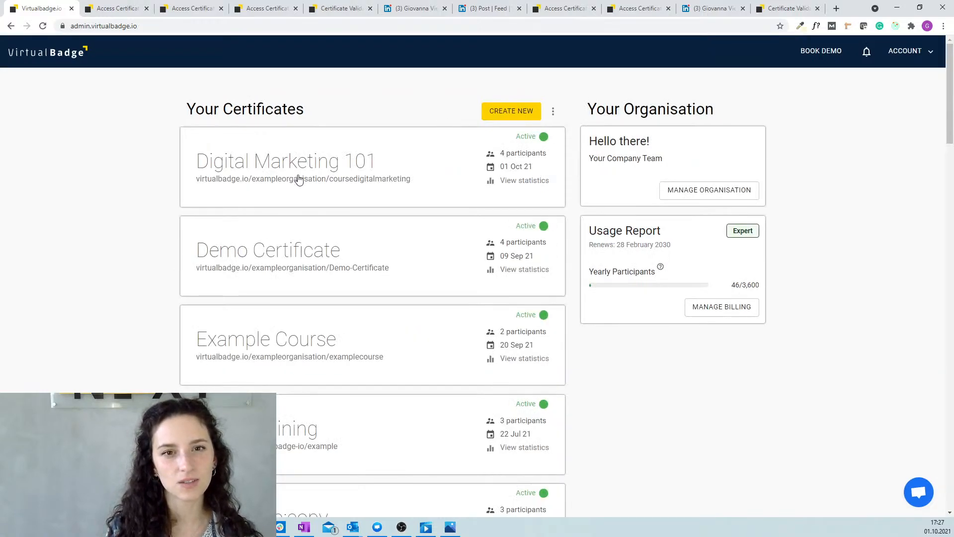
View the Demo Certificate's full statistics, then return to the certificates dashboard.
left_click(286, 266)
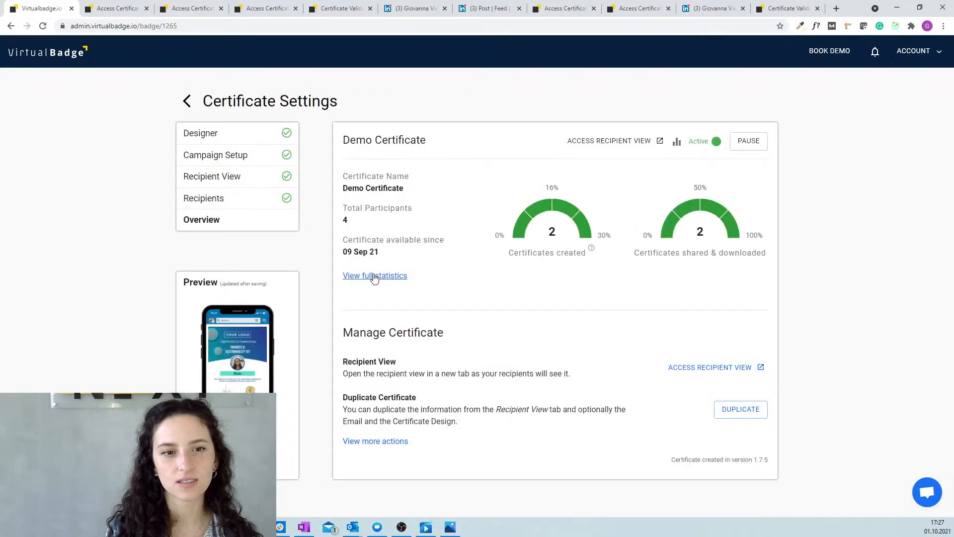
left_click(374, 275)
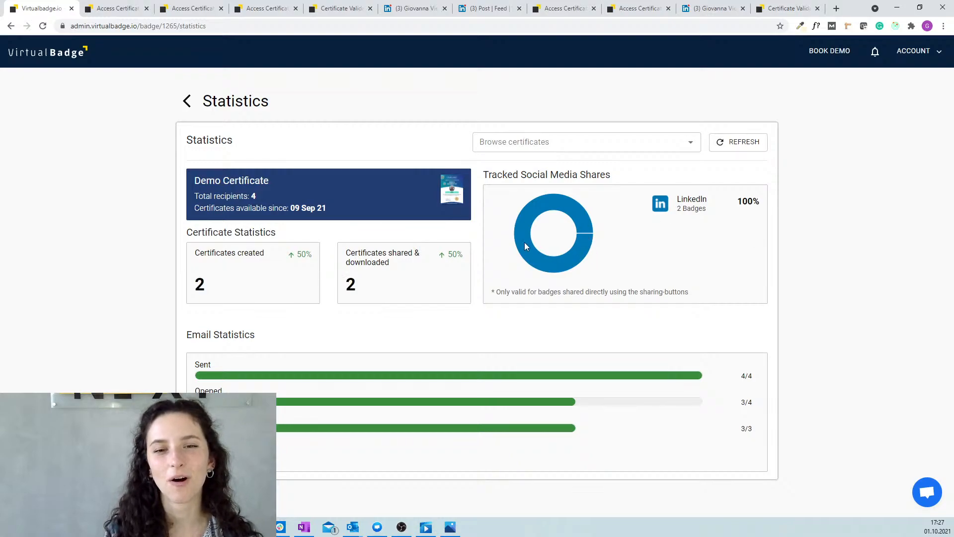
left_click(224, 103)
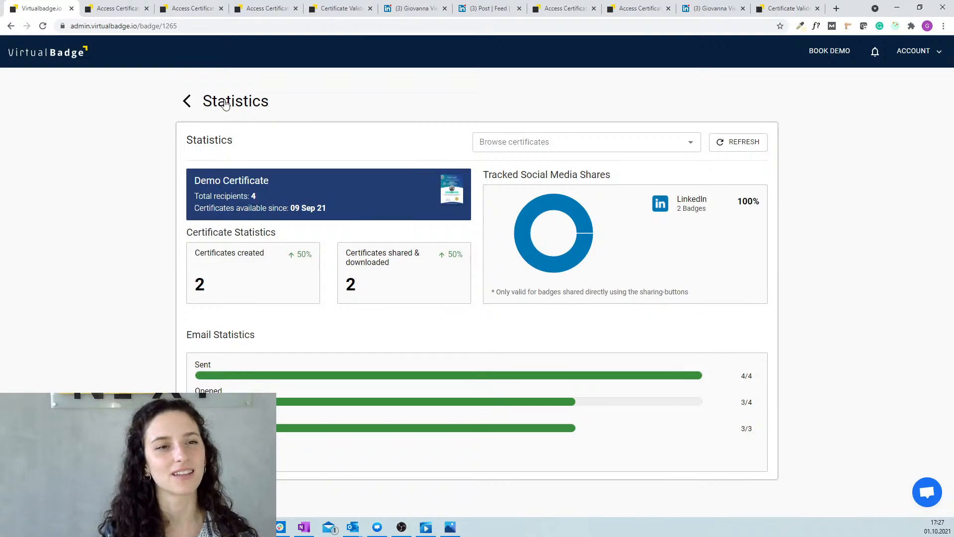
left_click(225, 103)
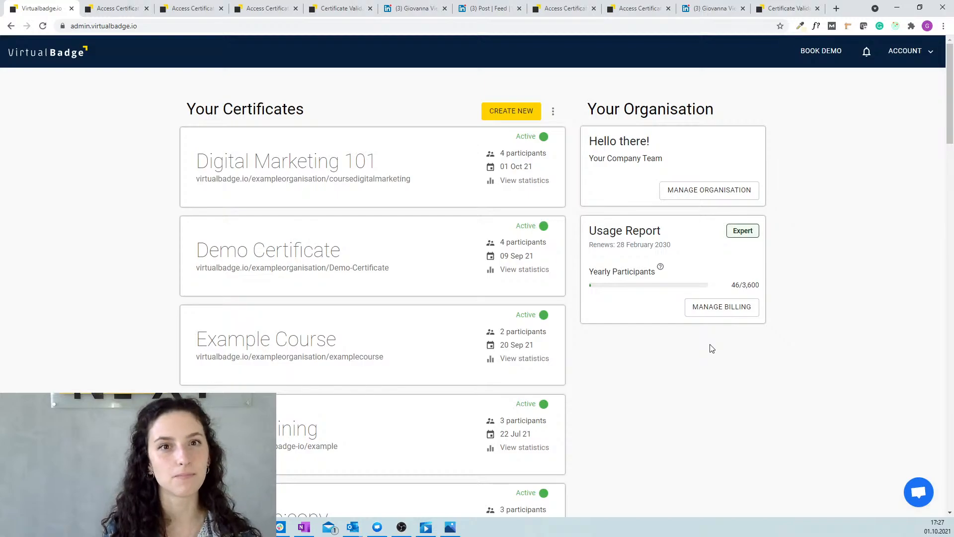
Check the Expert plan billing overview and go back to the certificates dashboard.
left_click(731, 307)
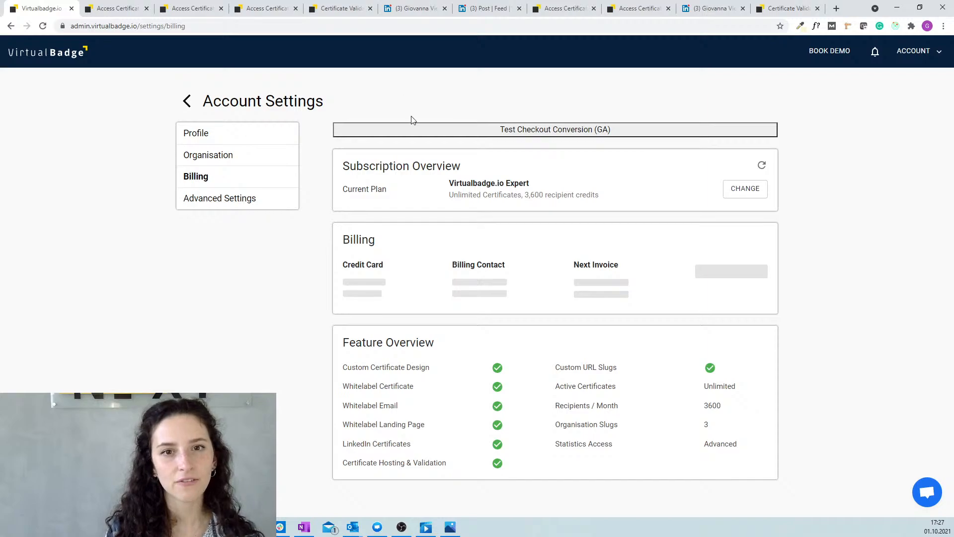
left_click(187, 101)
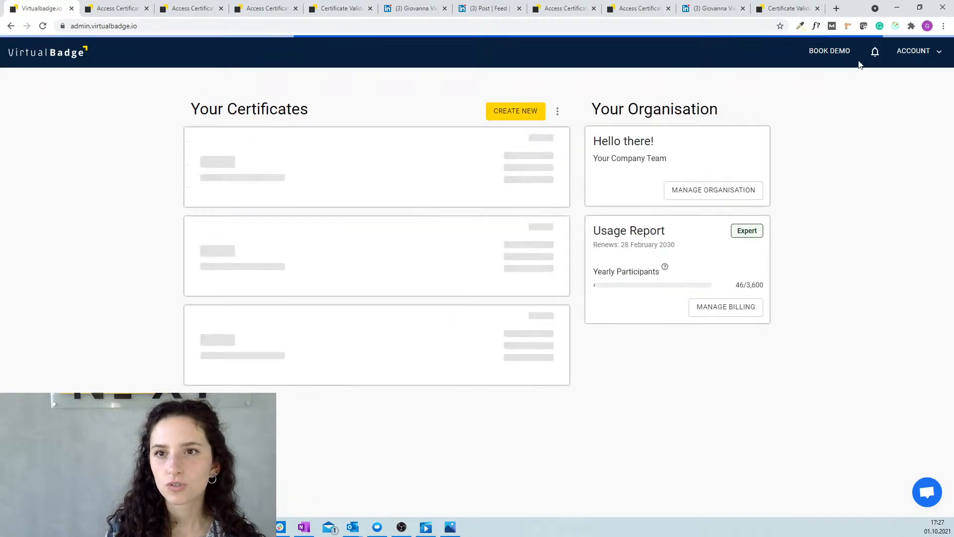
left_click(837, 9)
Load the public virtualbadge.io homepage in the new tab via the address bar suggestion.
left_click(724, 28)
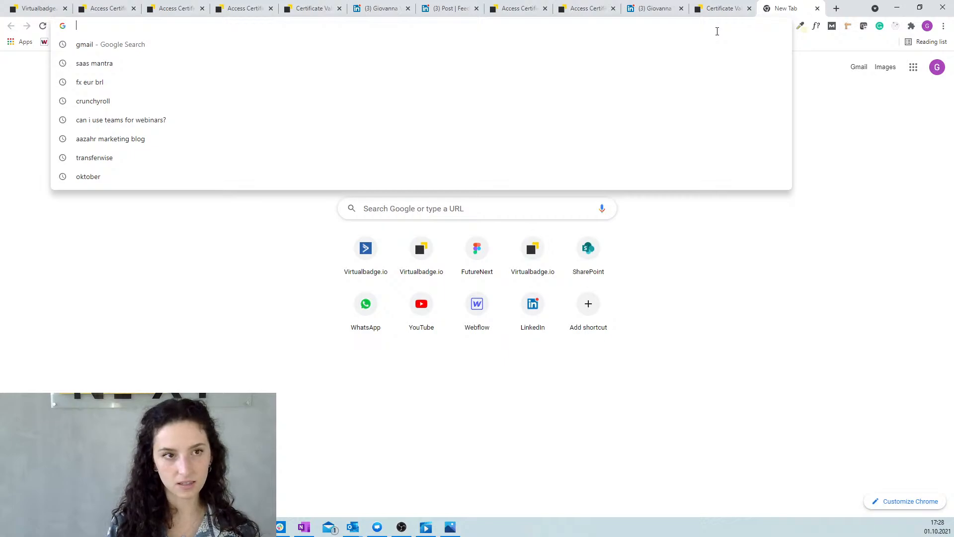
type("virtualbadge.io")
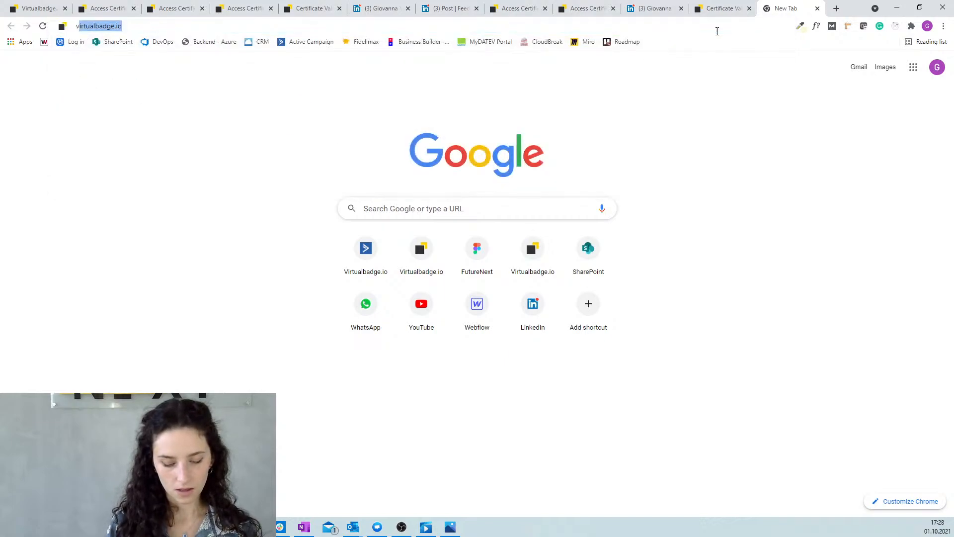
key("Return")
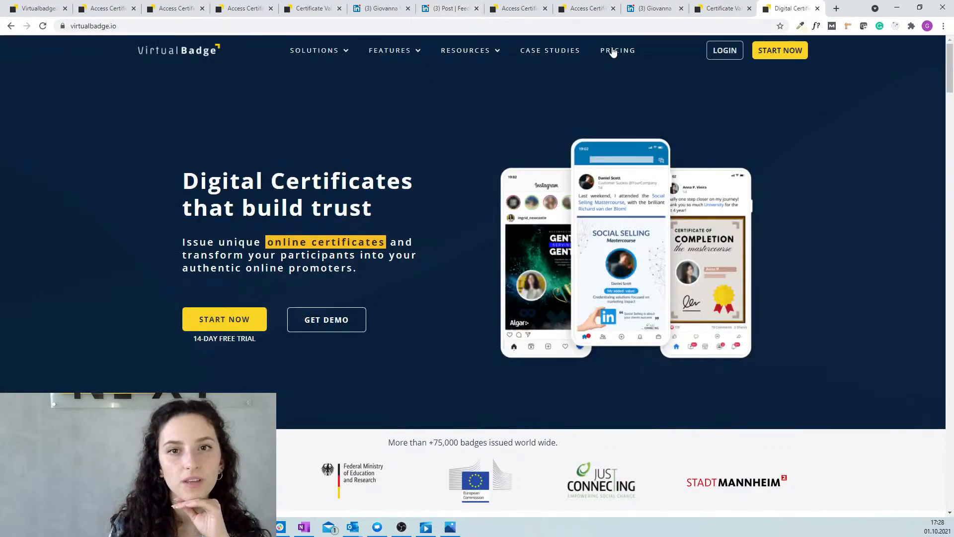
Open Pricing in USD to compare Starter 5$, Pro 49$ and Expert 99$ monthly plans.
left_click(615, 50)
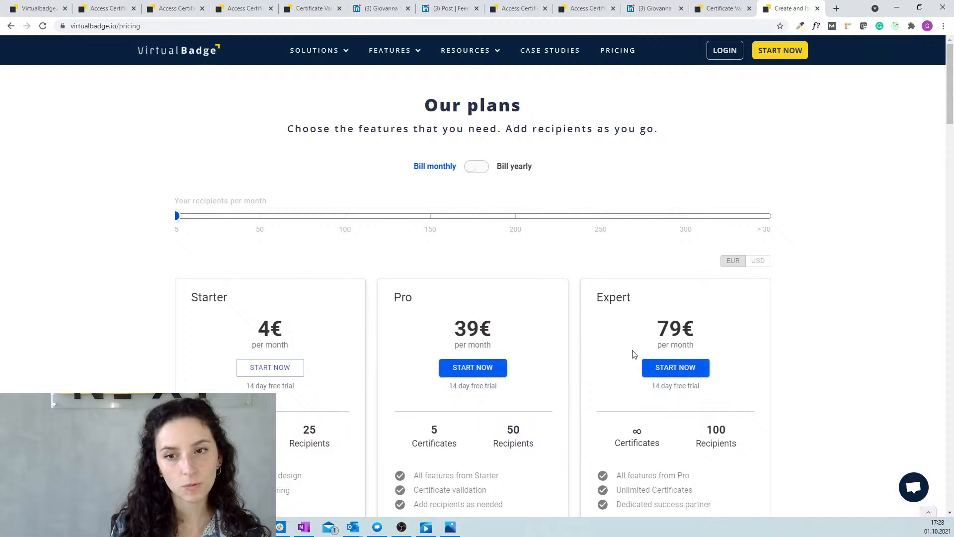
left_click(760, 263)
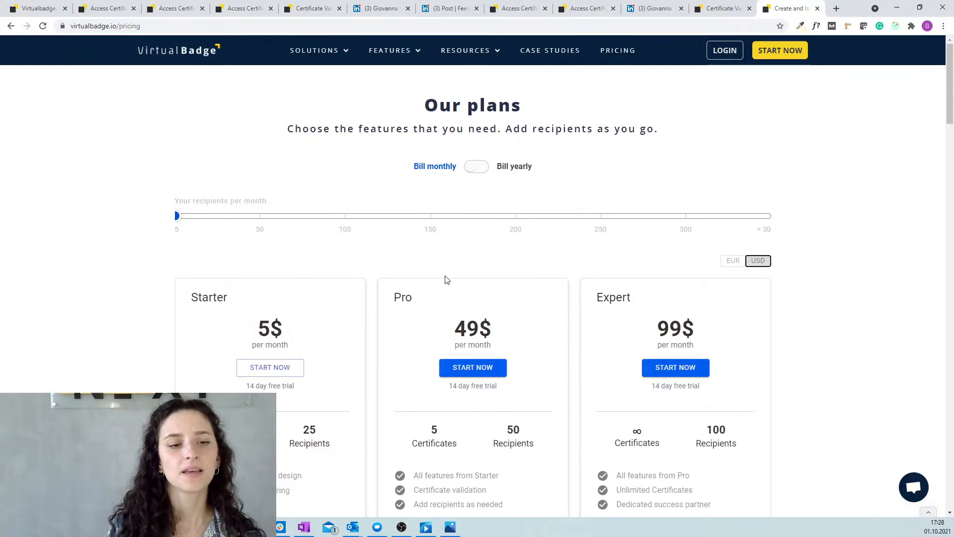
scroll(397, 313, "down", 2)
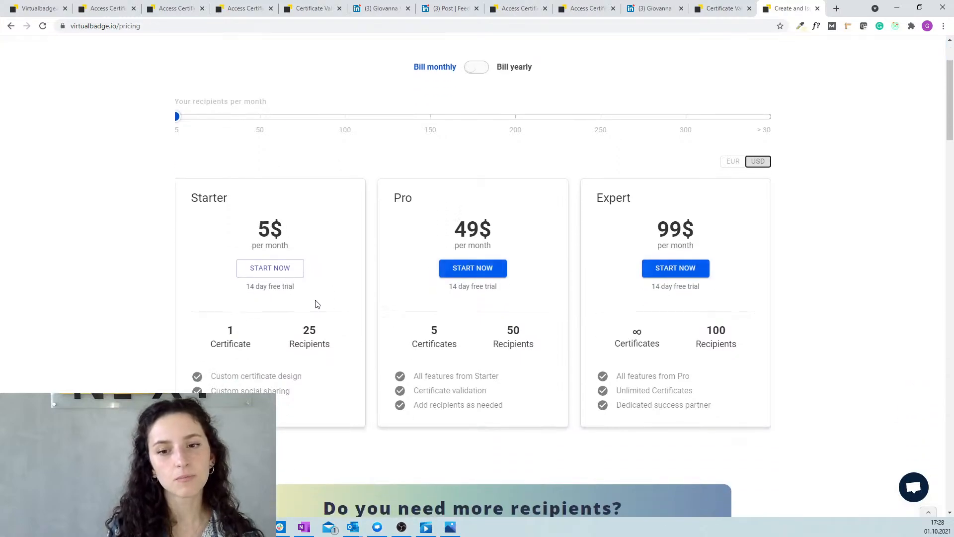
scroll(656, 319, "up", 1)
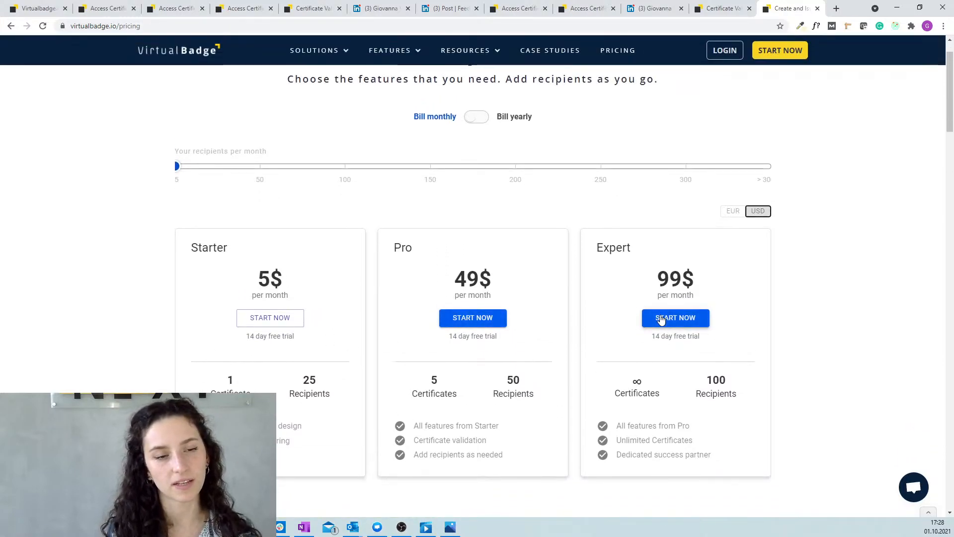
scroll(641, 299, "up", 1)
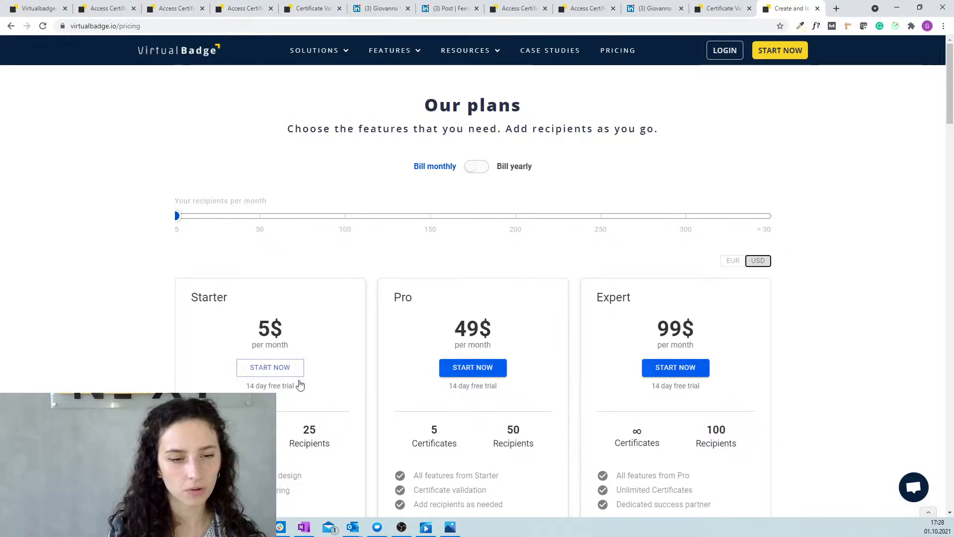
scroll(299, 381, "down", 1)
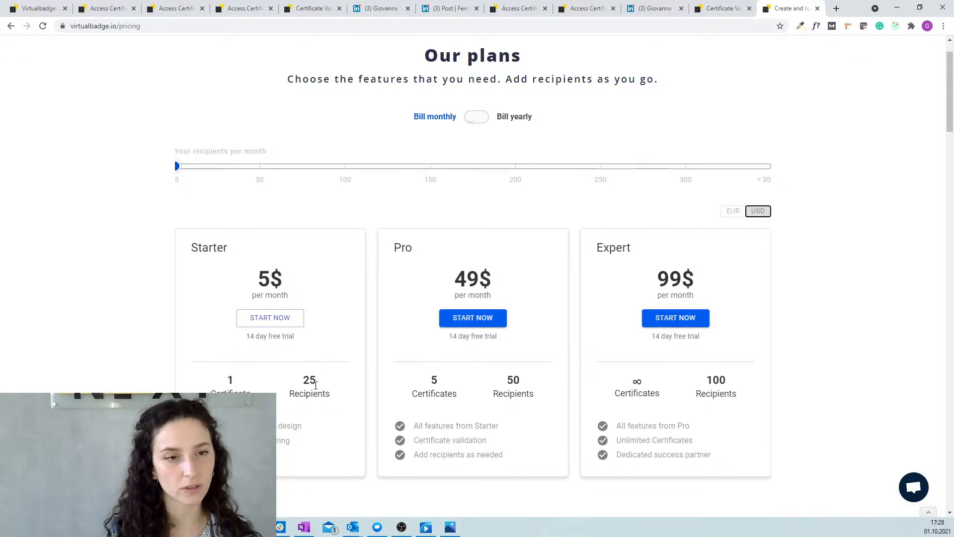
scroll(315, 390, "up", 1)
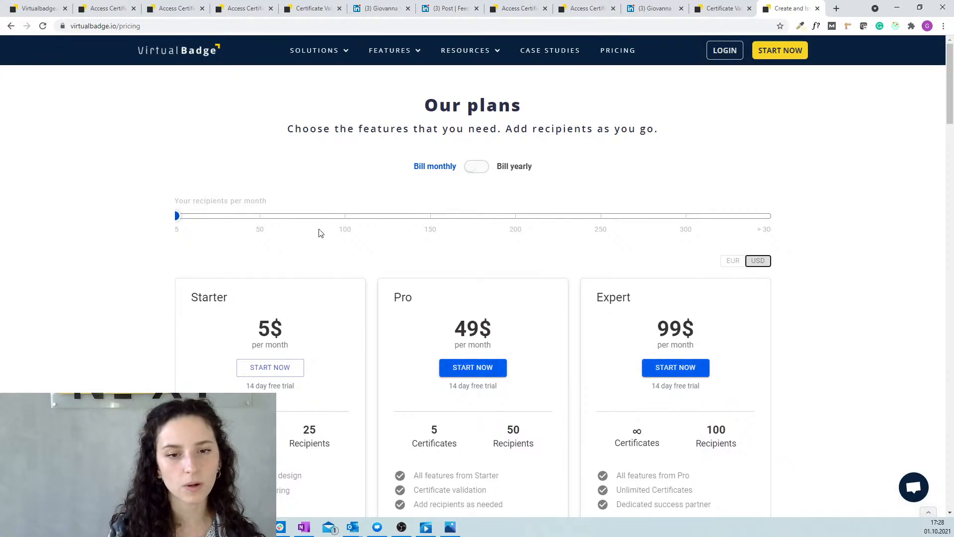
Compare monthly plan prices for 5, 50 and 100 recipients with the slider.
left_click(260, 216)
left_click_drag(259, 219, 357, 217)
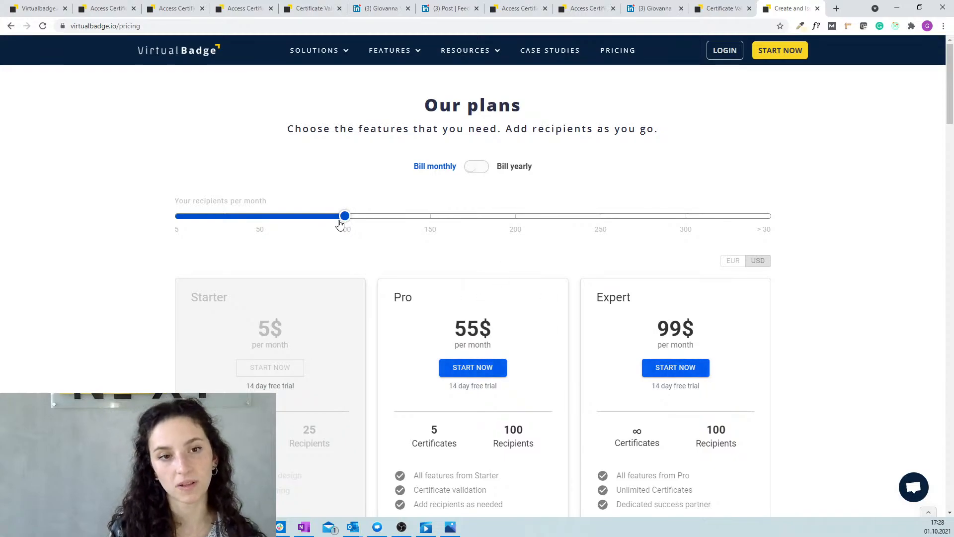
mouse_move(341, 221)
left_mouse_down()
mouse_move(522, 226)
mouse_move(336, 223)
left_mouse_up()
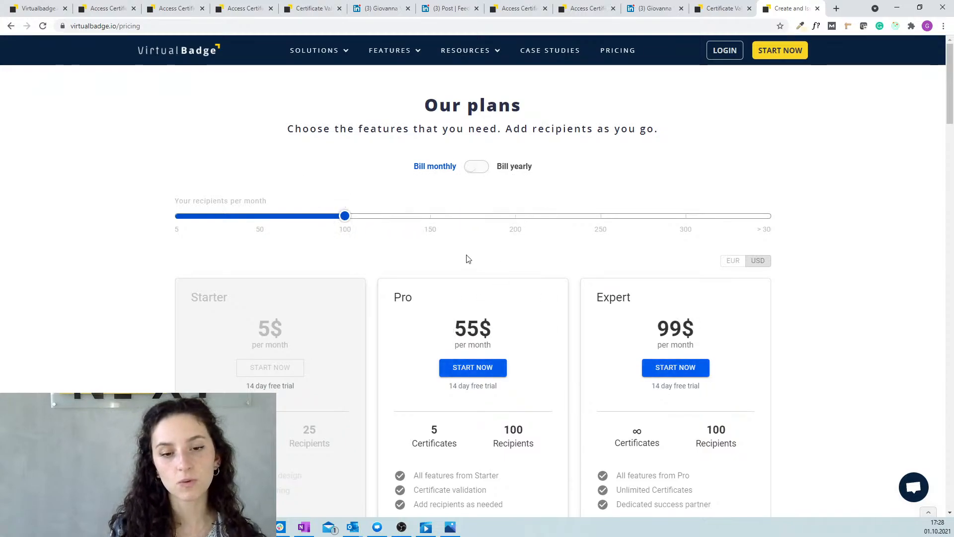
scroll(467, 258, "down", 2)
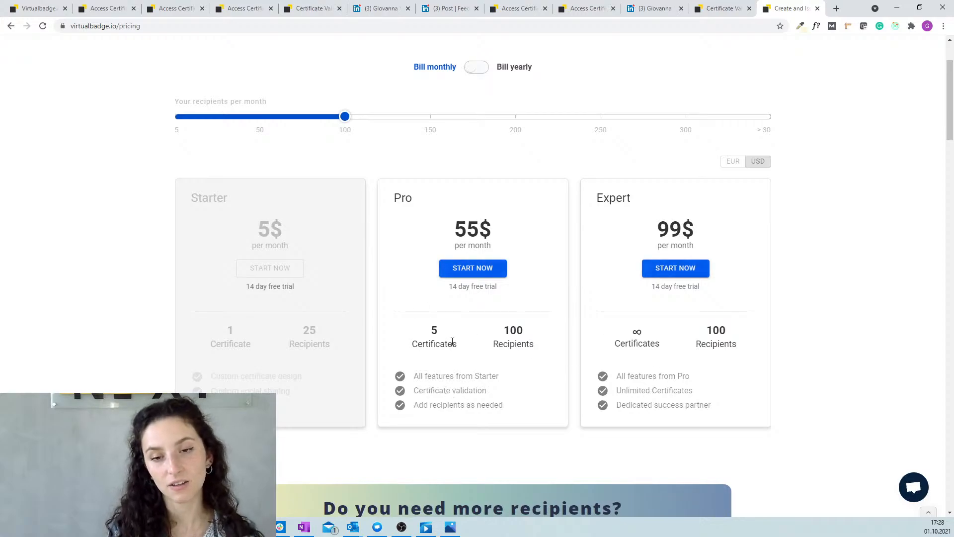
scroll(450, 343, "up", 1)
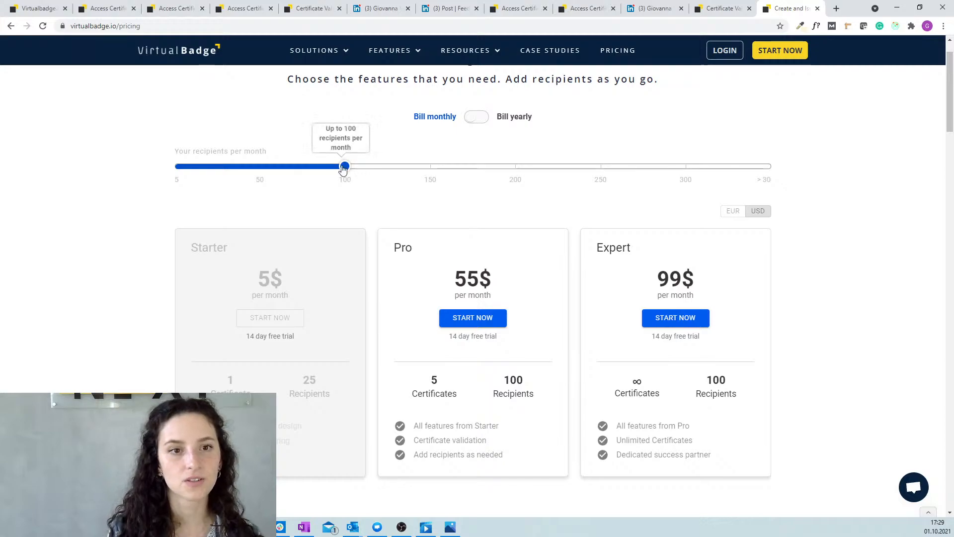
Switch to yearly billing at 1800 recipients, showing Pro at 50$ and Expert at 85$.
left_click_drag(345, 166, 600, 166)
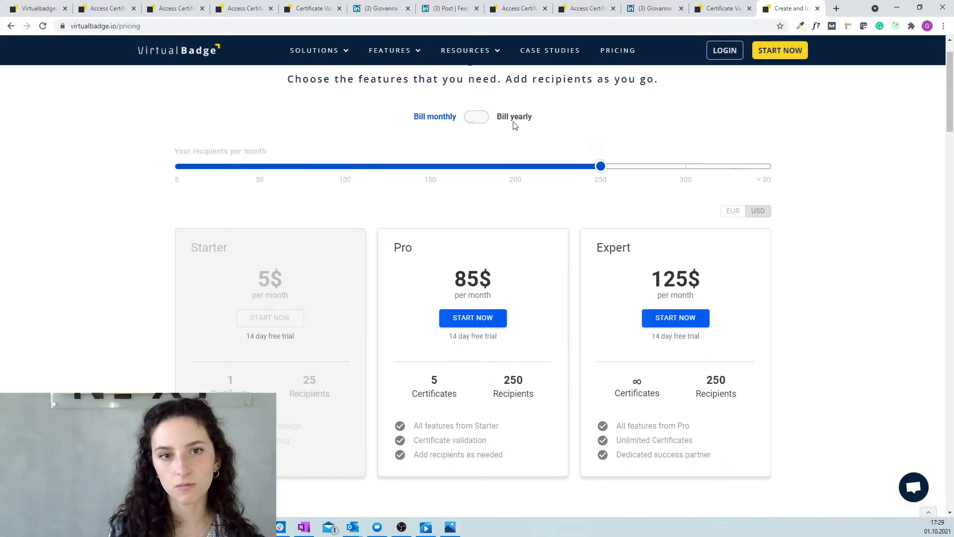
left_click(477, 119)
left_click(430, 169)
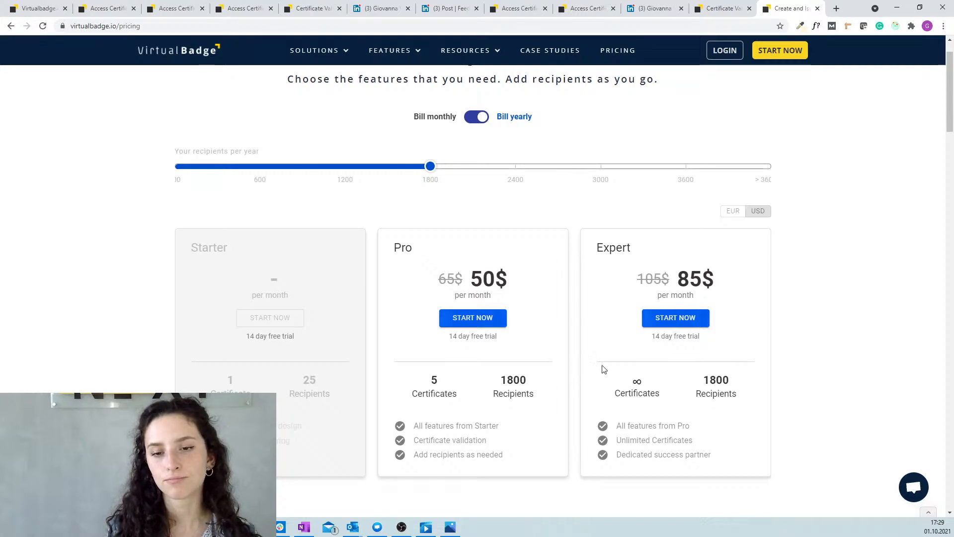
scroll(644, 341, "down", 2)
scroll(644, 341, "up", 2)
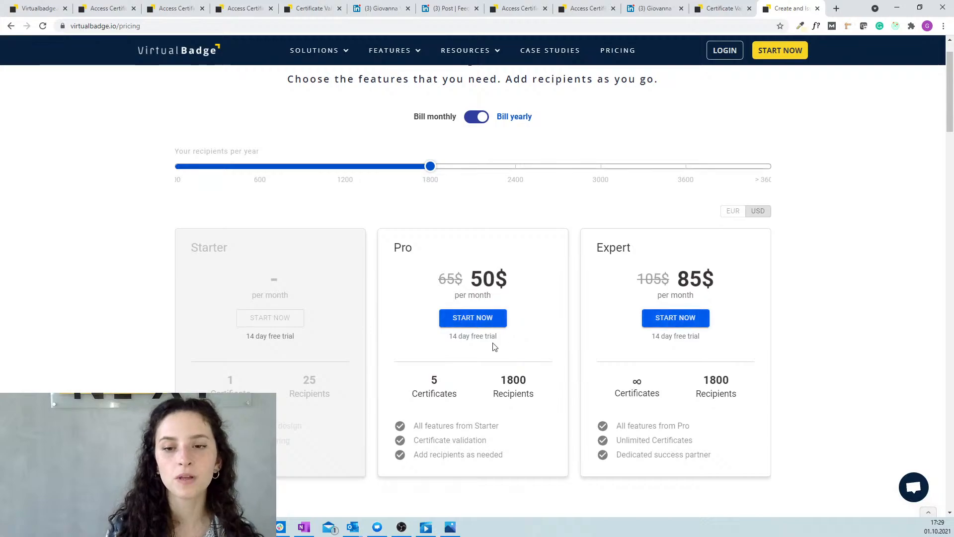
scroll(495, 348, "down", 13)
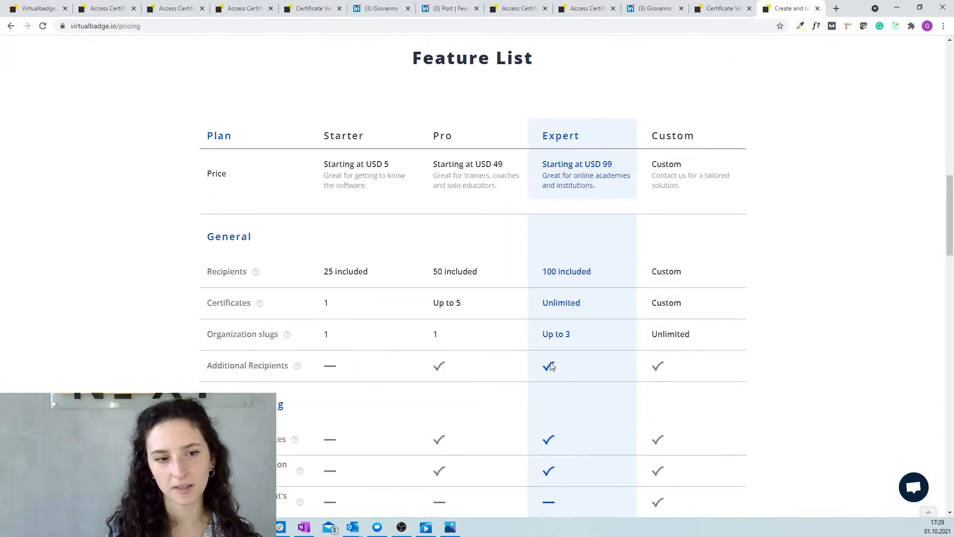
scroll(551, 359, "up", 9)
scroll(550, 364, "up", 5)
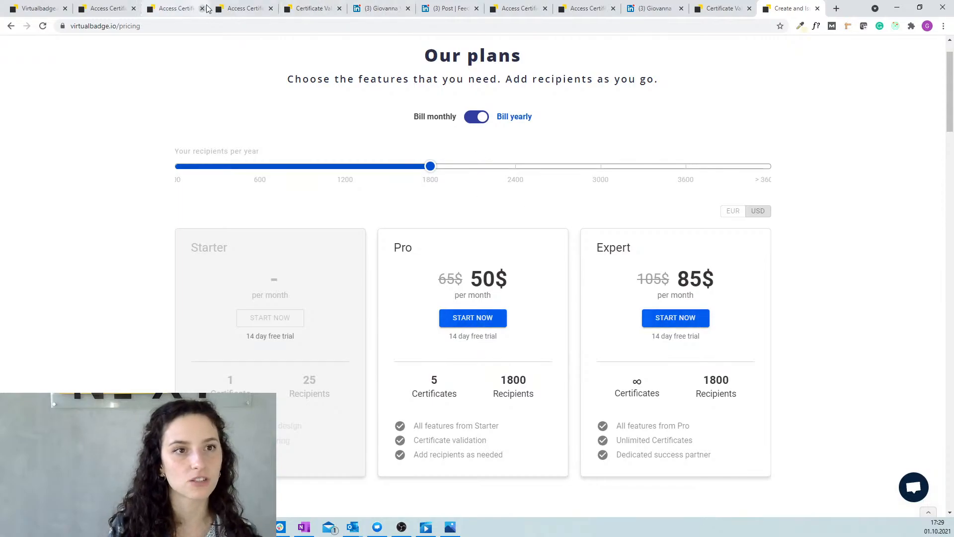
Cycle through the certificate tabs back to the admin dashboard and close the extra Access Certificate tab.
left_click(246, 9)
left_click(310, 9)
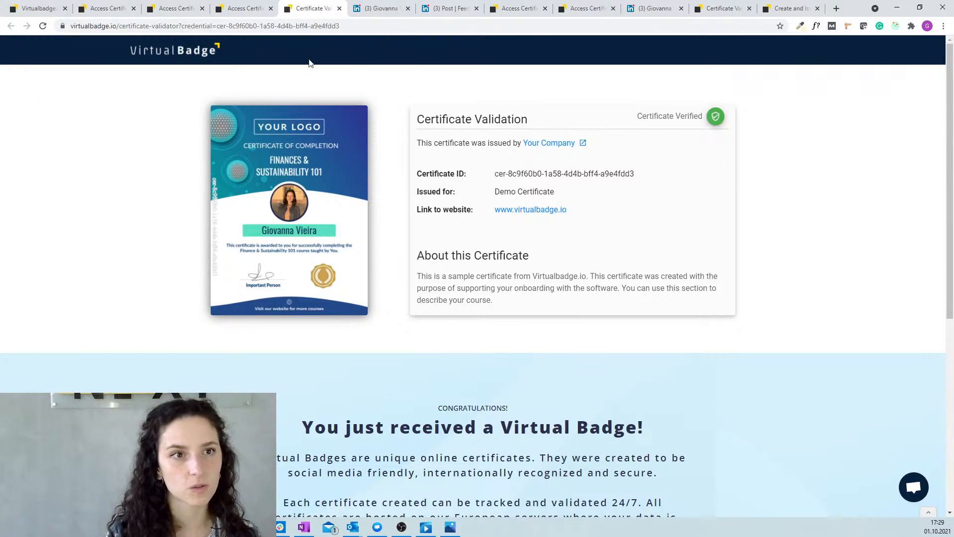
left_click(253, 5)
left_click(176, 8)
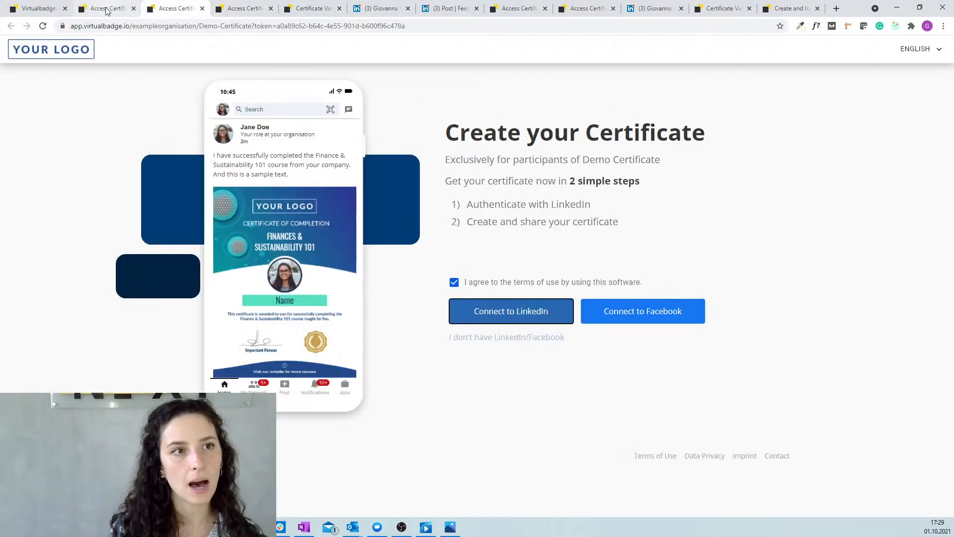
left_click(108, 10)
left_click(40, 9)
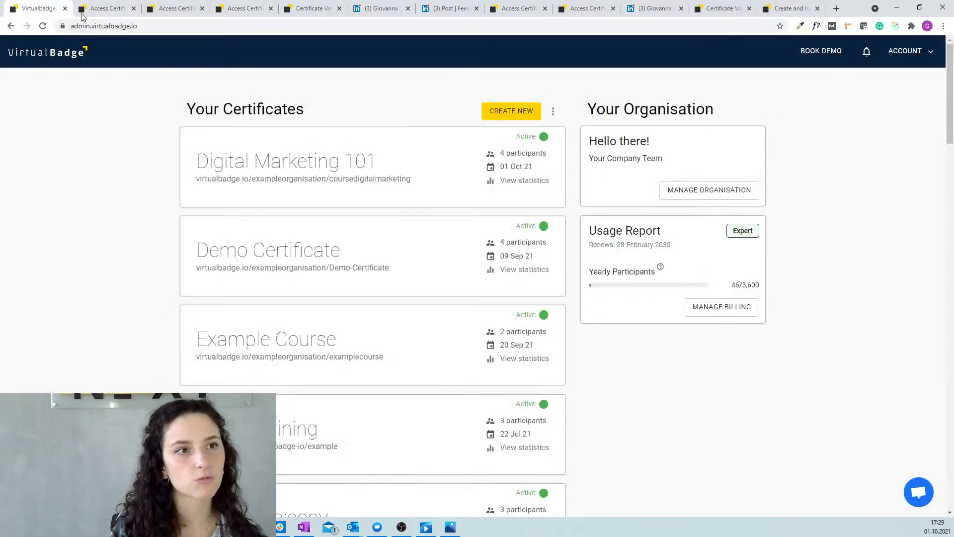
left_click(134, 9)
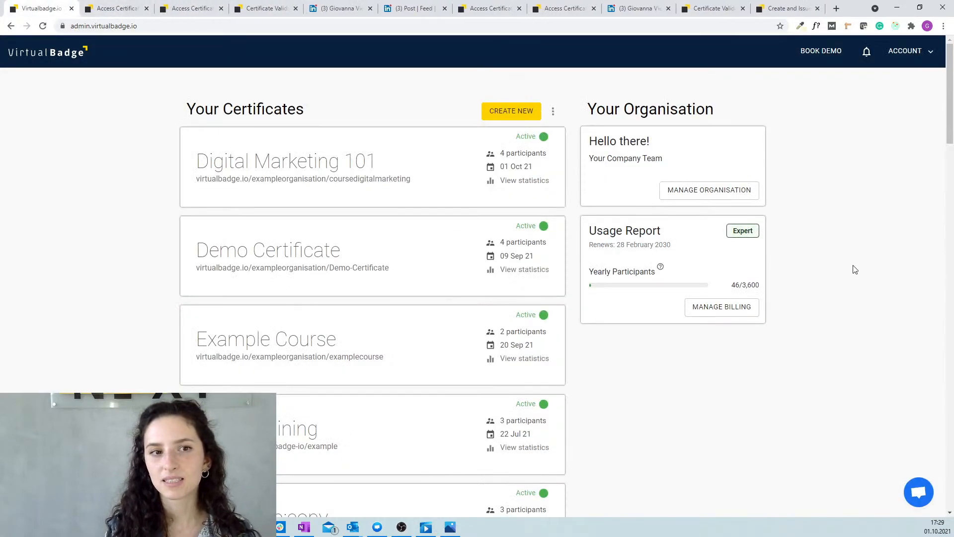